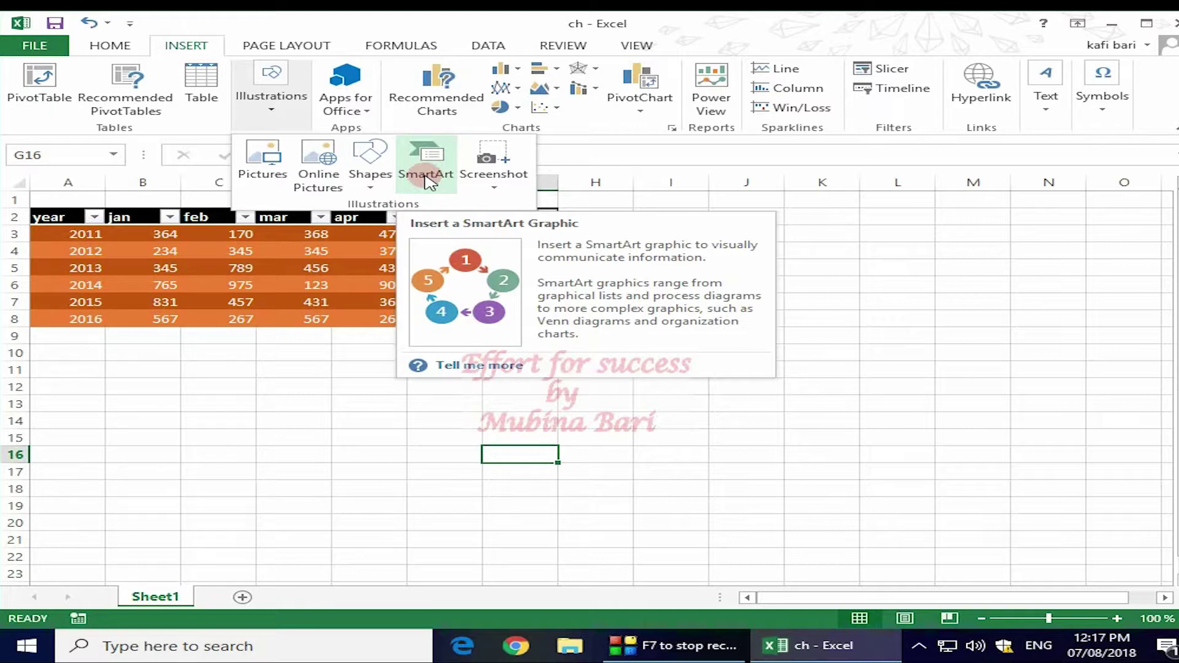
Open the Choose a SmartArt Graphic gallery from the Insert tab's Illustrations group.
{"action": "left_click", "coordinate": [427, 175]}
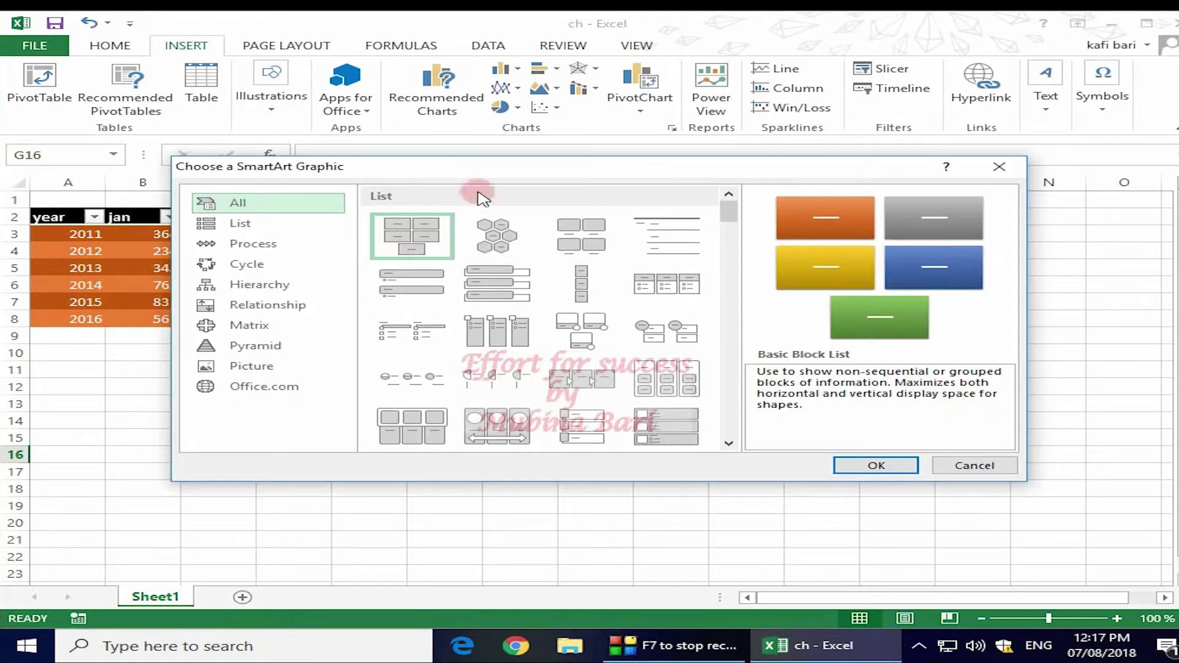
Browse the List and Process SmartArt categories, then show the Hierarchy layouts.
{"action": "left_click", "coordinate": [237, 200]}
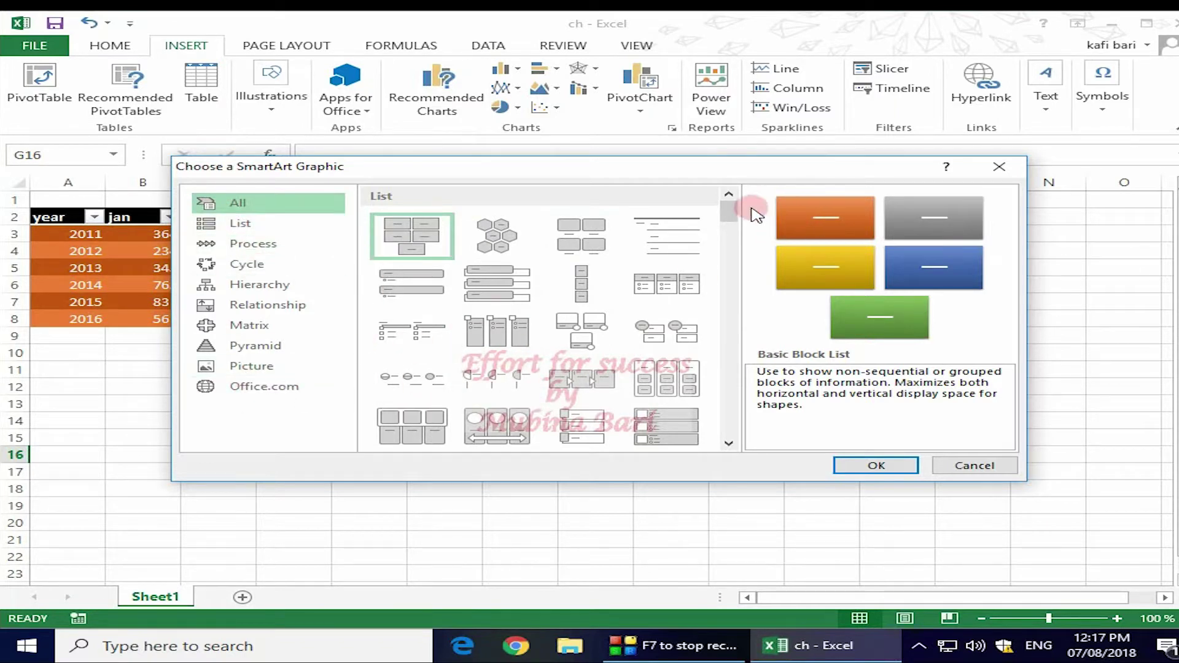
{"action": "mouse_move", "coordinate": [729, 212]}
{"action": "left_mouse_down"}
{"action": "mouse_move", "coordinate": [752, 284]}
{"action": "mouse_move", "coordinate": [729, 356]}
{"action": "mouse_move", "coordinate": [725, 211]}
{"action": "left_mouse_up"}
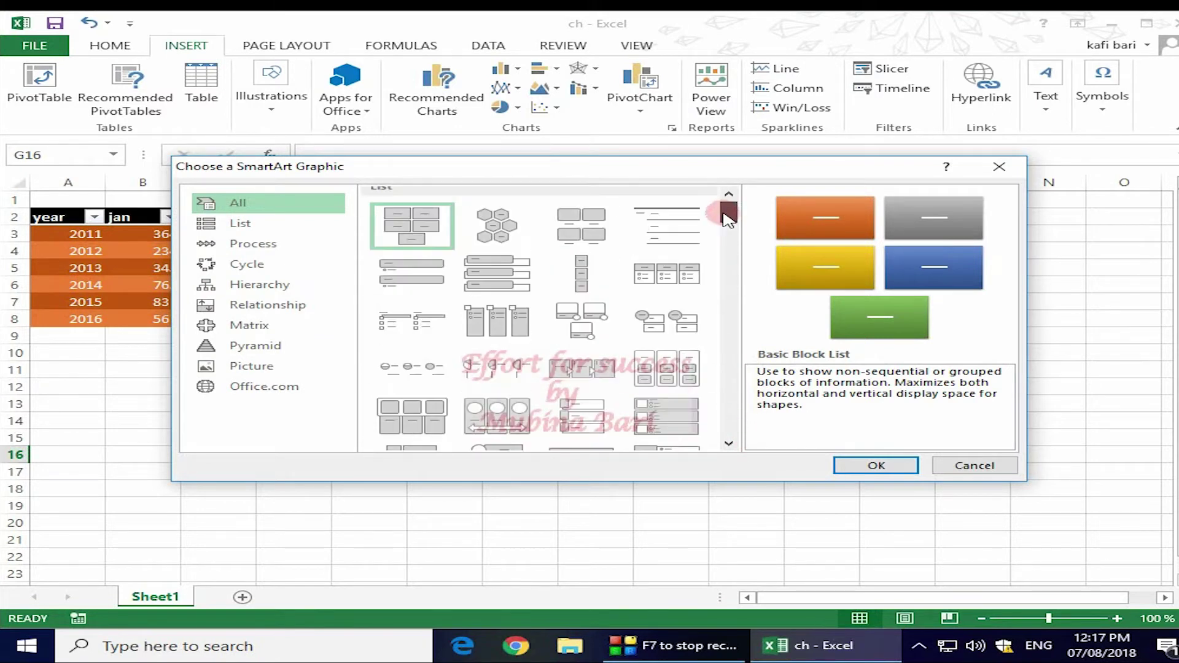
{"action": "left_click", "coordinate": [241, 223]}
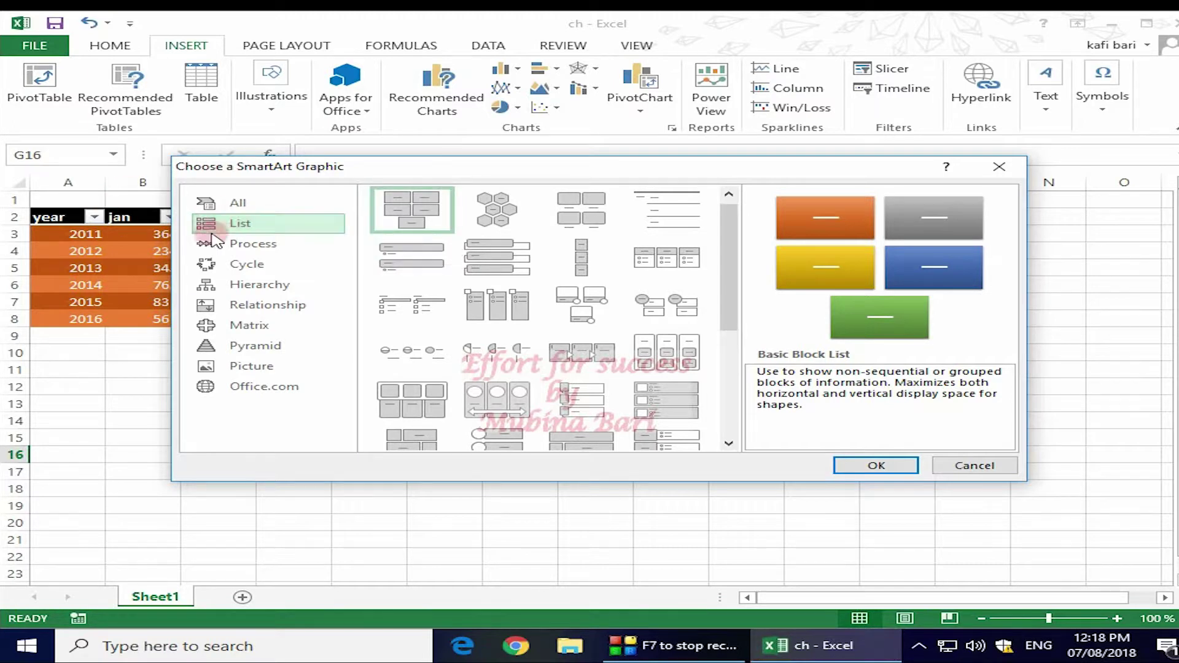
{"action": "left_click", "coordinate": [252, 244]}
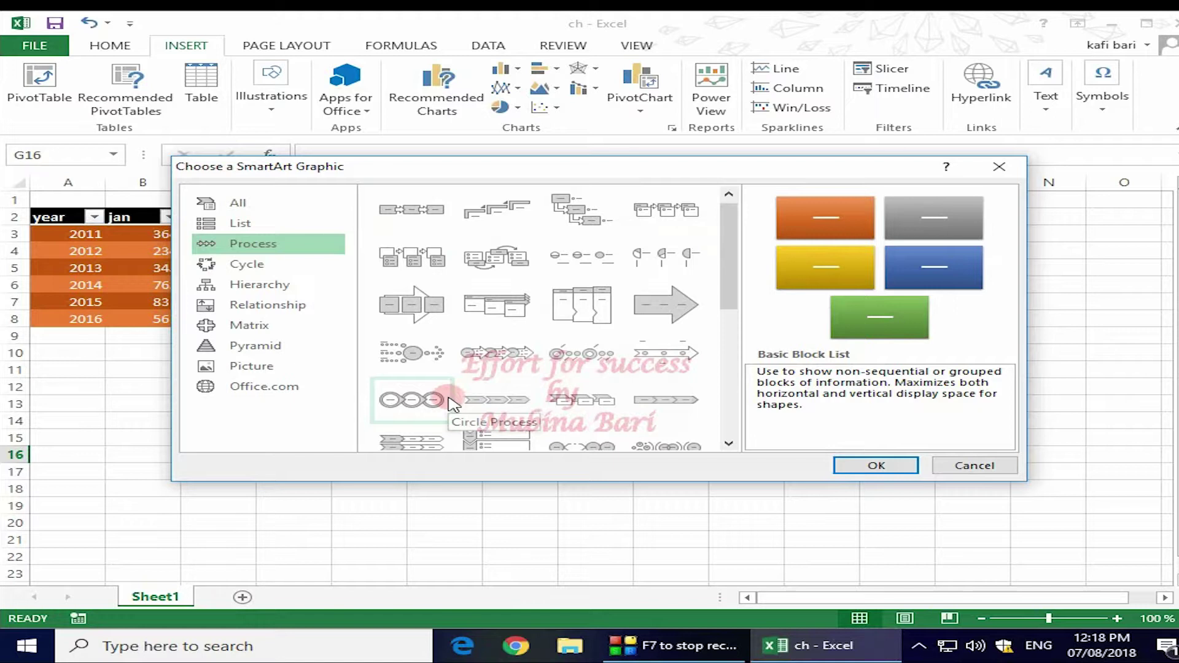
{"action": "left_click", "coordinate": [294, 287]}
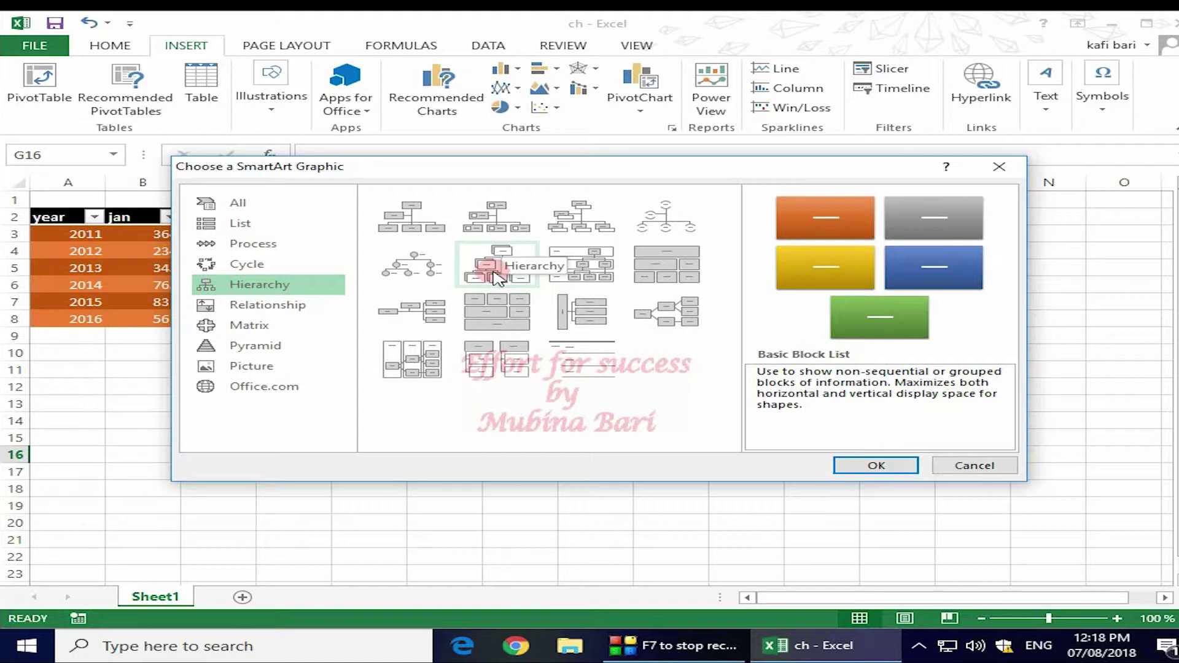
{"action": "left_click", "coordinate": [296, 305]}
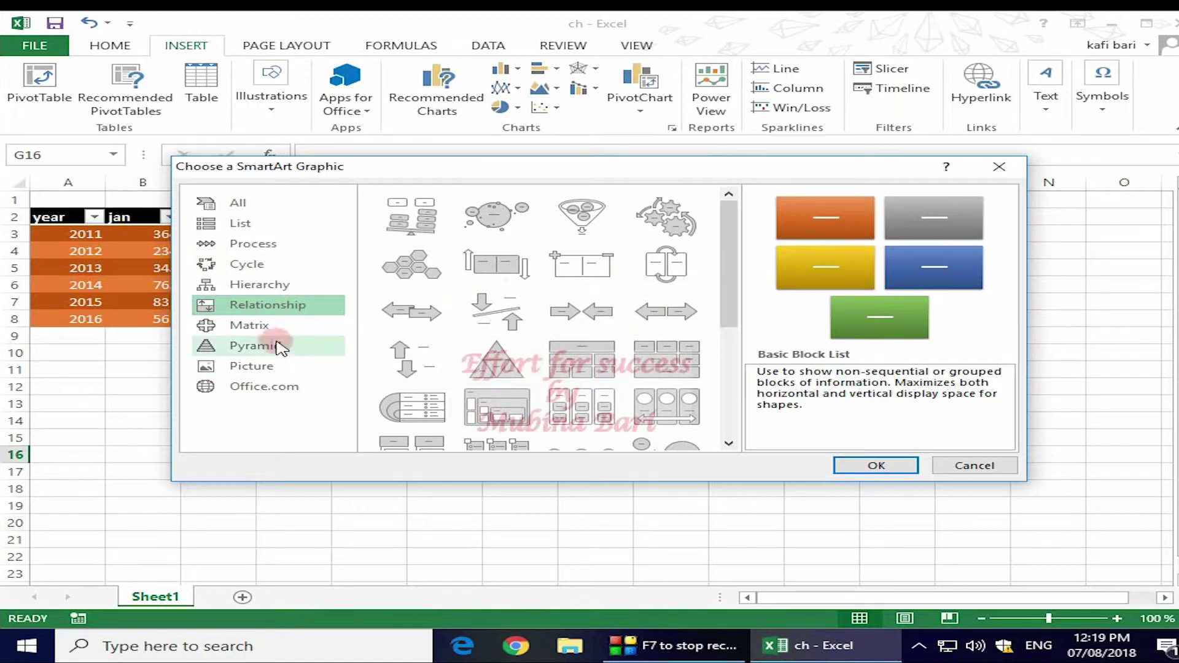
{"action": "left_click", "coordinate": [263, 330]}
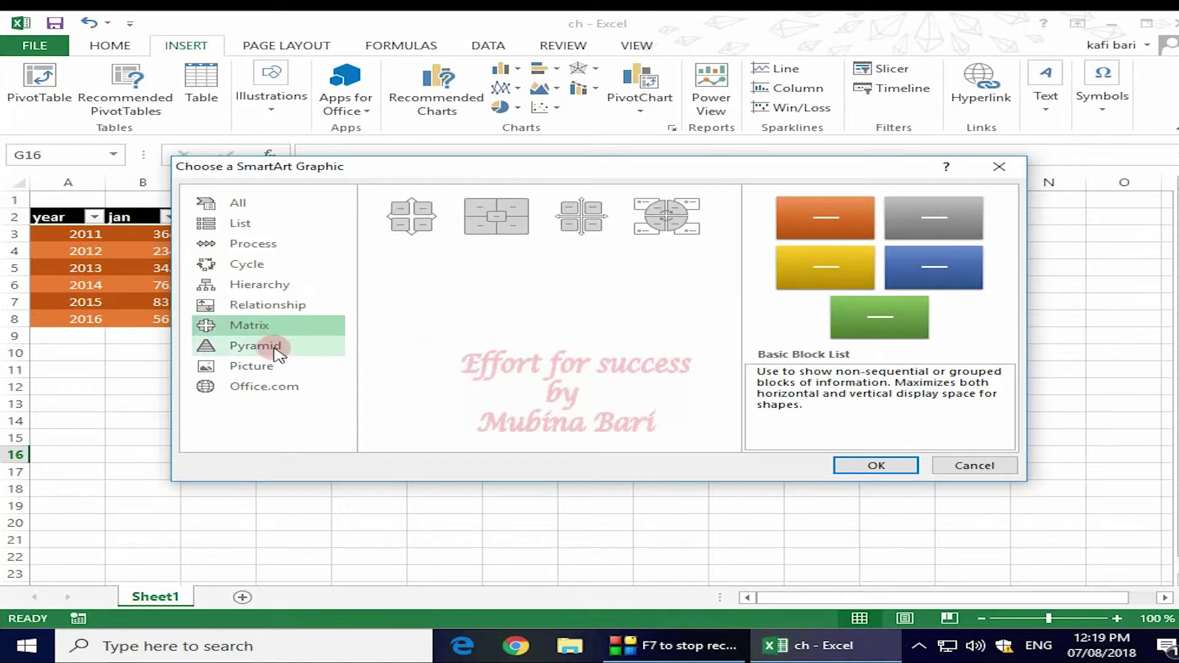
{"action": "left_click", "coordinate": [276, 349]}
{"action": "left_click", "coordinate": [279, 368]}
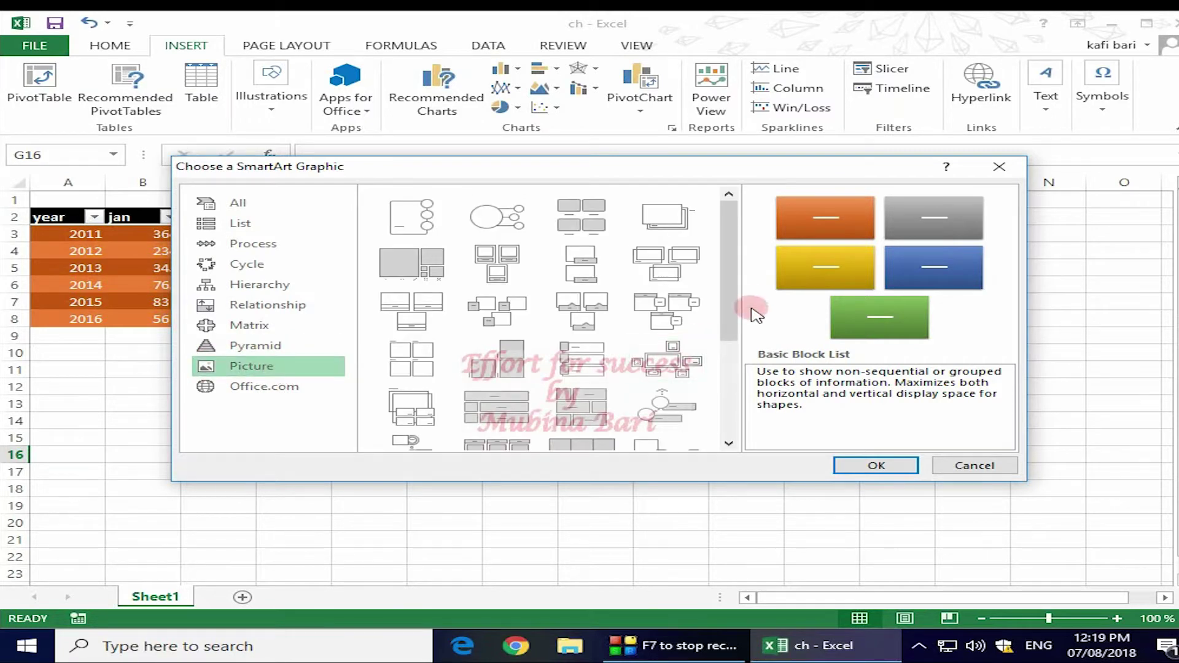
{"action": "mouse_move", "coordinate": [721, 301]}
{"action": "left_mouse_down"}
{"action": "mouse_move", "coordinate": [744, 413]}
{"action": "mouse_move", "coordinate": [761, 286]}
{"action": "left_mouse_up"}
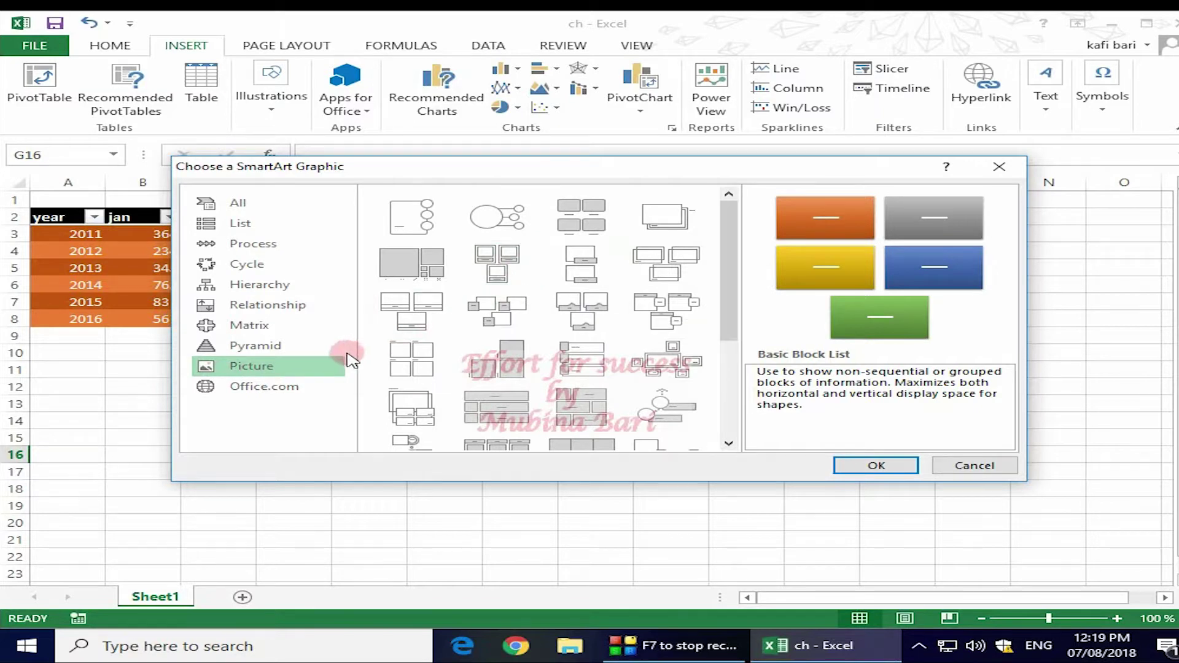
{"action": "left_click", "coordinate": [296, 391]}
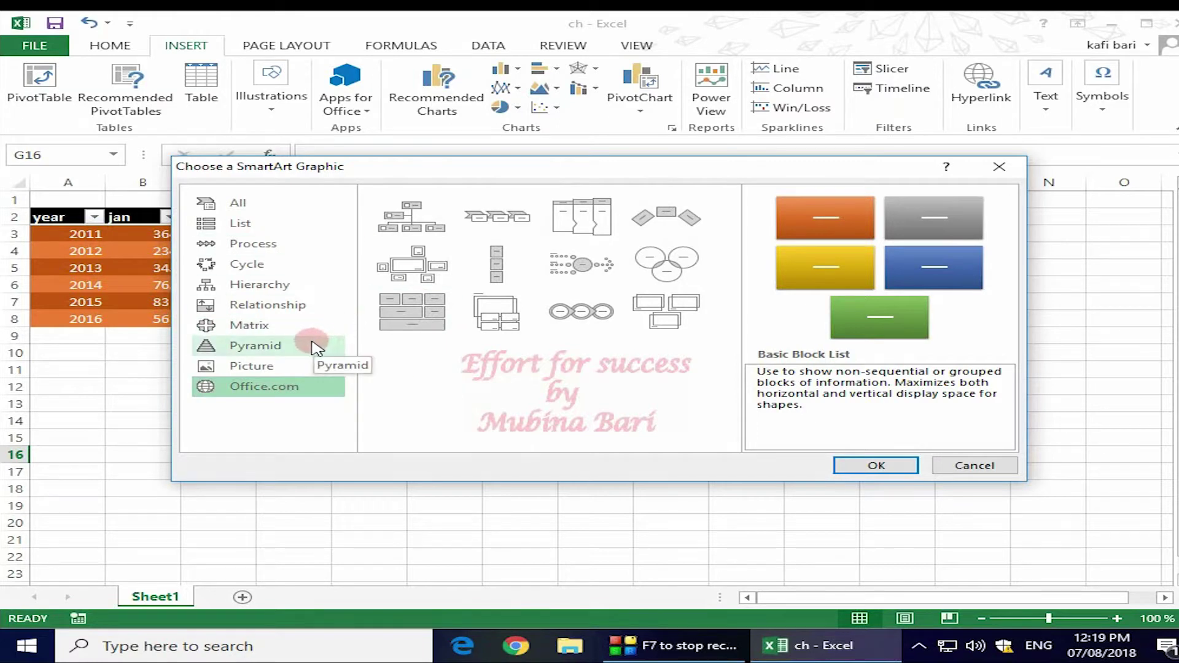
{"action": "left_click", "coordinate": [266, 289]}
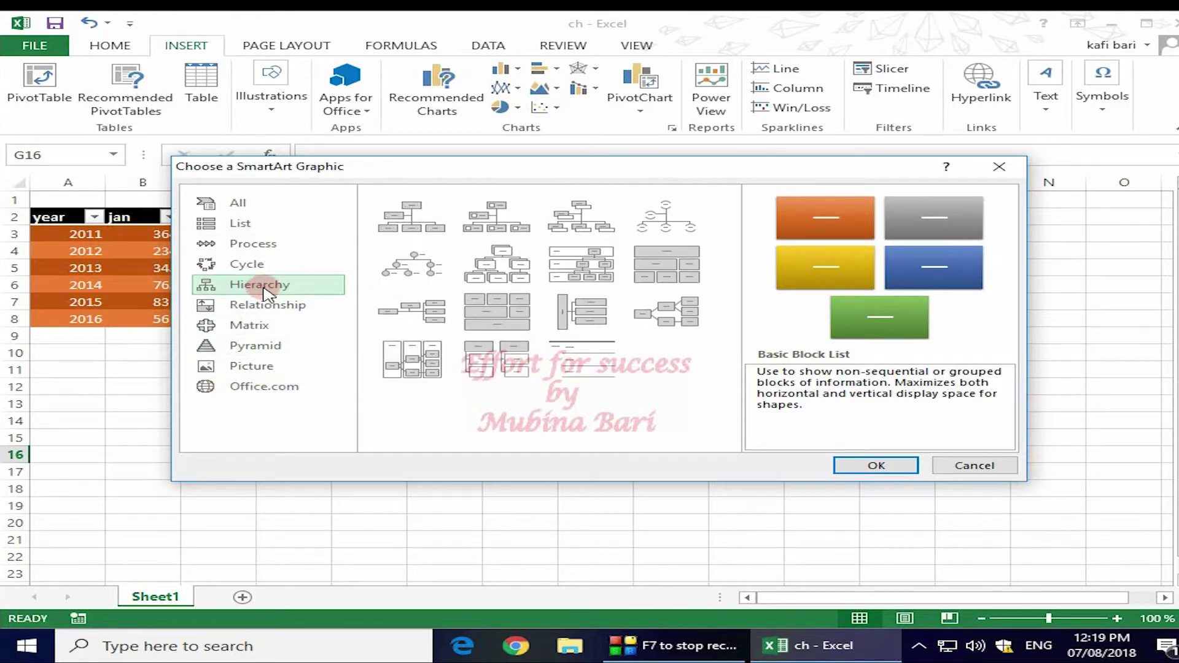
Insert the Circle Picture Hierarchy layout onto the sheet.
{"action": "left_click", "coordinate": [412, 277]}
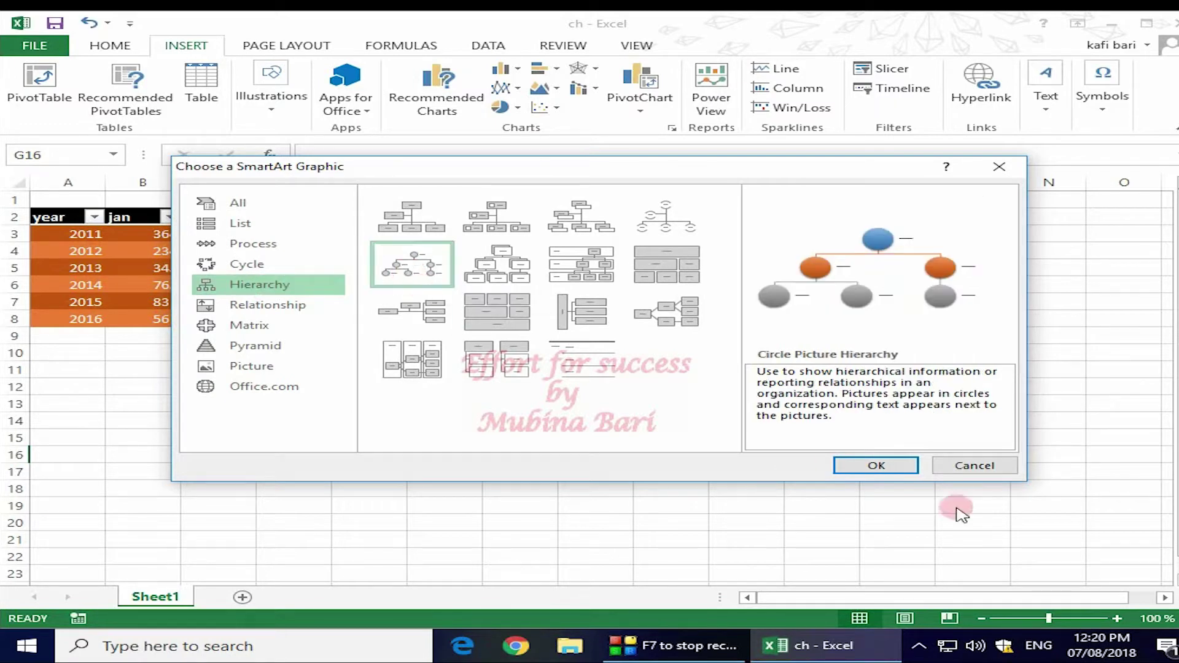
{"action": "left_click", "coordinate": [879, 468]}
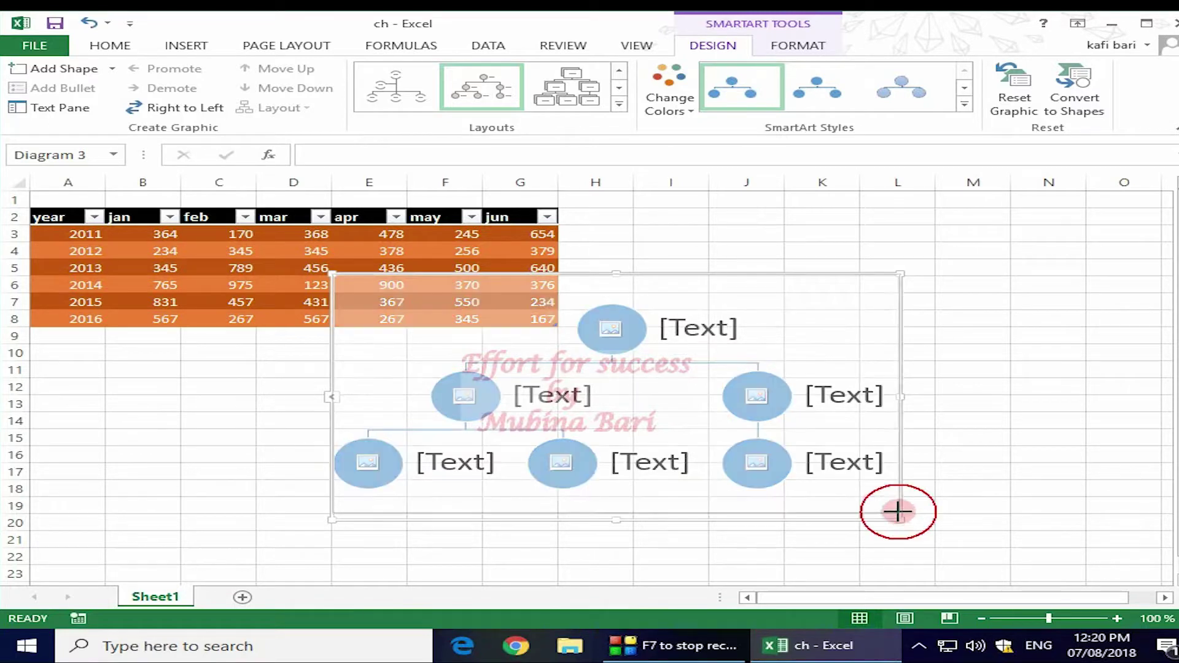
Shrink the hierarchy diagram and move it to the right of the data table.
{"action": "mouse_move", "coordinate": [902, 519]}
{"action": "left_mouse_down"}
{"action": "mouse_move", "coordinate": [832, 488]}
{"action": "mouse_move", "coordinate": [921, 537]}
{"action": "left_mouse_up"}
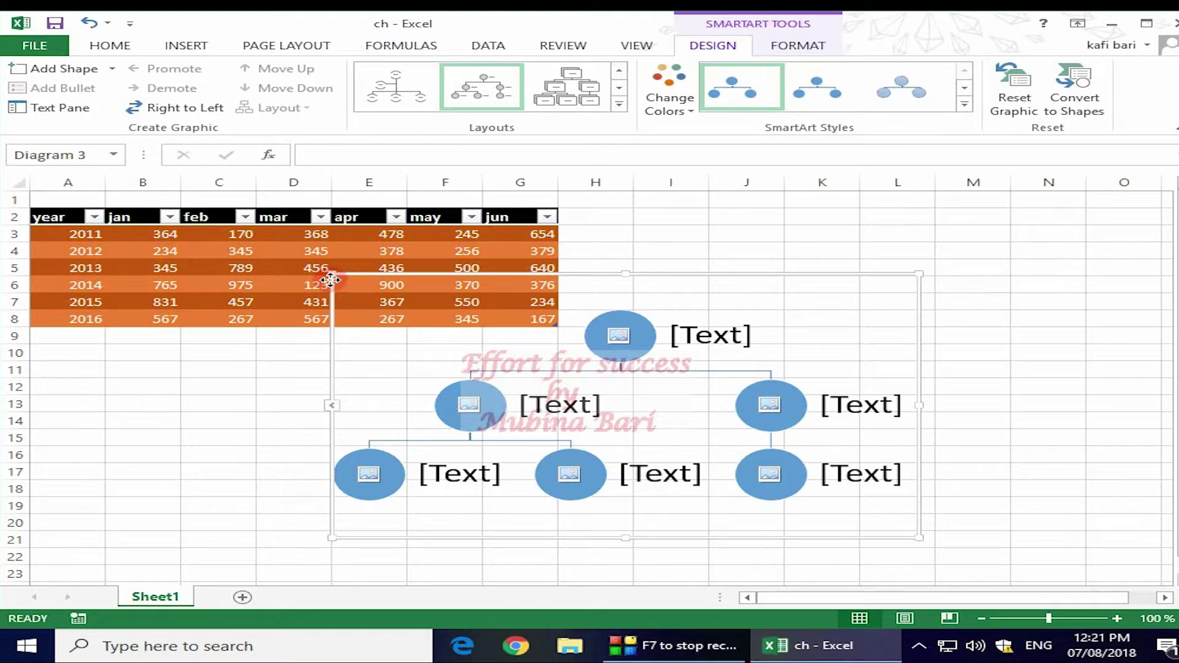
{"action": "mouse_move", "coordinate": [330, 280]}
{"action": "left_mouse_down"}
{"action": "mouse_move", "coordinate": [484, 255]}
{"action": "mouse_move", "coordinate": [528, 234]}
{"action": "left_mouse_up"}
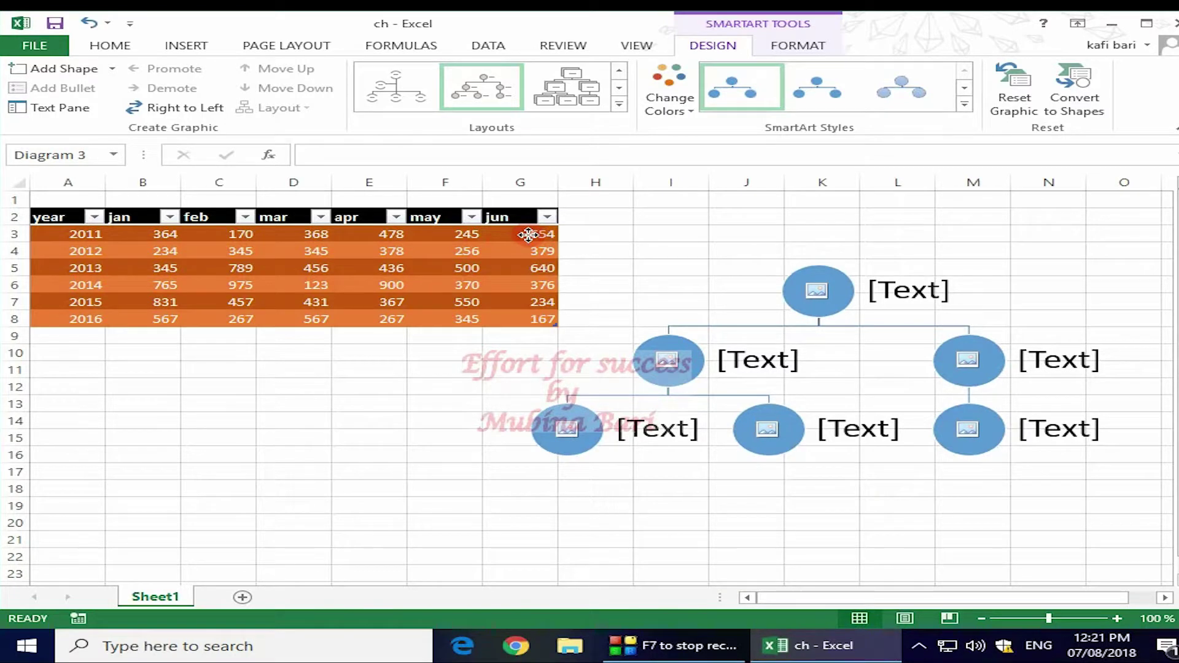
{"action": "left_click_drag", "start_coordinate": [528, 234], "coordinate": [530, 235]}
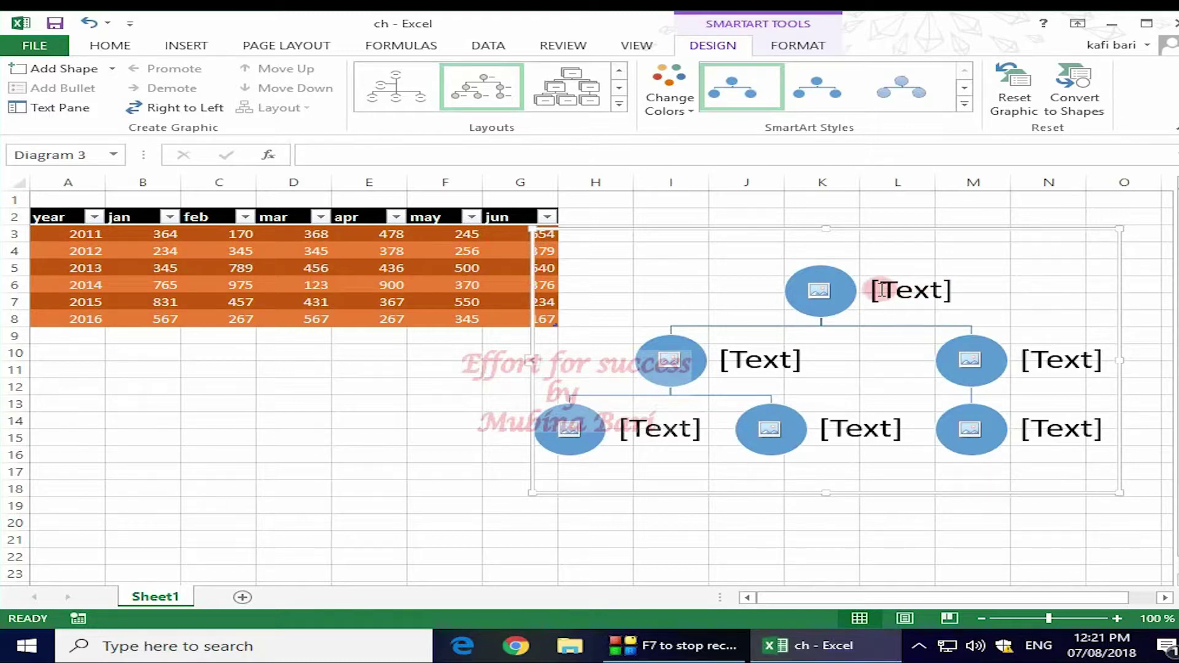
Label the nodes head, manger and maniger, then start inserting a picture into the top circle.
{"action": "left_click", "coordinate": [882, 289]}
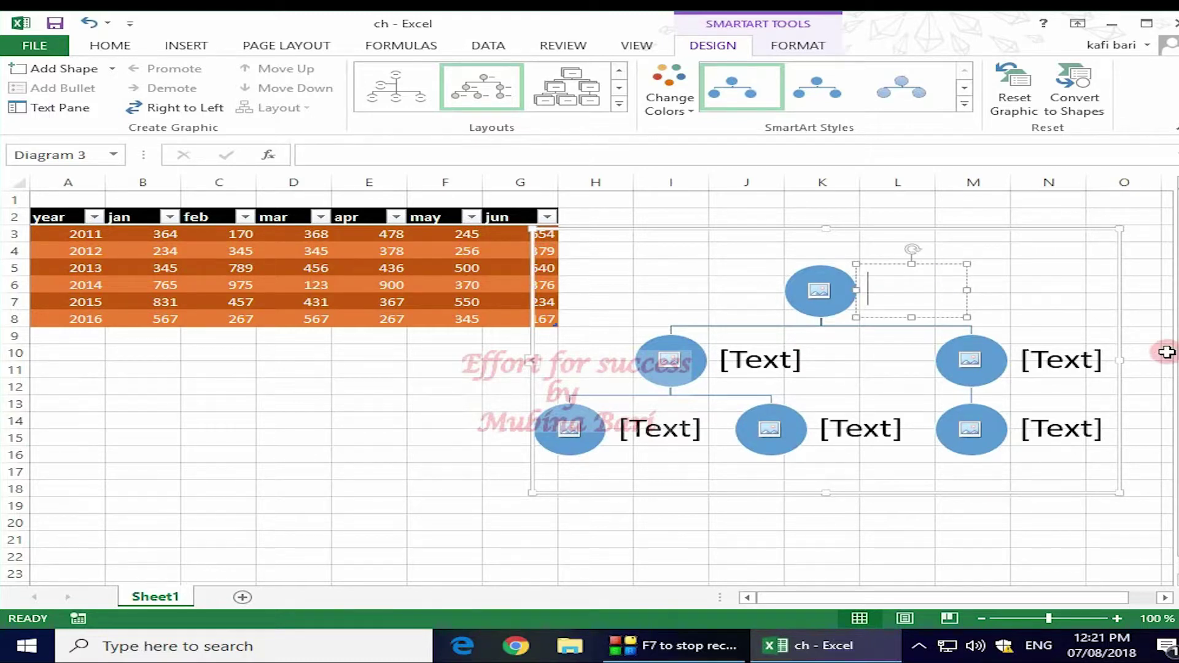
{"action": "type", "text": "head"}
{"action": "key", "text": "Tab"}
{"action": "type", "text": "manger"}
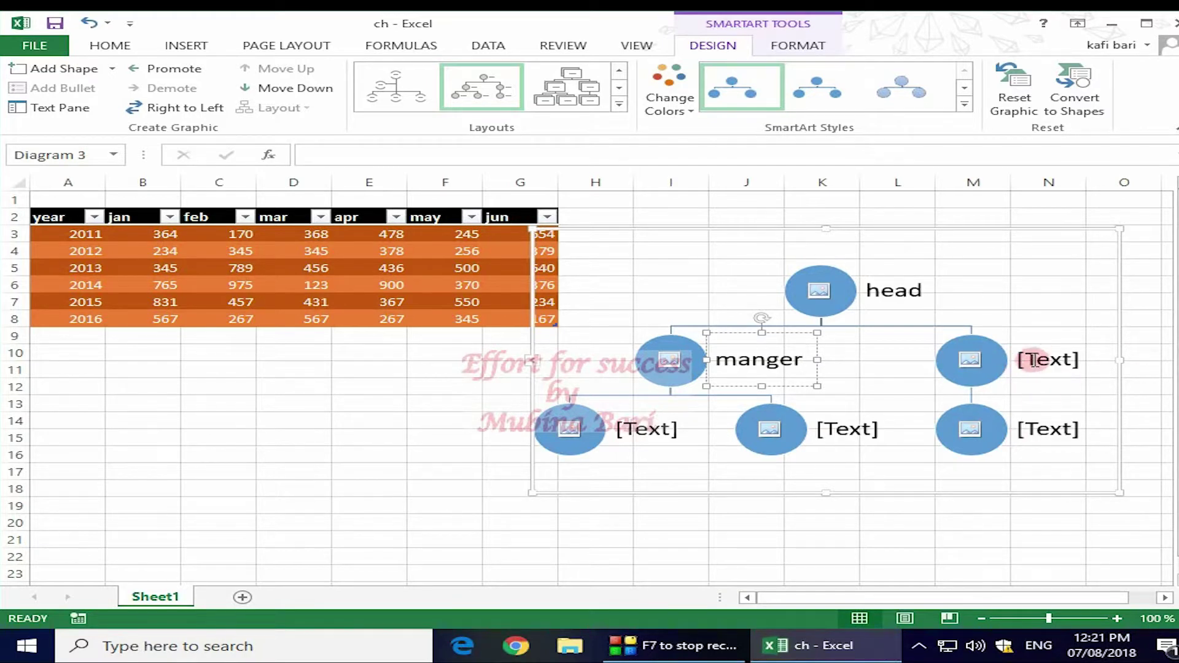
{"action": "left_click", "coordinate": [1034, 361]}
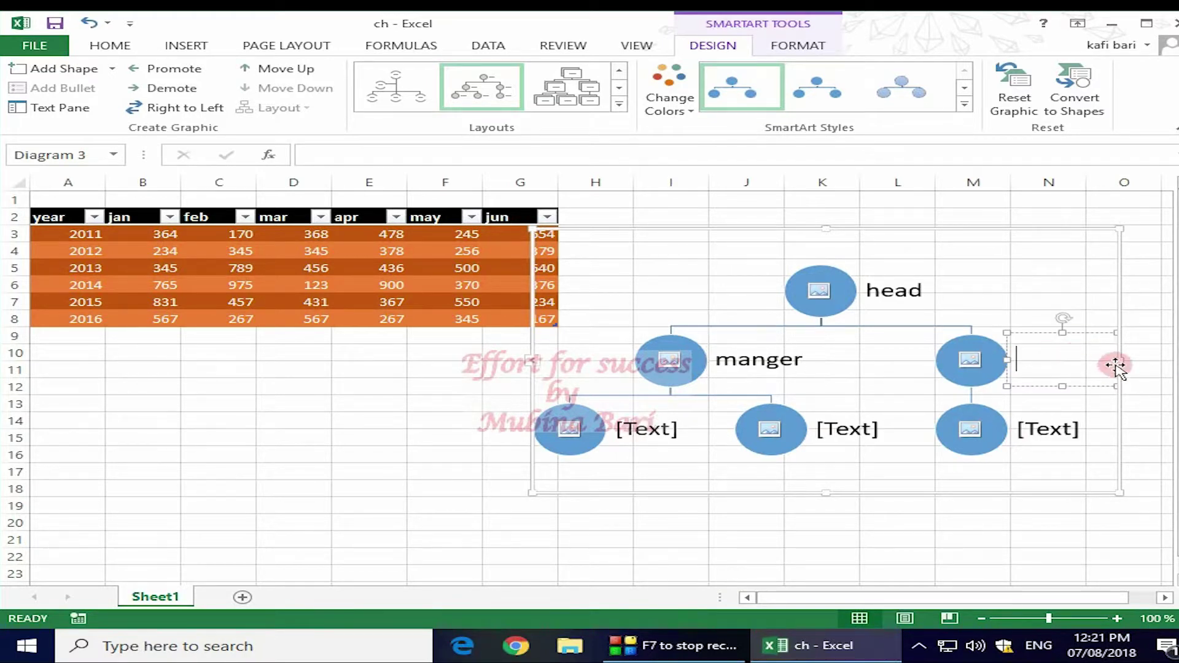
{"action": "type", "text": "maniger"}
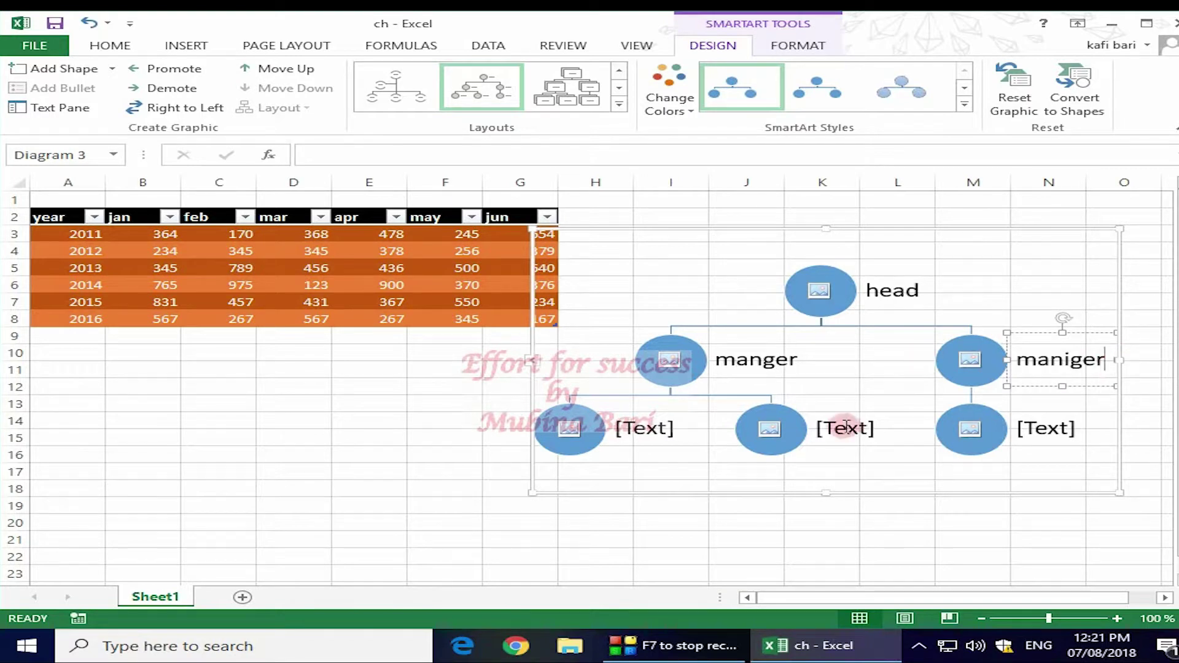
{"action": "left_click", "coordinate": [648, 433]}
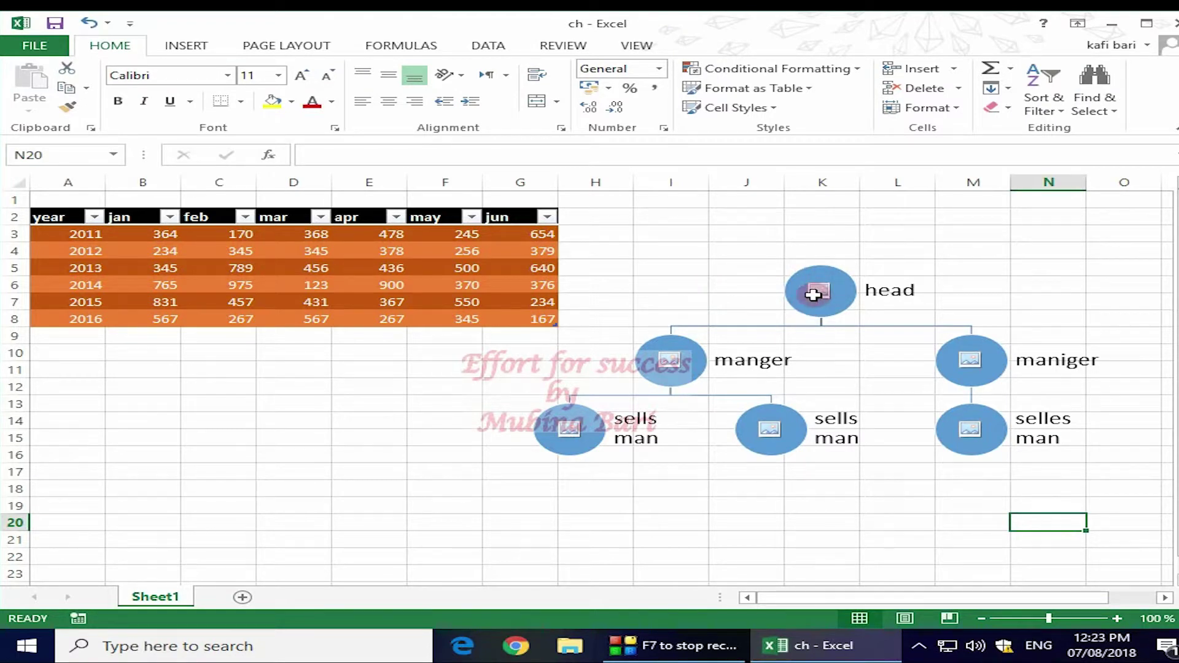
{"action": "left_click", "coordinate": [815, 293]}
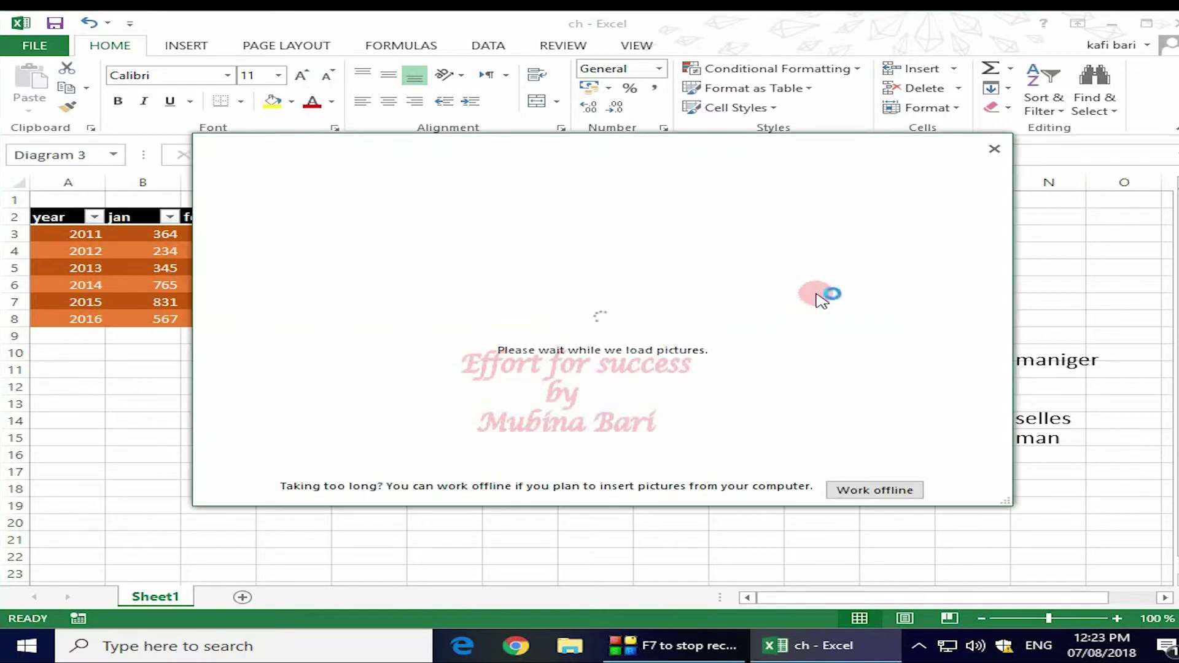
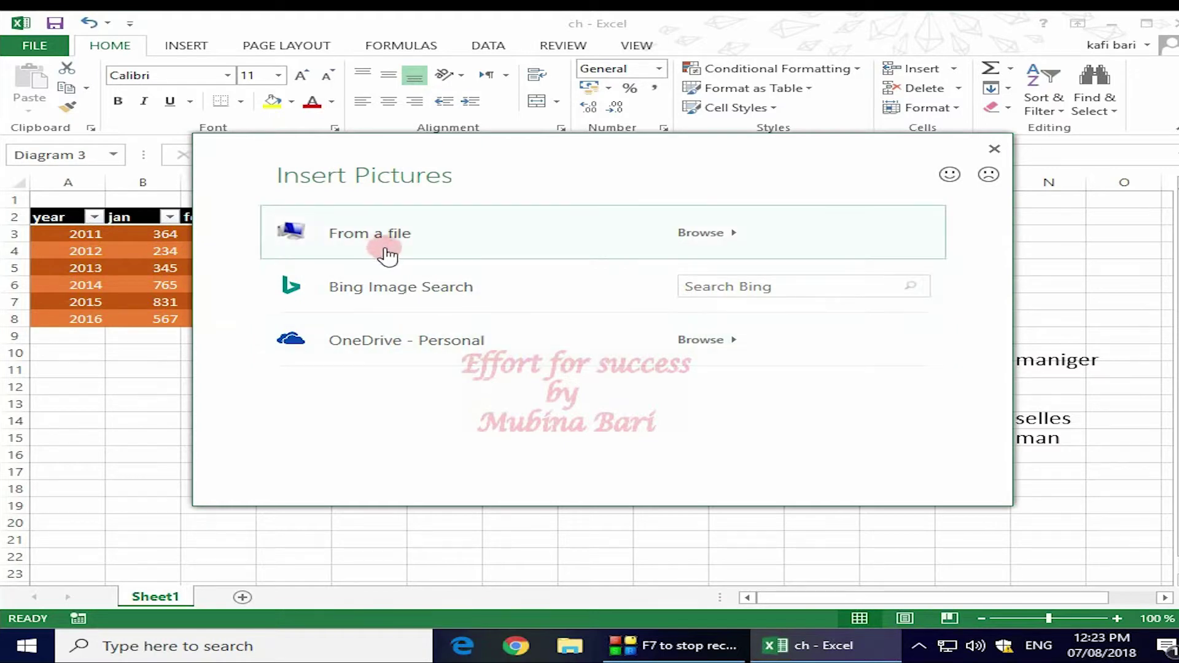
Insert the TranscodedWallpaper photo from Pictures into the head circle of the org chart.
{"action": "left_click", "coordinate": [528, 243]}
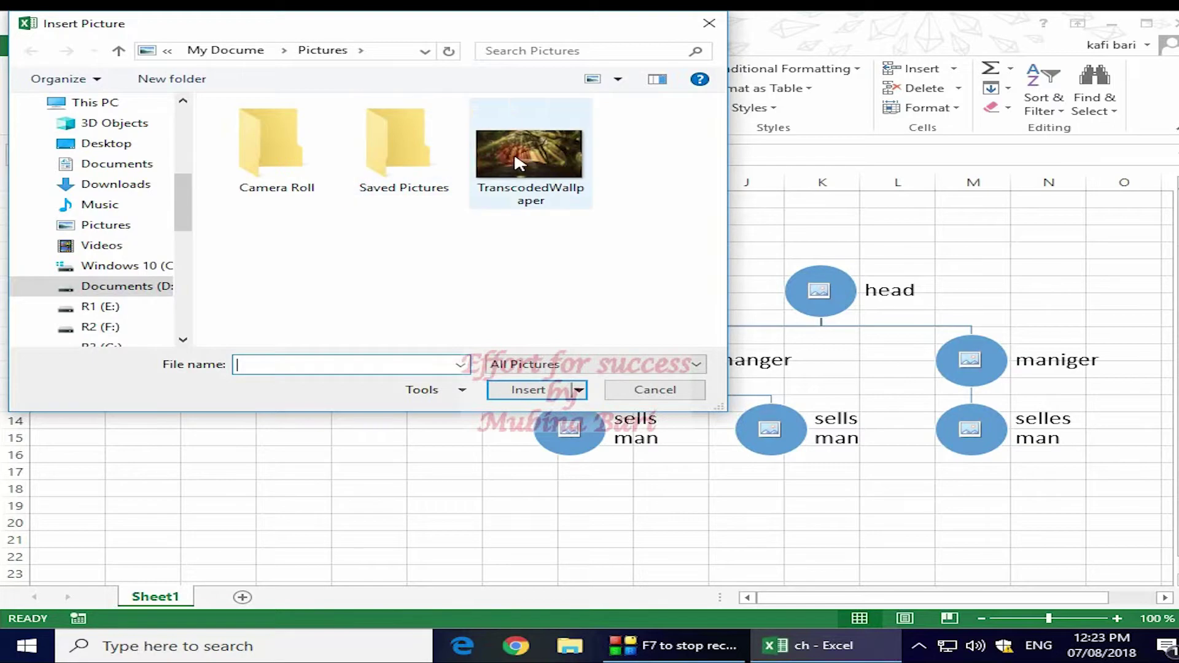
{"action": "left_click", "coordinate": [520, 161]}
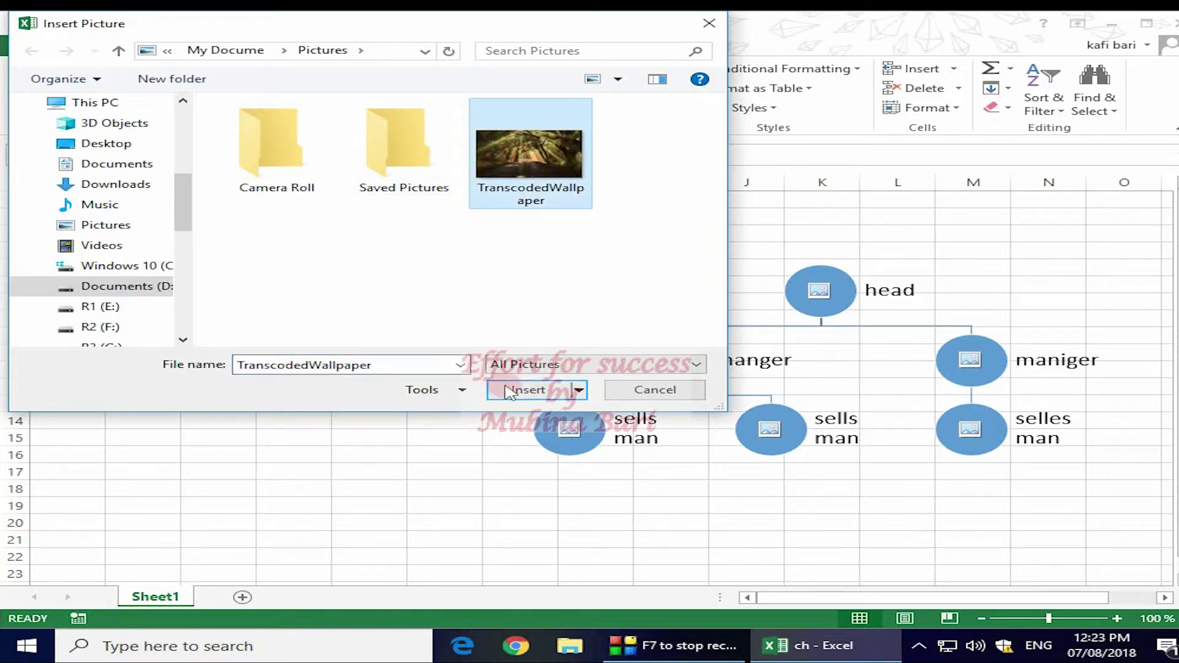
{"action": "left_click", "coordinate": [529, 390]}
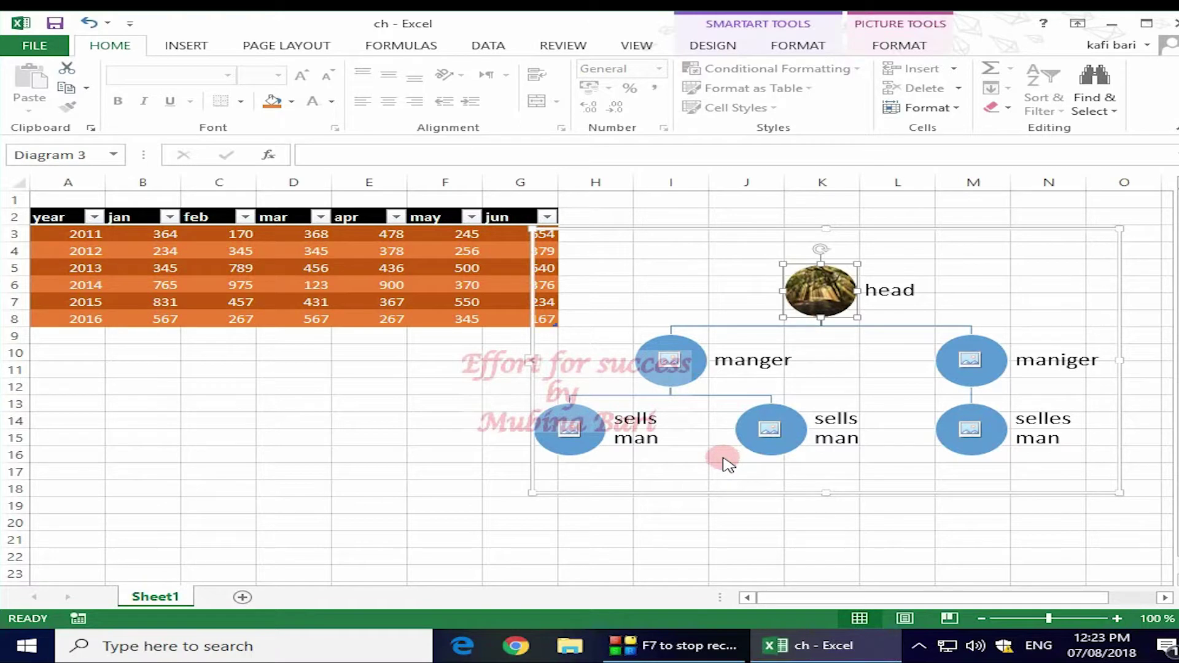
Select the right-hand maniger node and relabel it clarck via SmartArt Design.
{"action": "key", "text": "Tab"}
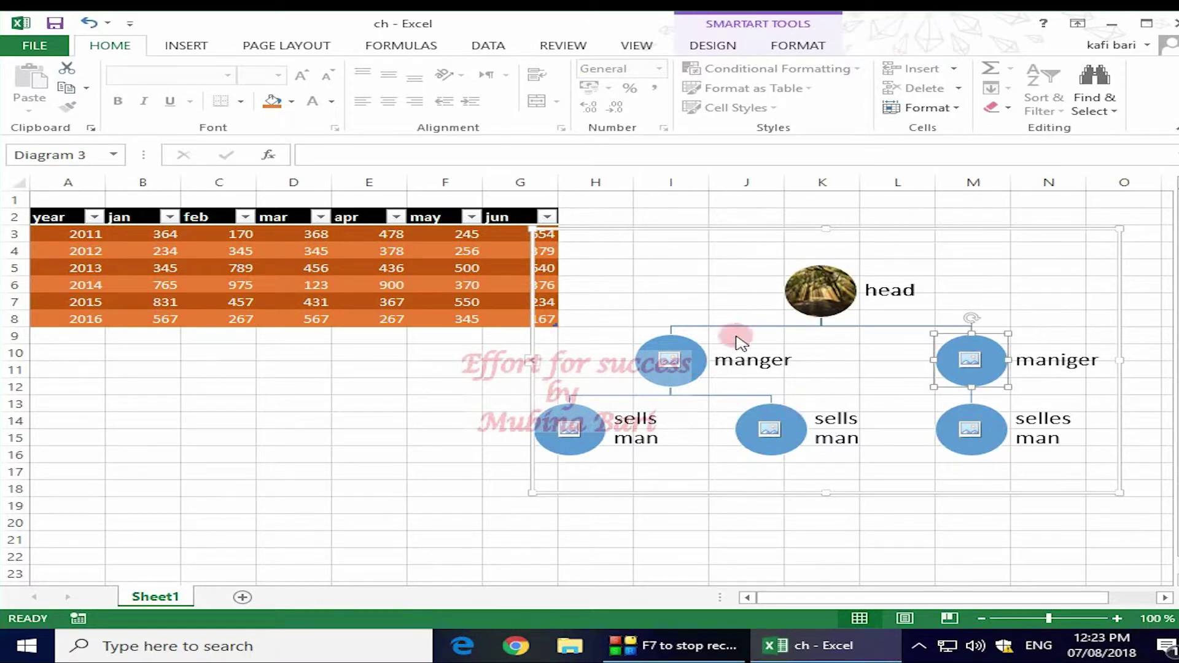
{"action": "left_click", "coordinate": [712, 46]}
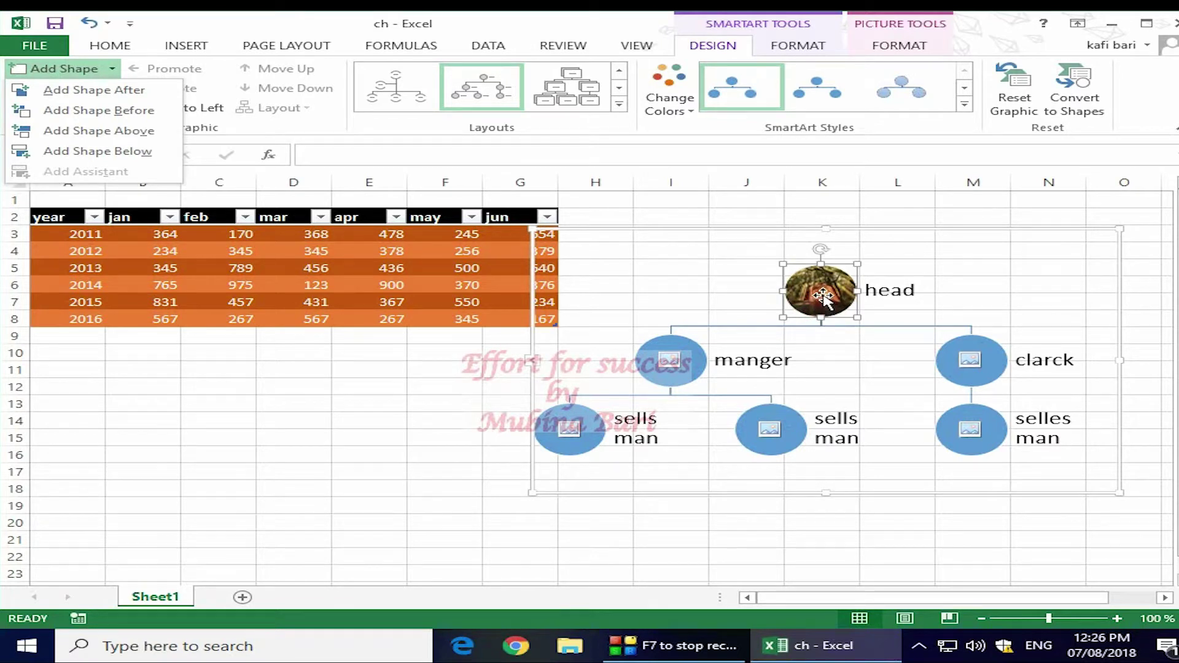
Add a blank picture node after clarck on the second level under head.
{"action": "left_click", "coordinate": [822, 297]}
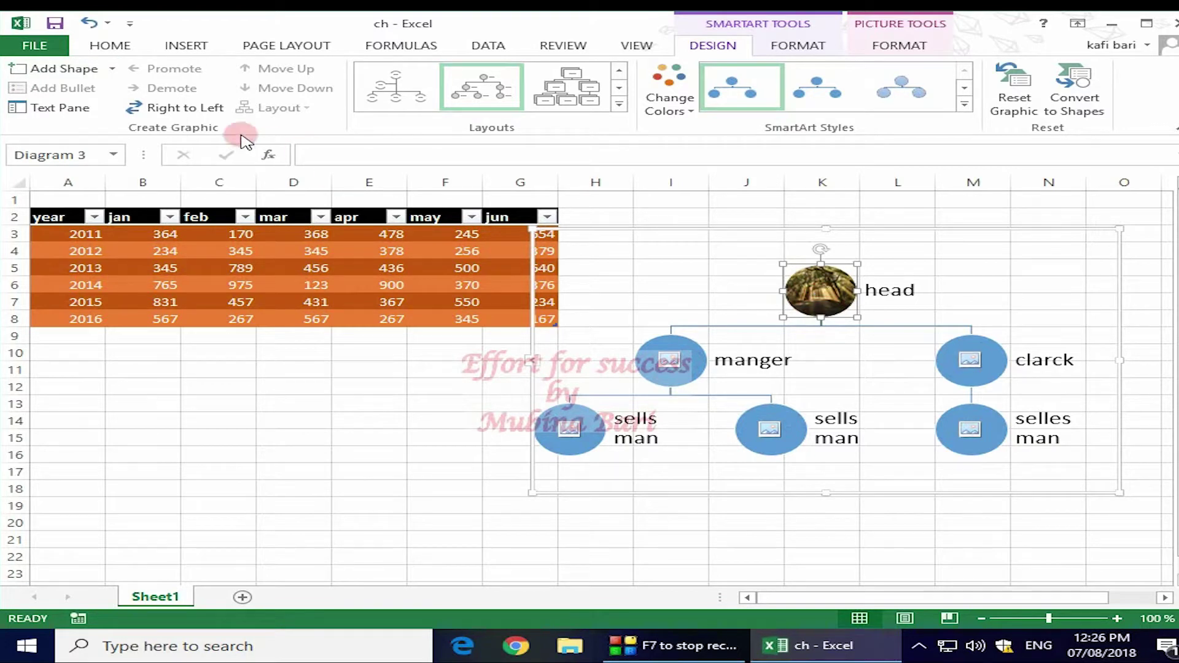
{"action": "left_click", "coordinate": [112, 70]}
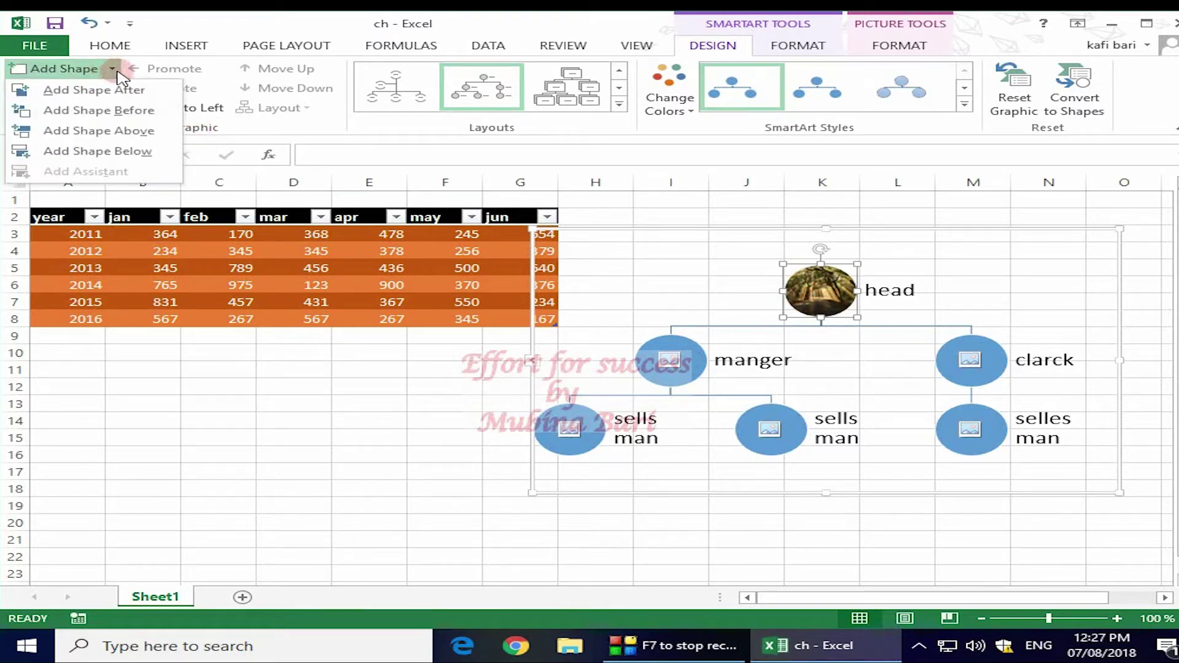
{"action": "left_click", "coordinate": [134, 151]}
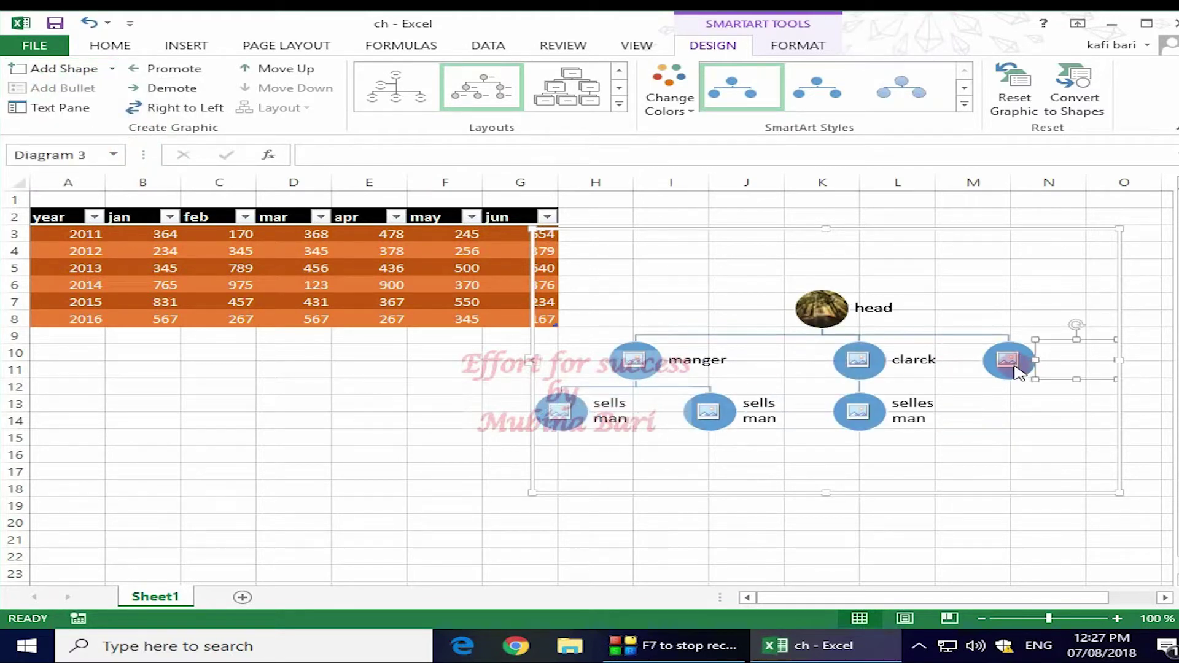
{"action": "left_click", "coordinate": [893, 443]}
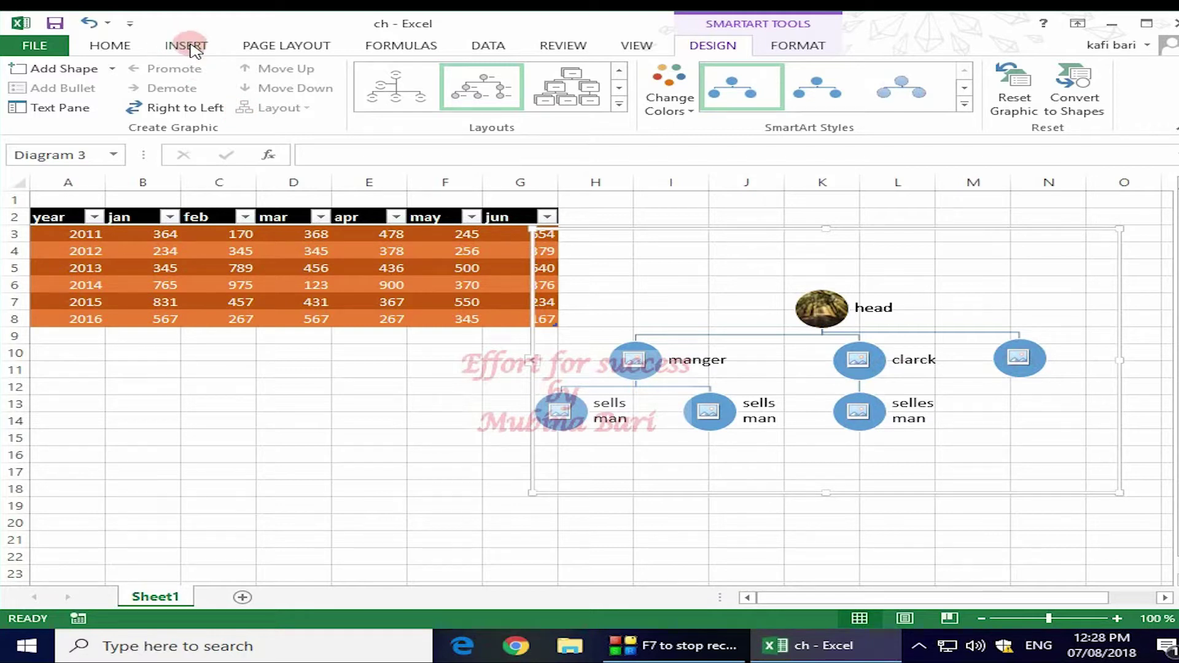
Draw a text box just right of the new empty node and enlarge it.
{"action": "left_click", "coordinate": [186, 45]}
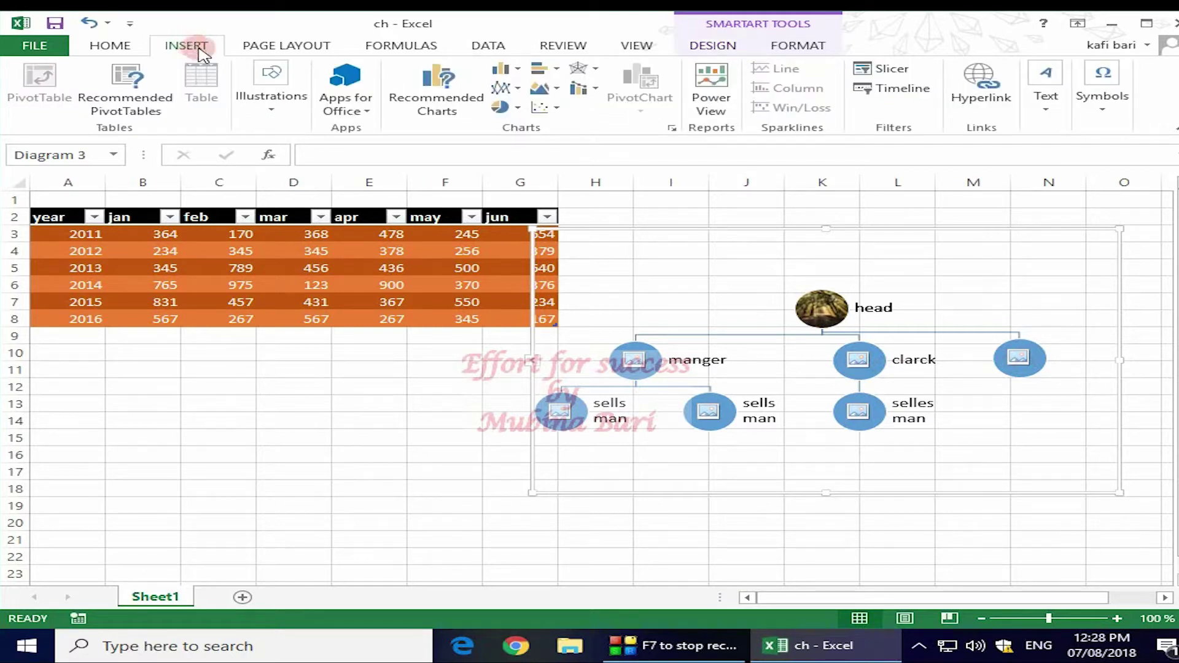
{"action": "left_click", "coordinate": [271, 111]}
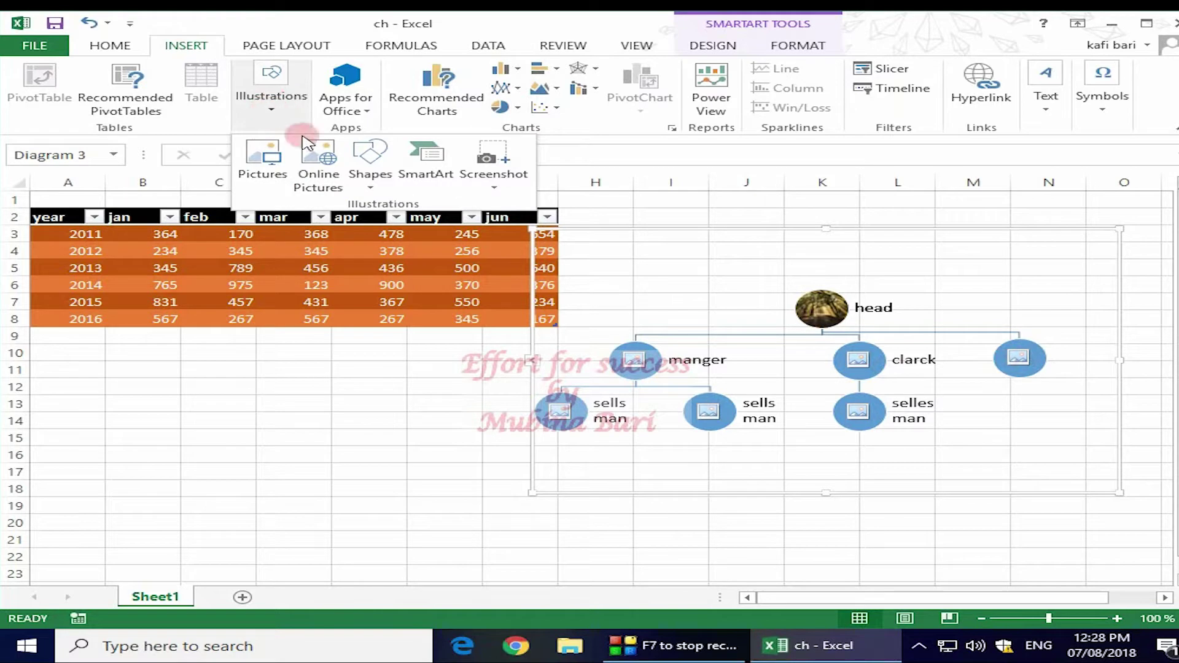
{"action": "left_click", "coordinate": [369, 175]}
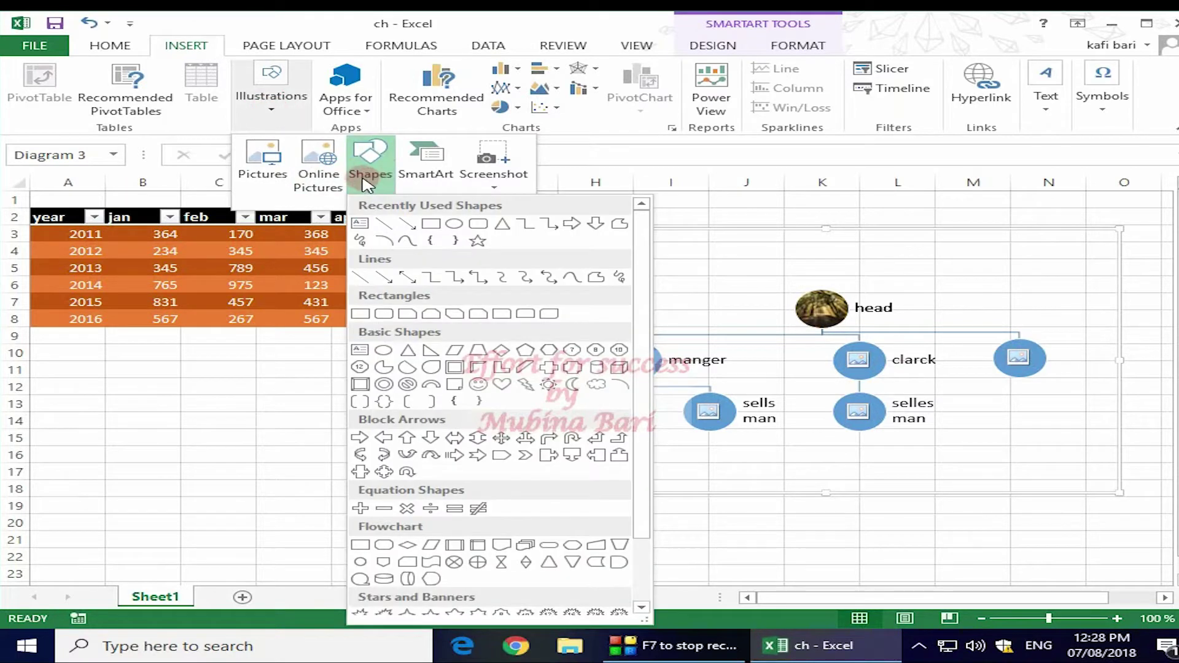
{"action": "left_click", "coordinate": [361, 224]}
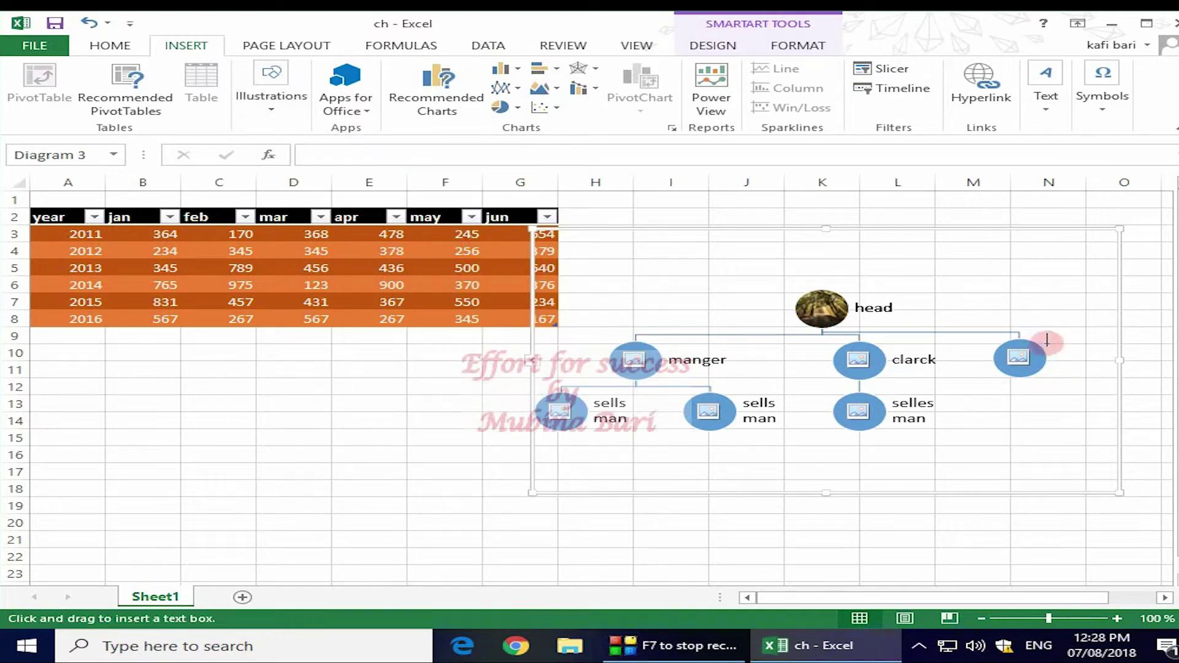
{"action": "left_click", "coordinate": [1063, 354]}
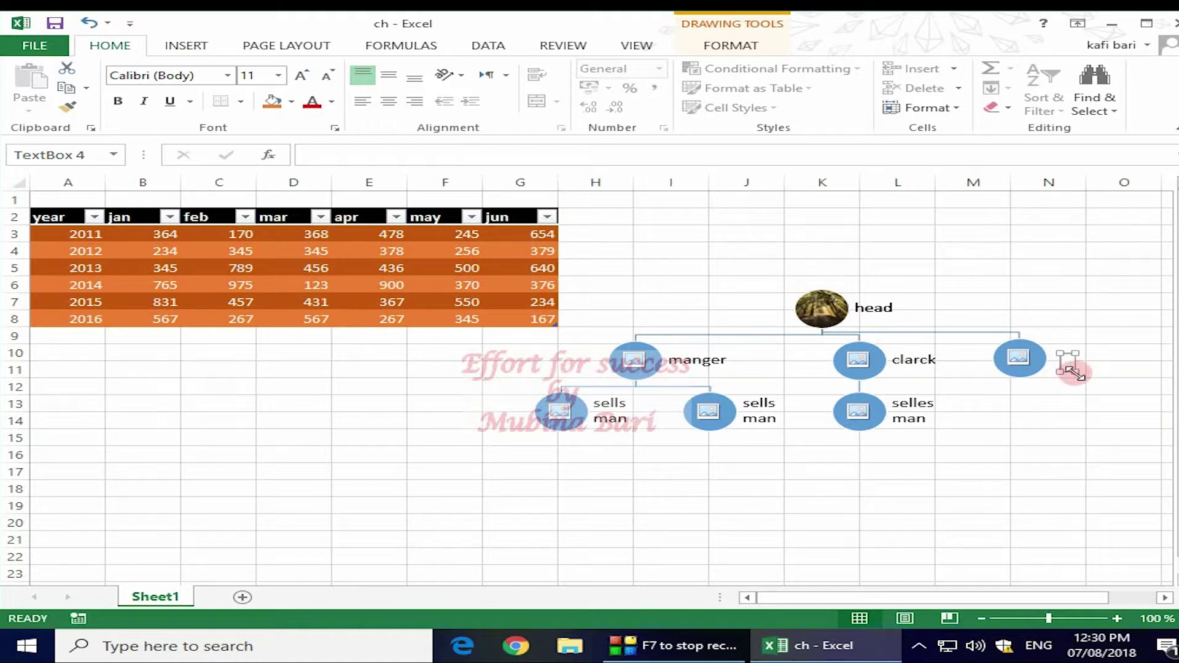
{"action": "left_click_drag", "start_coordinate": [1074, 373], "coordinate": [1130, 396]}
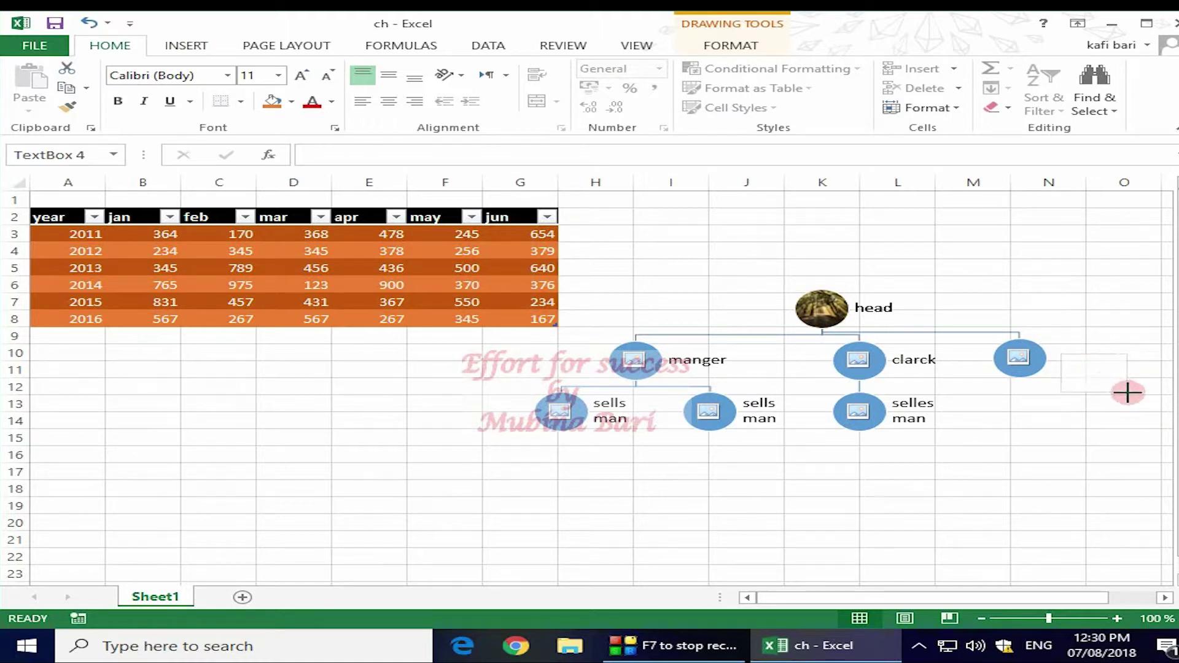
{"action": "left_click", "coordinate": [1070, 368]}
Type 'manegar' into the text box and widen it to fit.
{"action": "left_click", "coordinate": [1069, 365]}
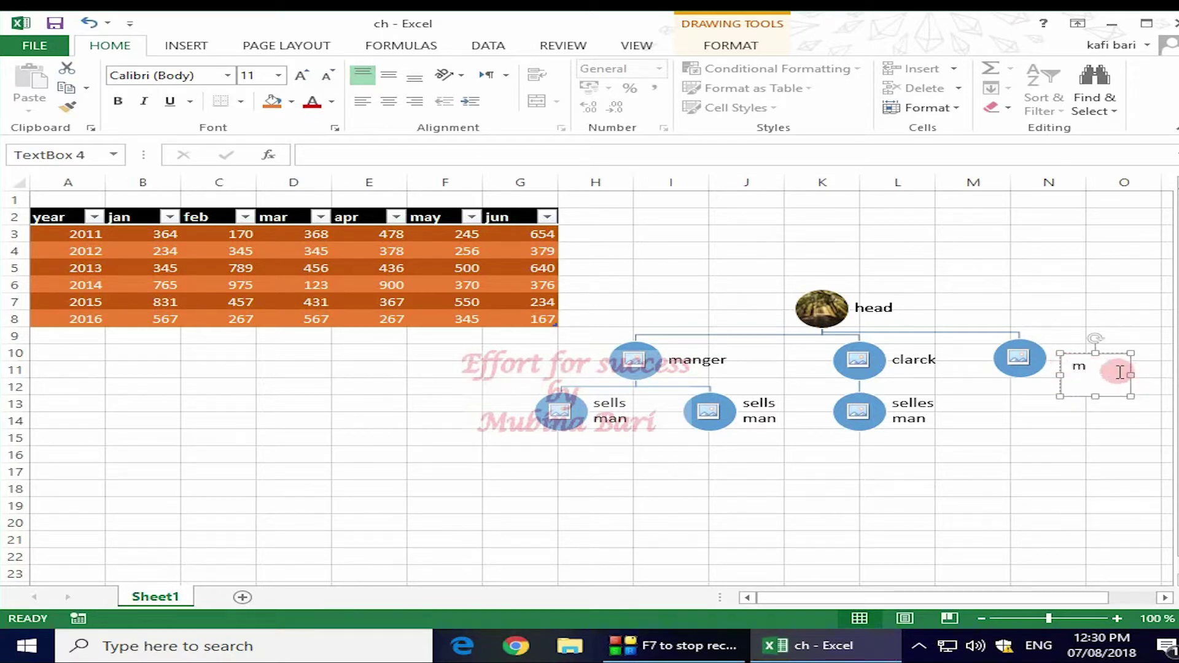
{"action": "type", "text": "anegar"}
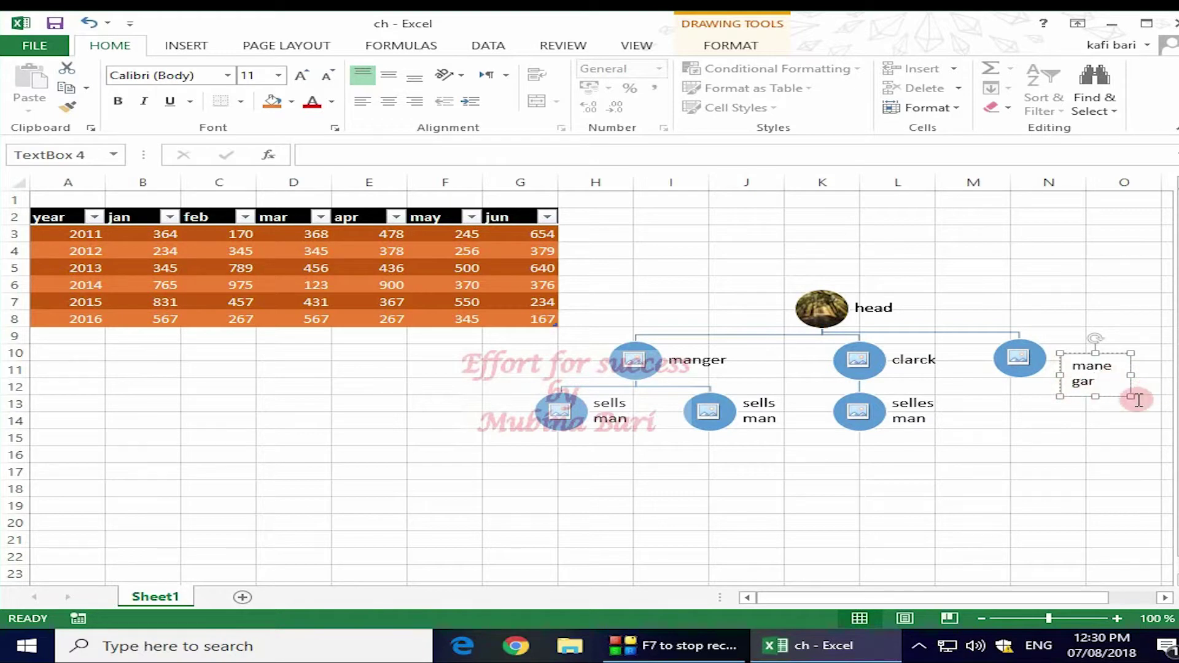
{"action": "left_click_drag", "start_coordinate": [1142, 396], "coordinate": [1160, 391]}
{"action": "left_click", "coordinate": [747, 596]}
{"action": "left_click", "coordinate": [747, 597]}
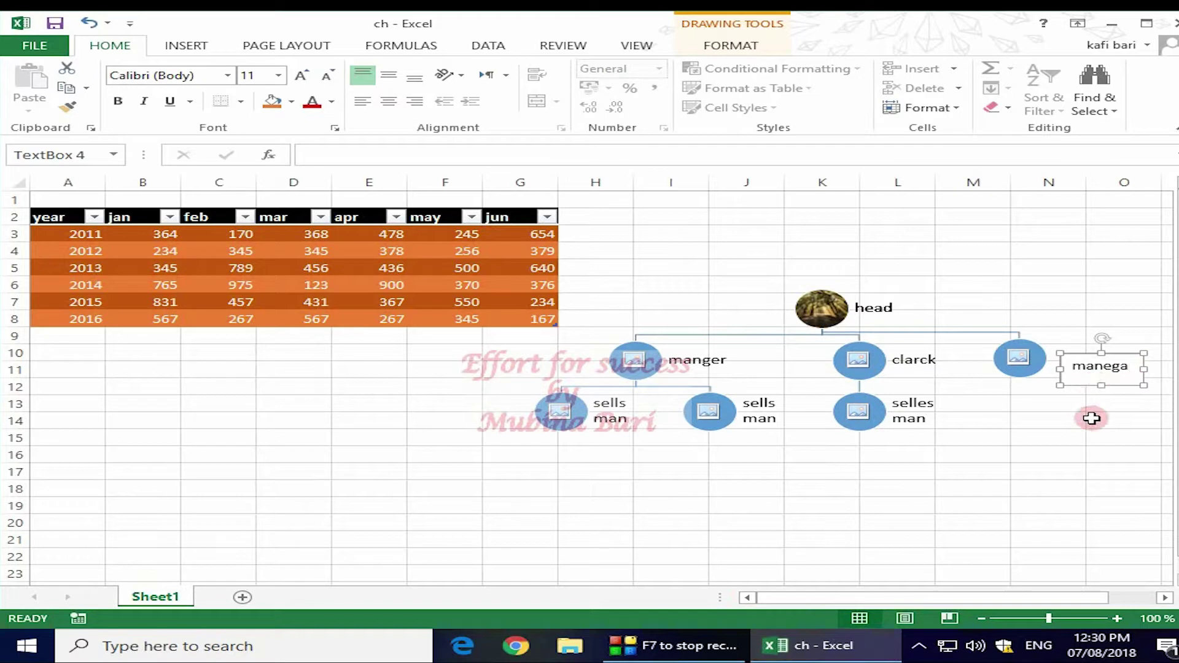
{"action": "left_click", "coordinate": [1117, 381]}
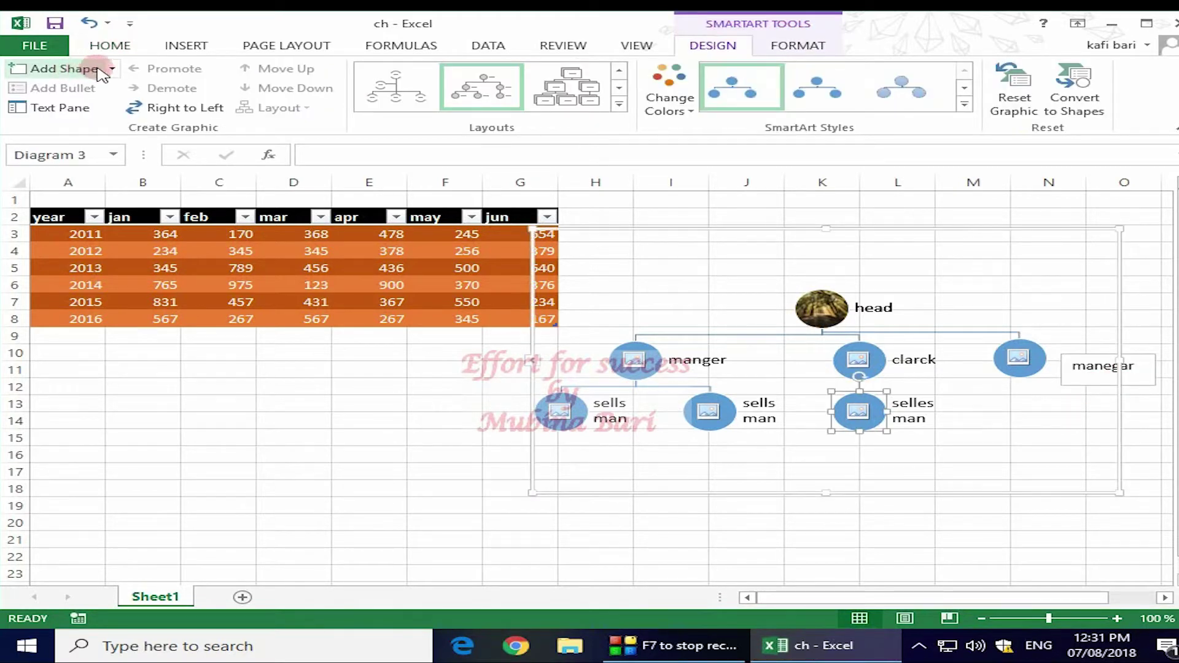
Demote the clarck node to the bottom row beside the salesman circles.
{"action": "left_click", "coordinate": [103, 70]}
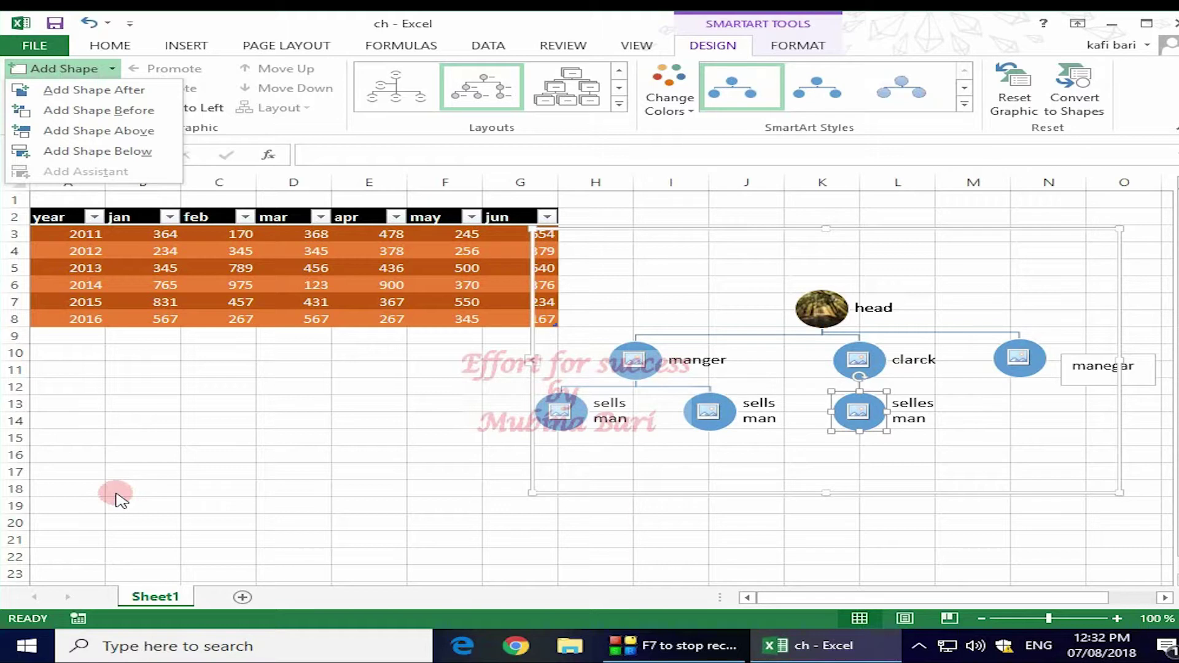
{"action": "left_click", "coordinate": [819, 350]}
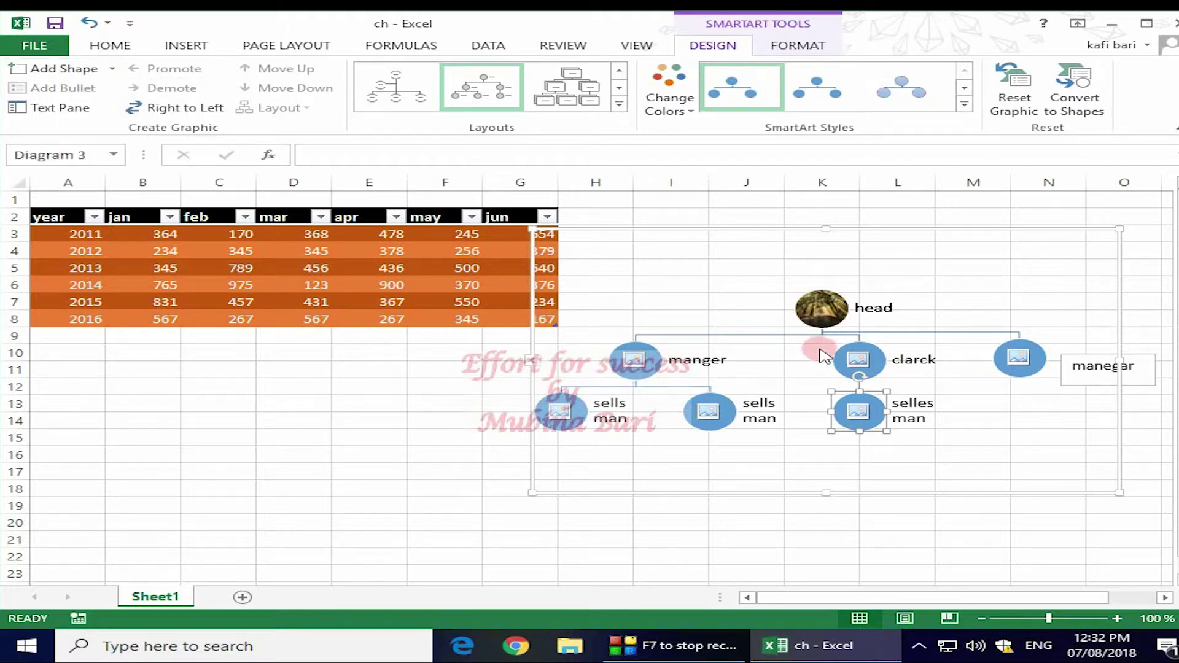
{"action": "left_click", "coordinate": [939, 384]}
{"action": "left_click", "coordinate": [927, 360]}
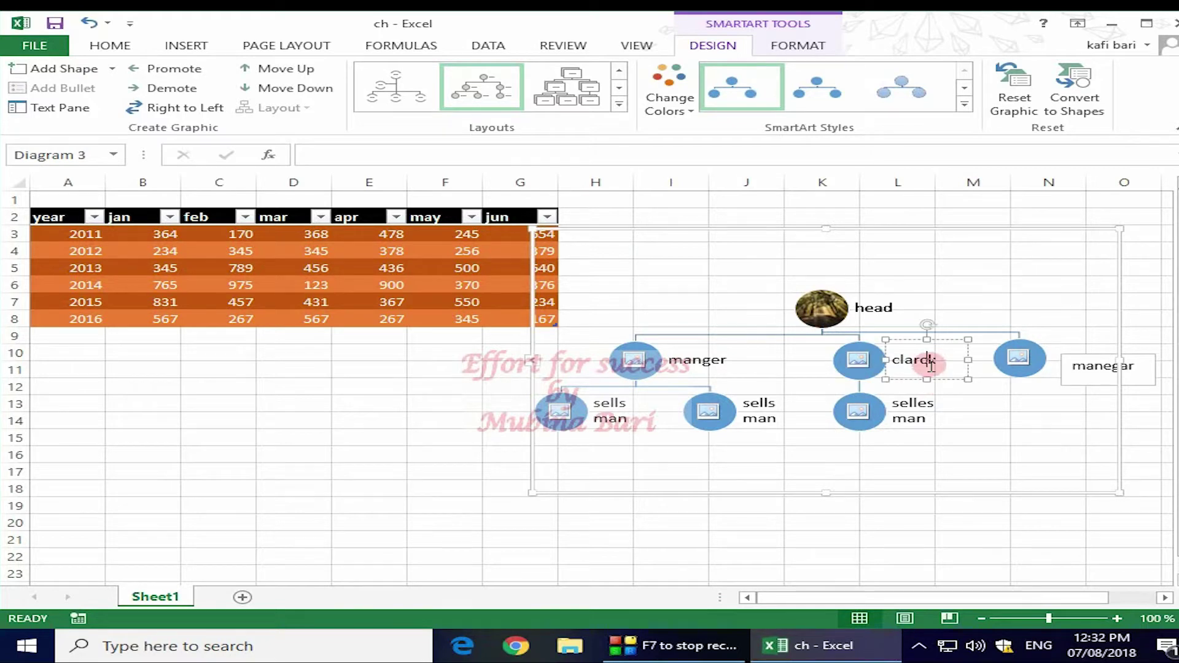
{"action": "left_click", "coordinate": [158, 87]}
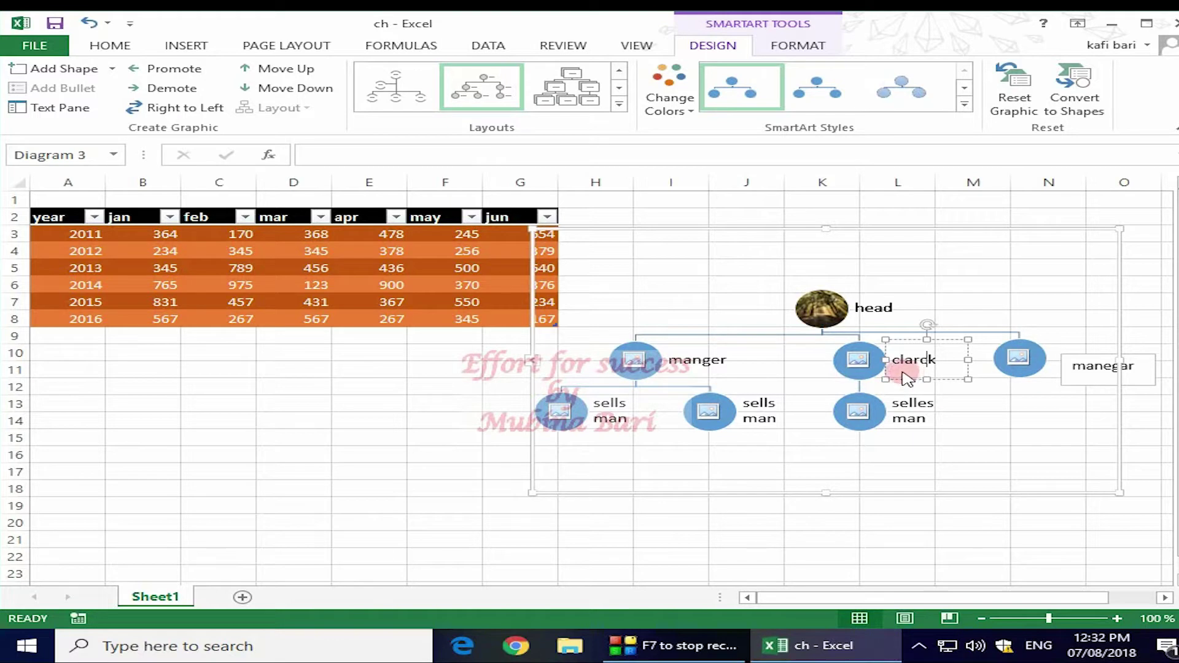
{"action": "left_click", "coordinate": [159, 91]}
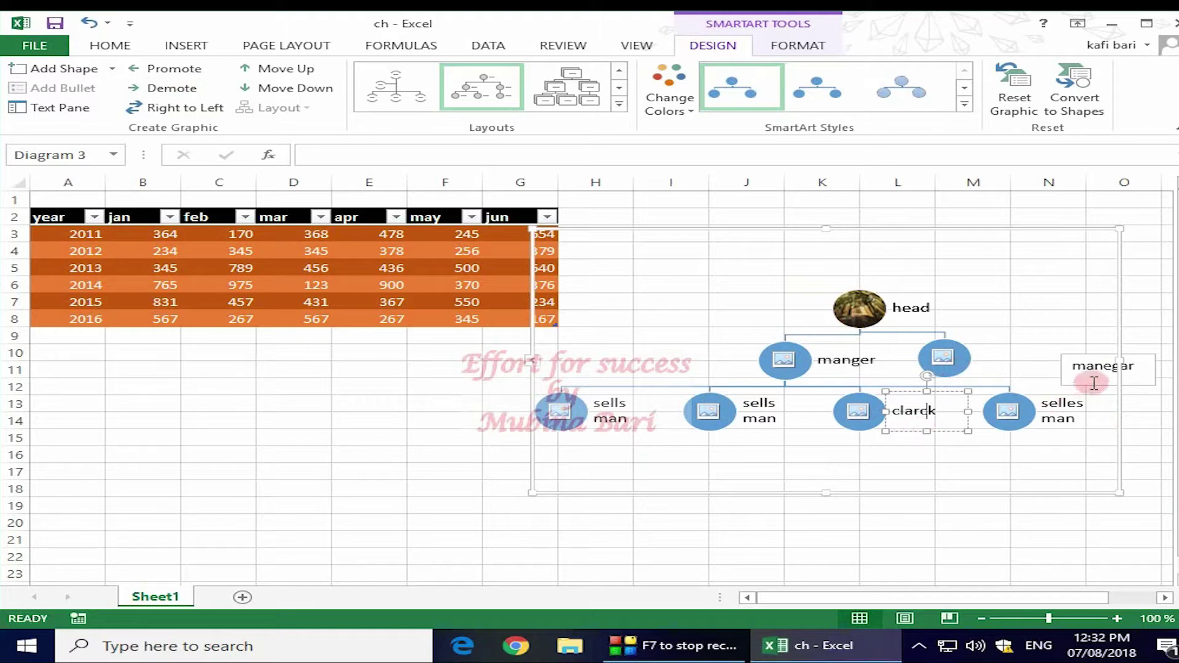
Move the manegar label next to the empty node.
{"action": "left_click", "coordinate": [1082, 364]}
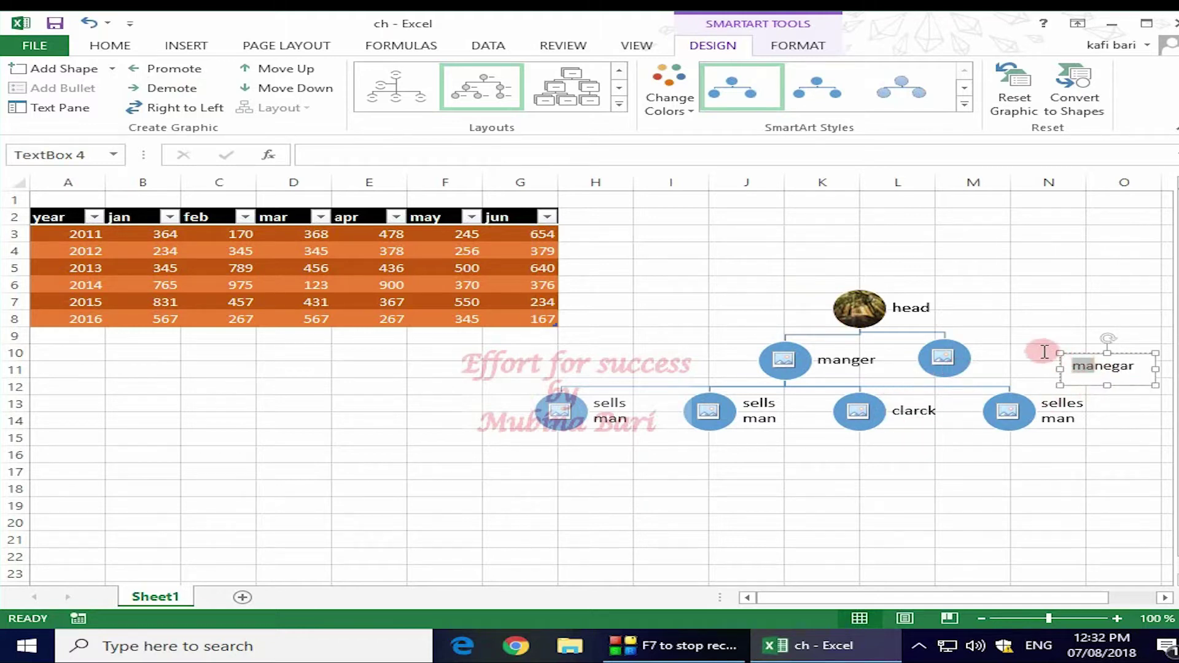
{"action": "left_click_drag", "start_coordinate": [1082, 364], "coordinate": [997, 356]}
{"action": "left_click", "coordinate": [818, 480]}
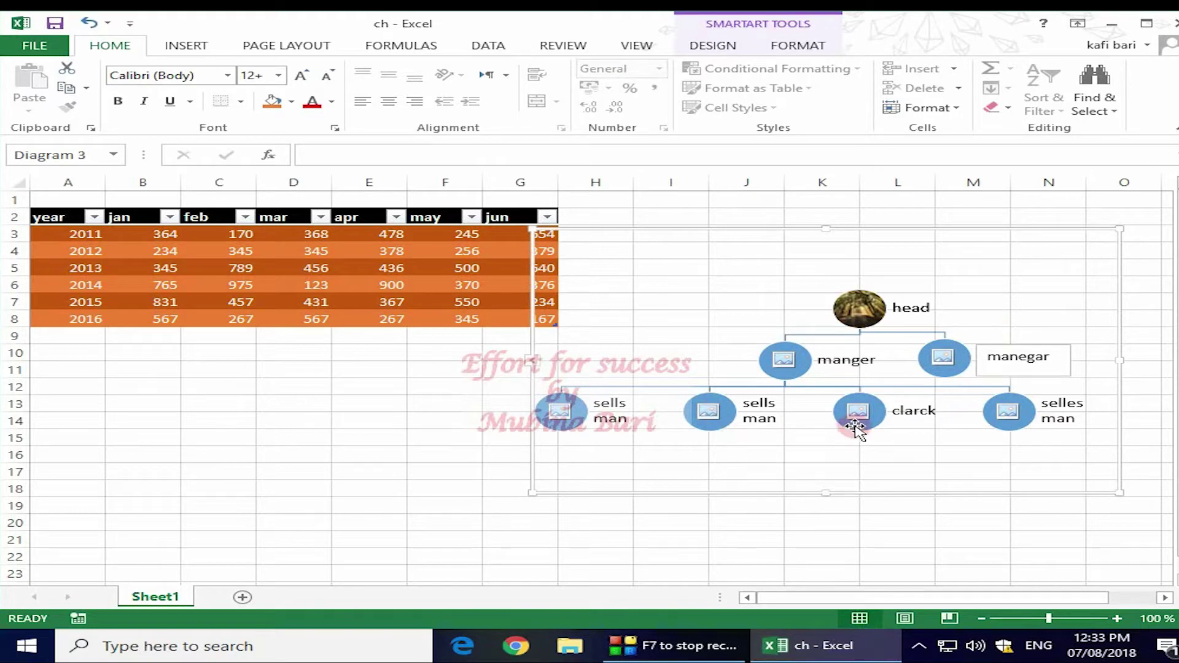
Demote the second sells man node one level beneath the other.
{"action": "left_click", "coordinate": [758, 415]}
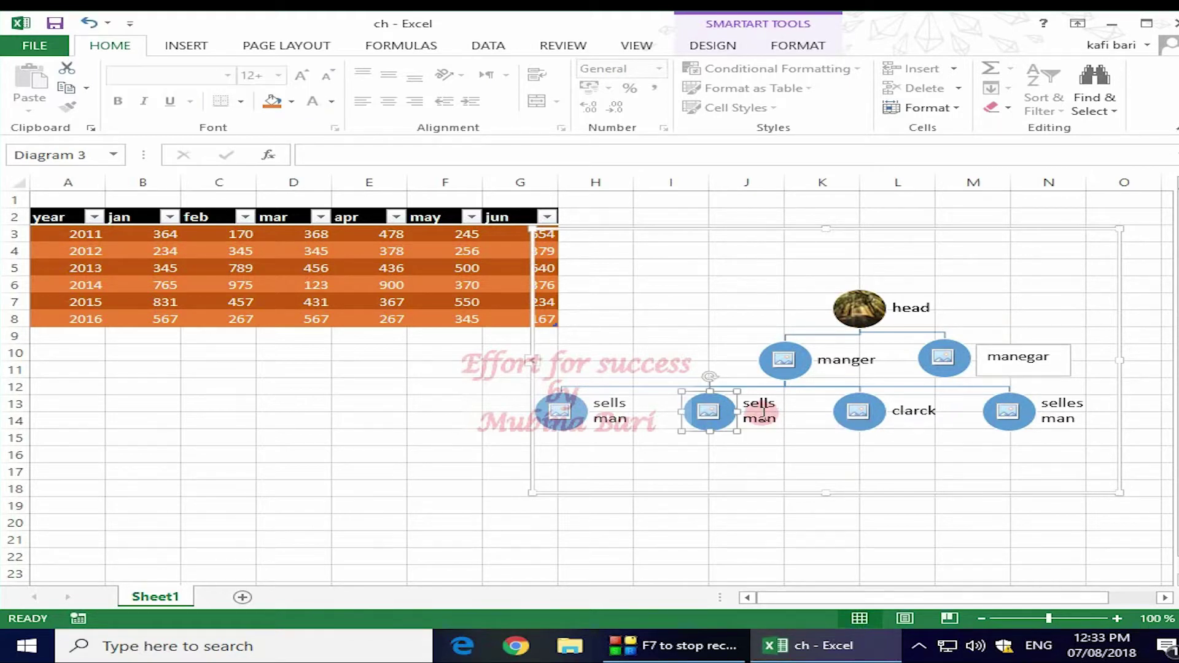
{"action": "left_click", "coordinate": [760, 417]}
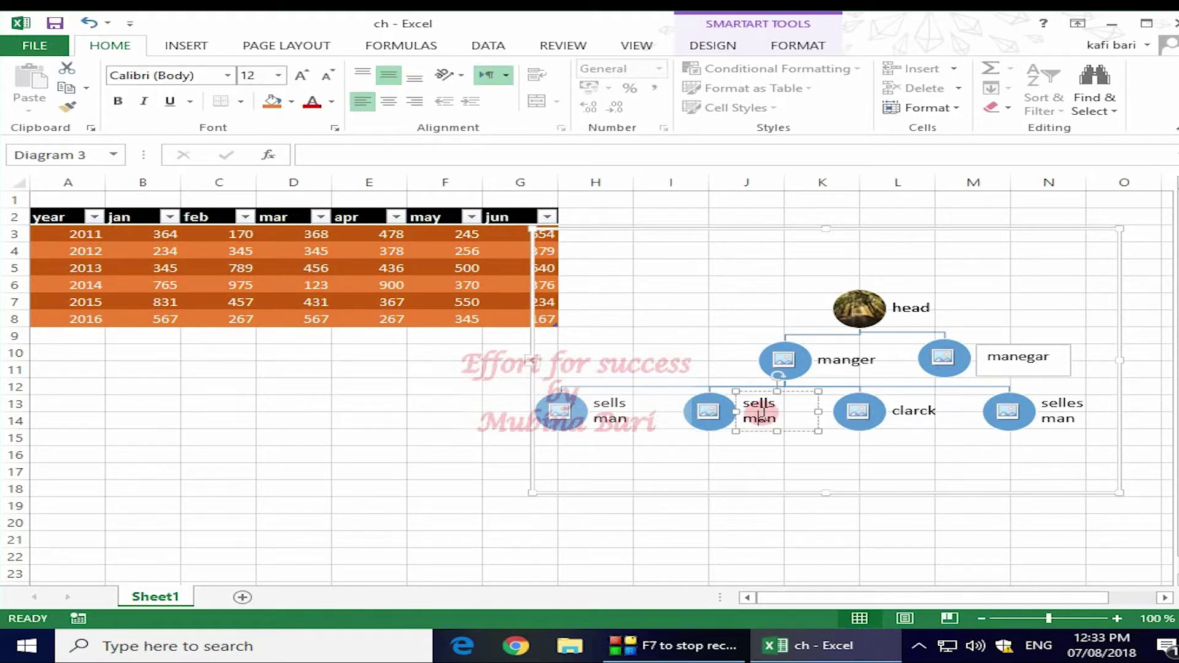
{"action": "left_click", "coordinate": [711, 46]}
{"action": "left_click", "coordinate": [172, 92]}
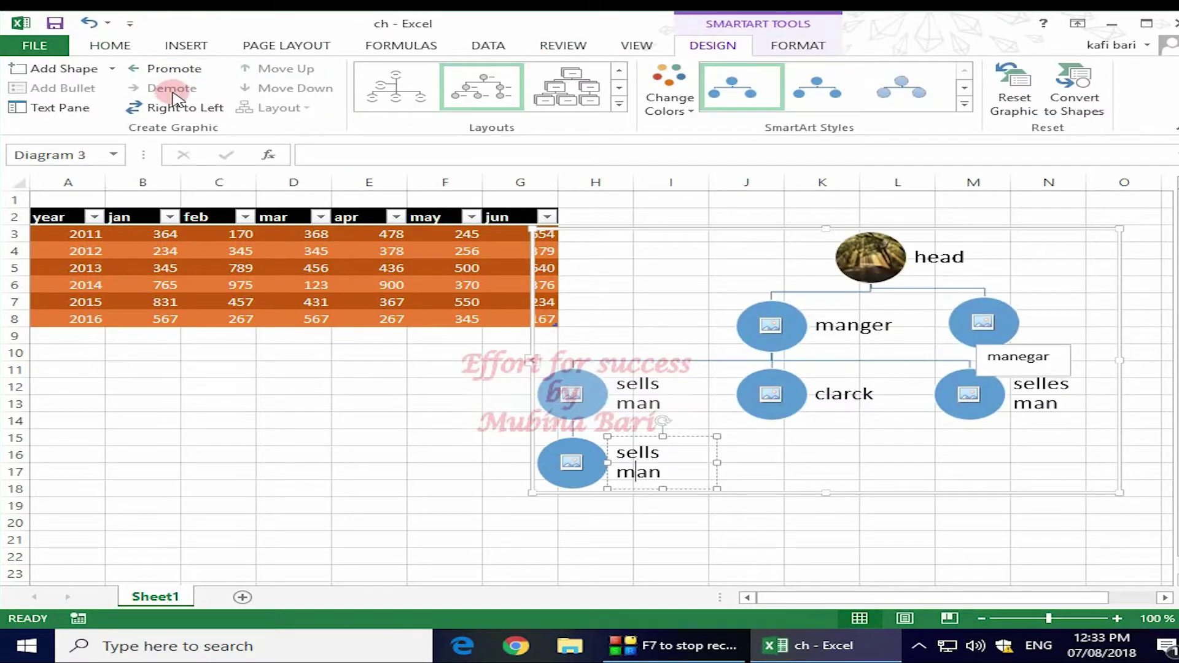
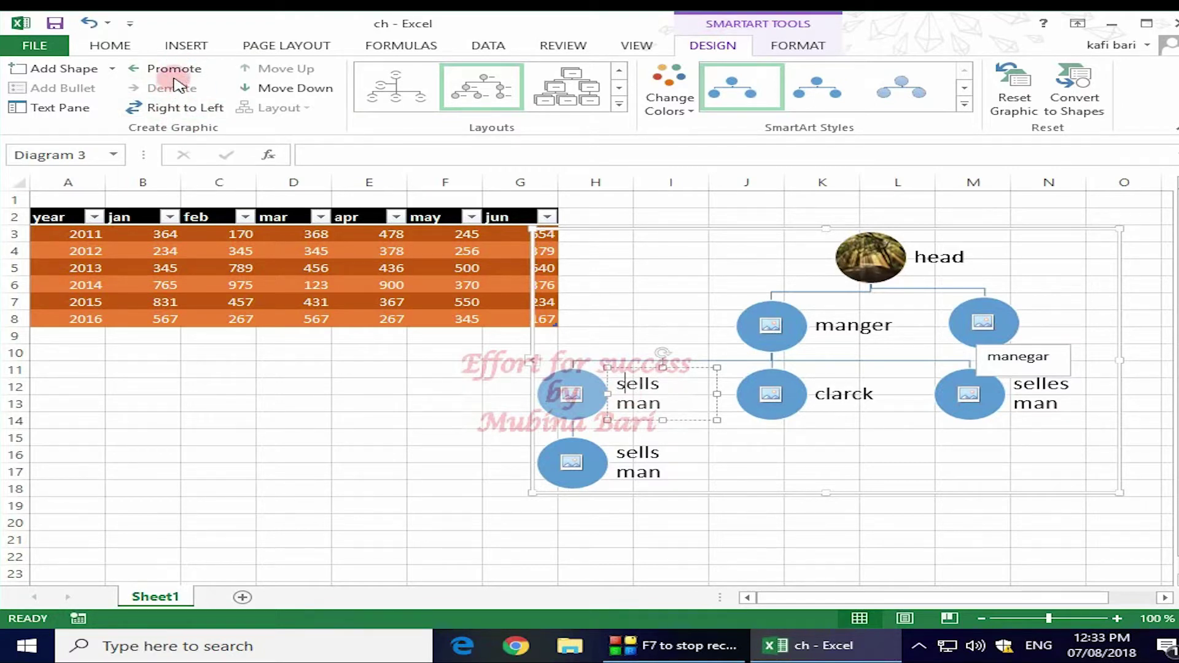
Demote the selles man node one level in the org chart.
{"action": "left_click", "coordinate": [1031, 402]}
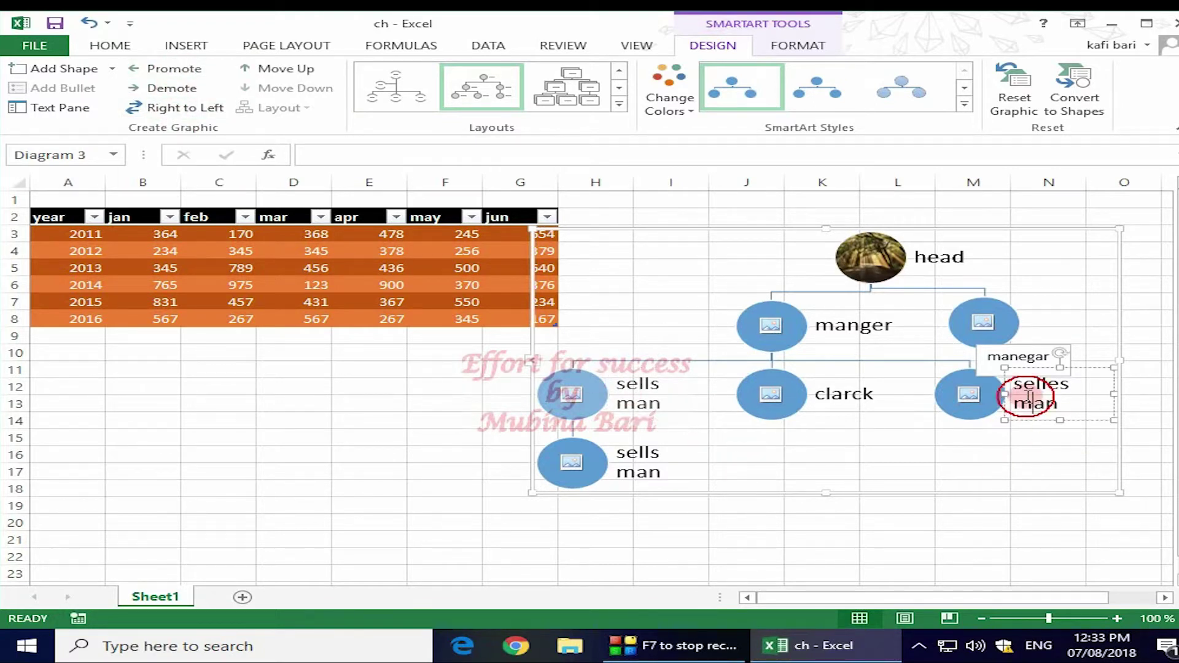
{"action": "left_click", "coordinate": [160, 90]}
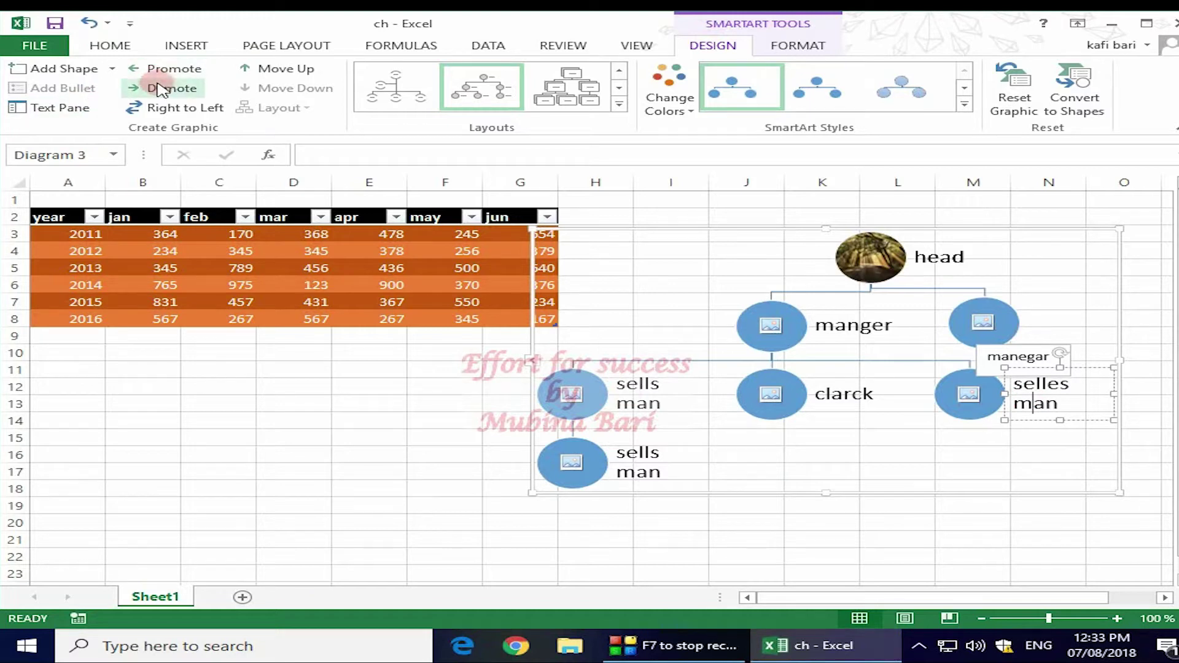
{"action": "left_click", "coordinate": [175, 90]}
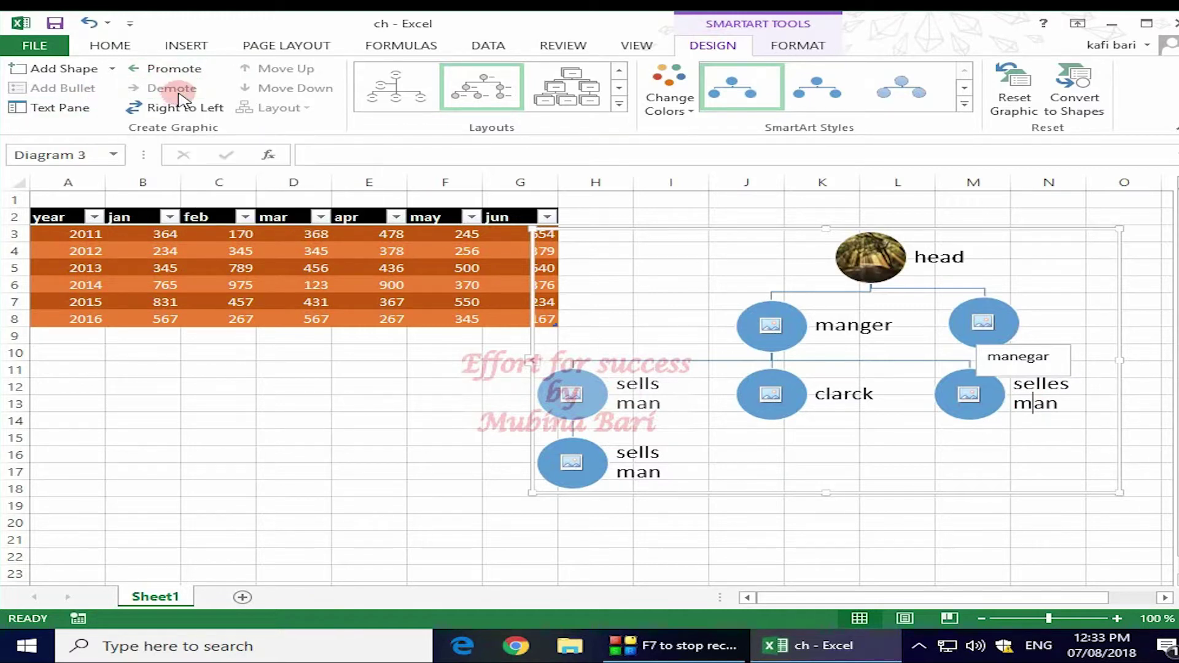
{"action": "left_click", "coordinate": [913, 482]}
{"action": "left_click", "coordinate": [817, 478]}
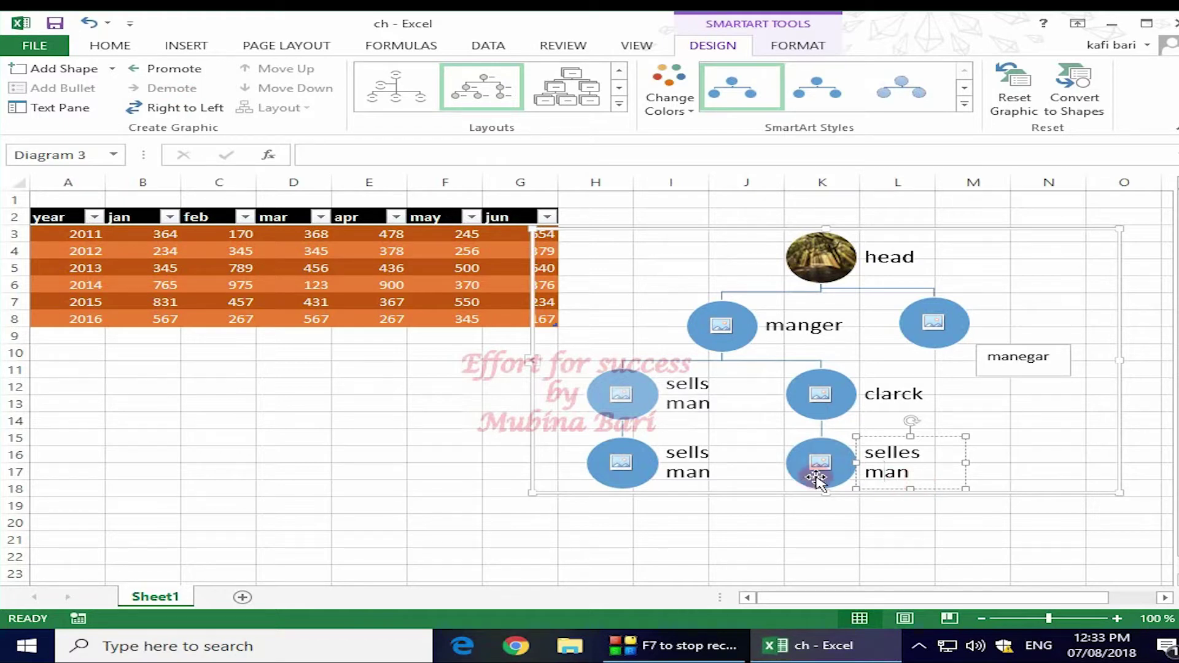
Swap the sells man branch with clarck's branch, then demote the sells man node under manger.
{"action": "left_click", "coordinate": [643, 396]}
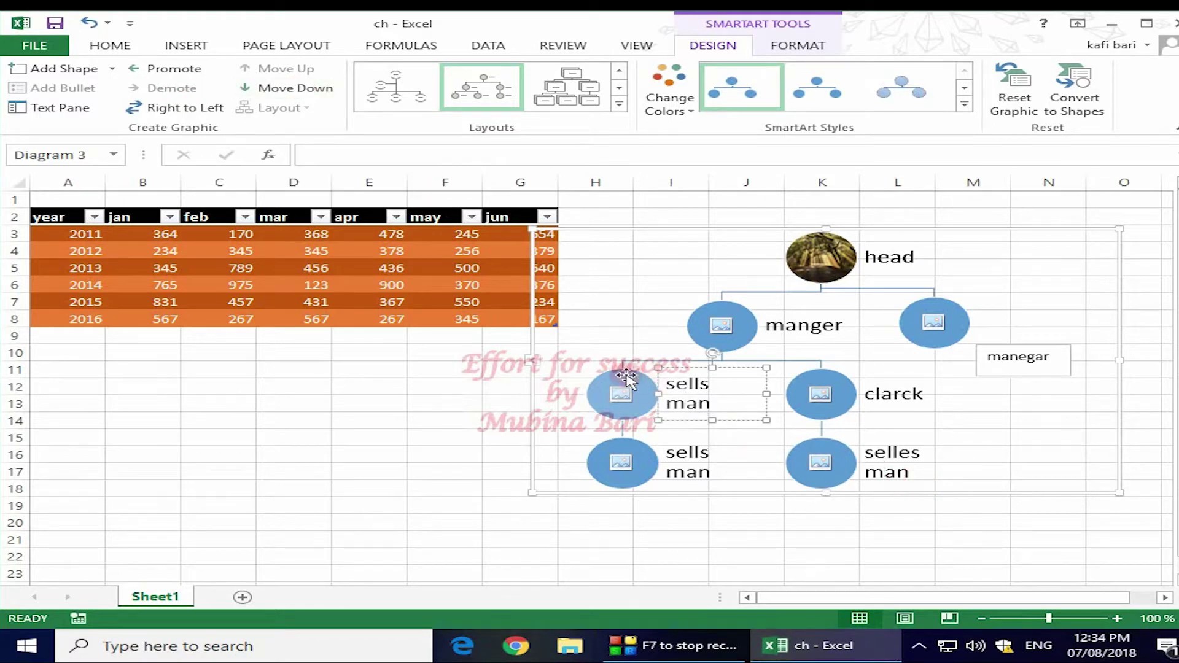
{"action": "left_click", "coordinate": [273, 91]}
{"action": "left_click", "coordinate": [286, 91]}
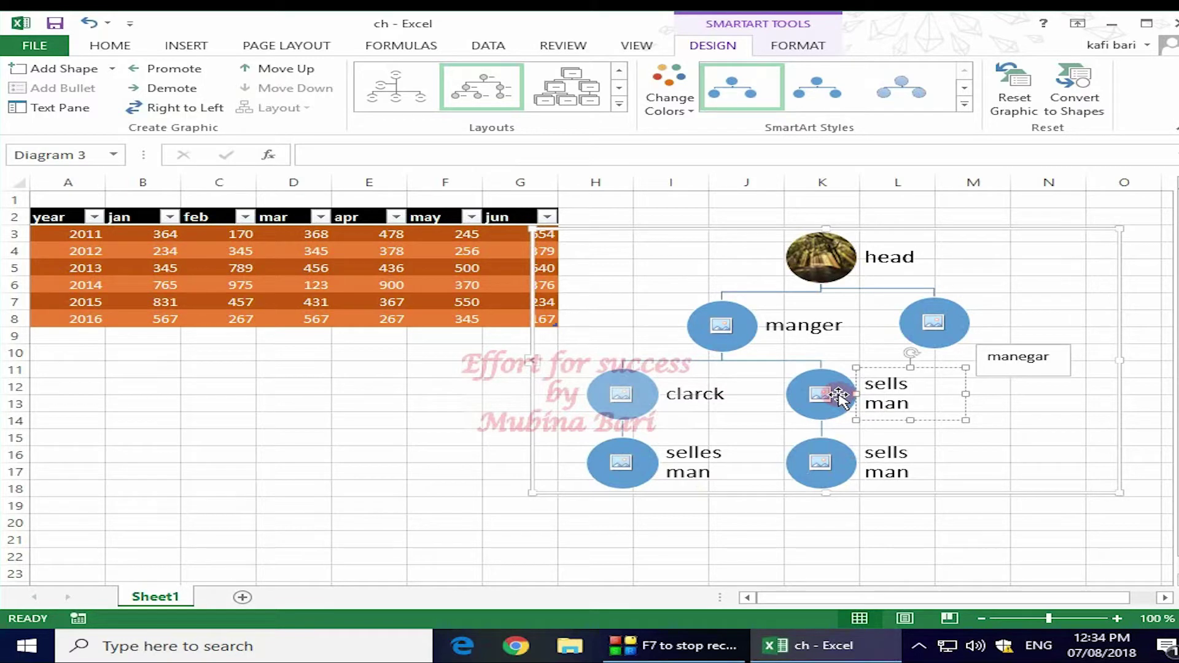
{"action": "left_click", "coordinate": [883, 400]}
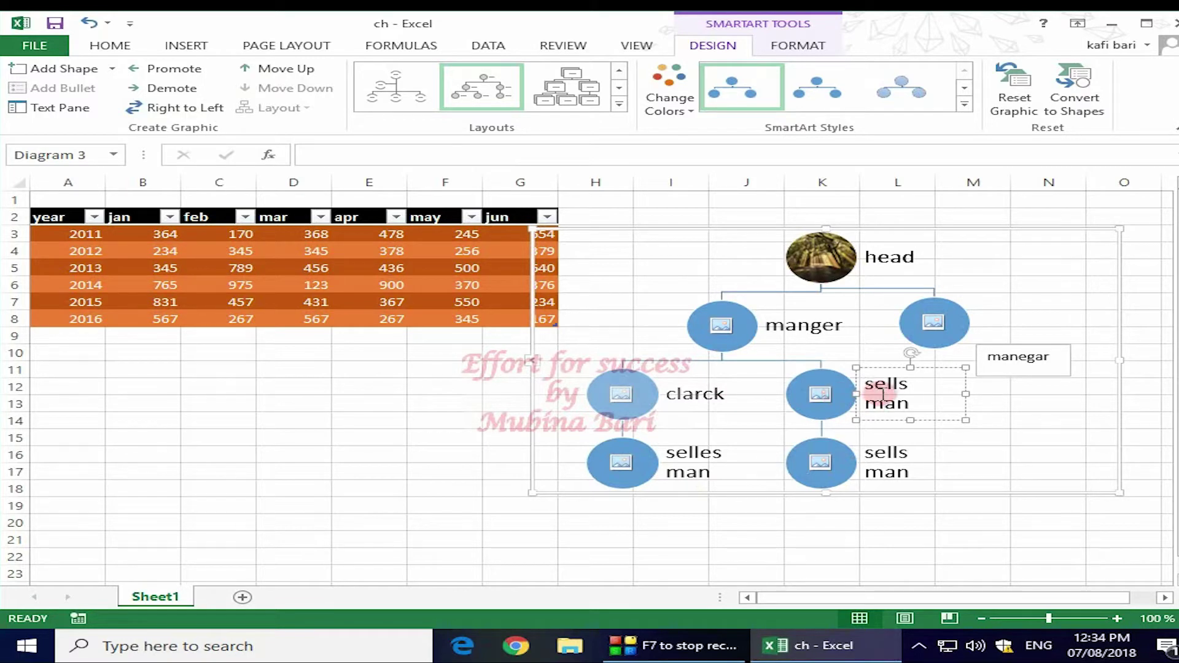
{"action": "left_click", "coordinate": [167, 93]}
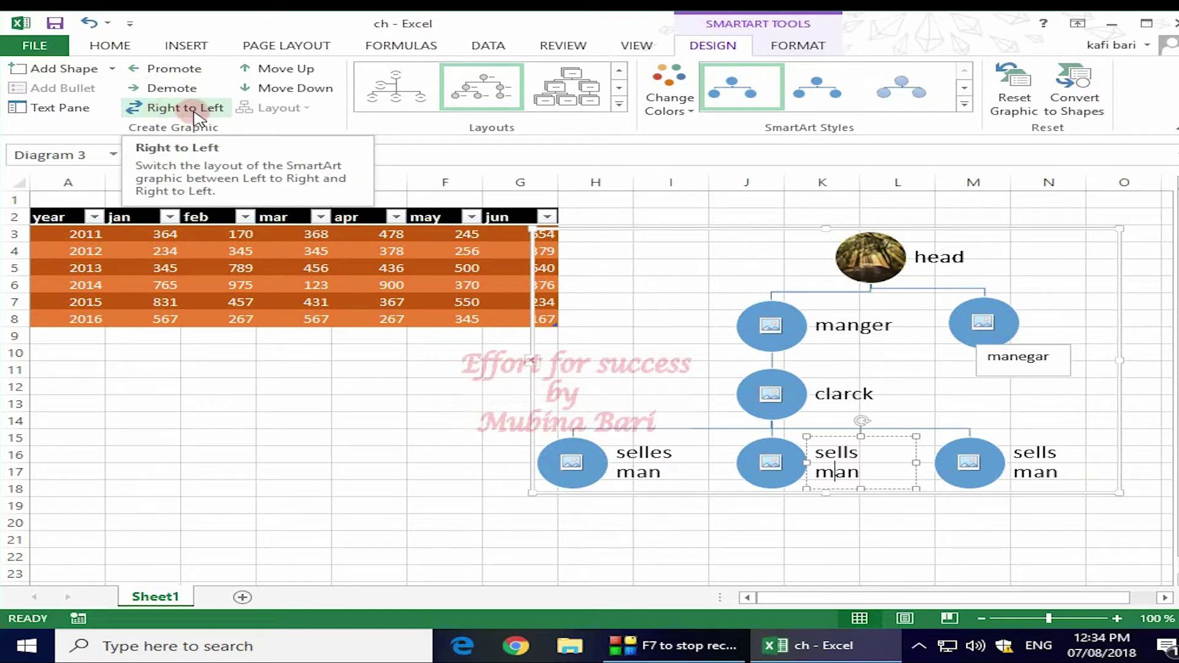
Put a bird photo in the empty sells man circle and mirror the chart right to left.
{"action": "left_click", "coordinate": [975, 466]}
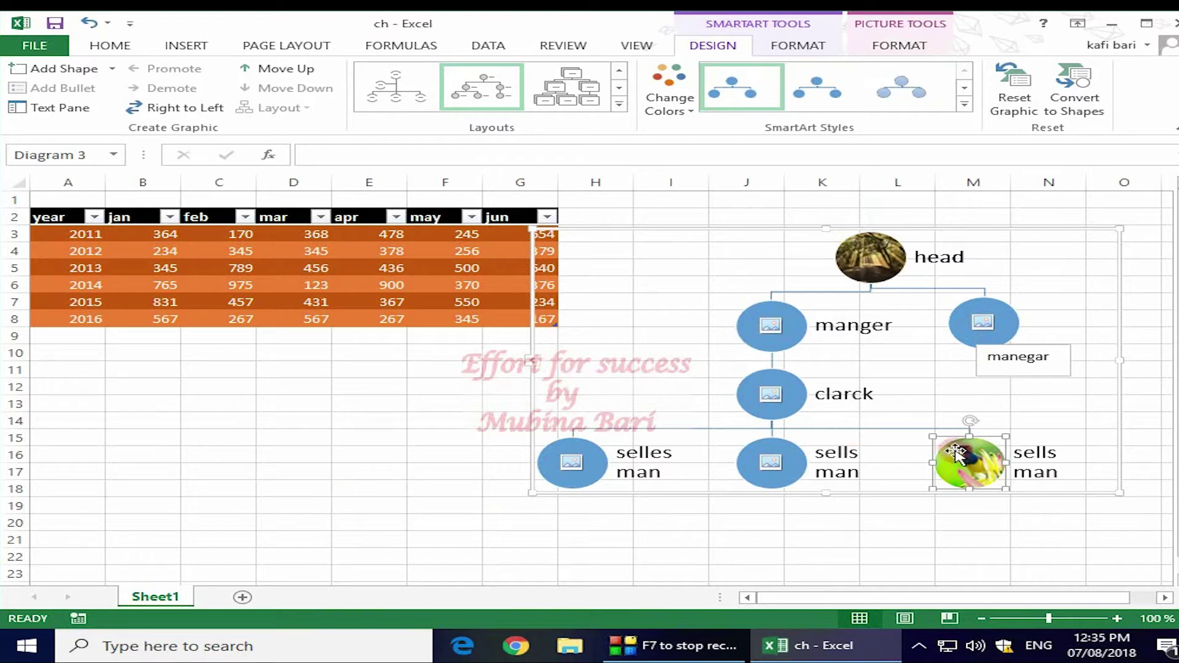
{"action": "left_click", "coordinate": [1029, 454]}
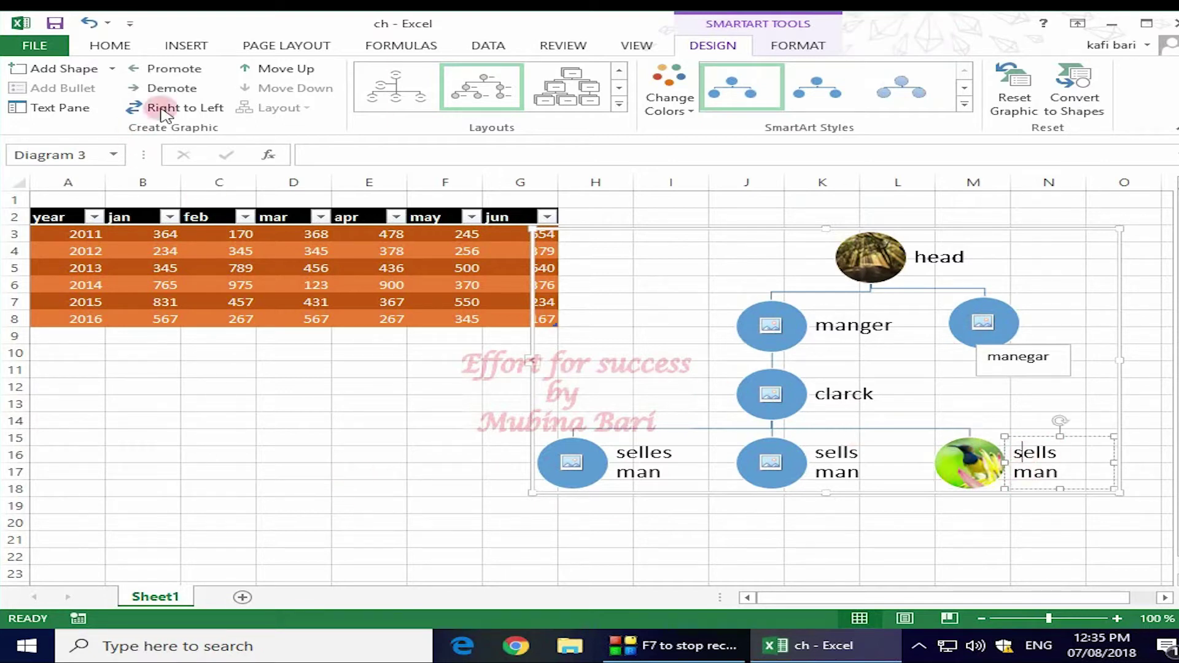
{"action": "left_click", "coordinate": [184, 109]}
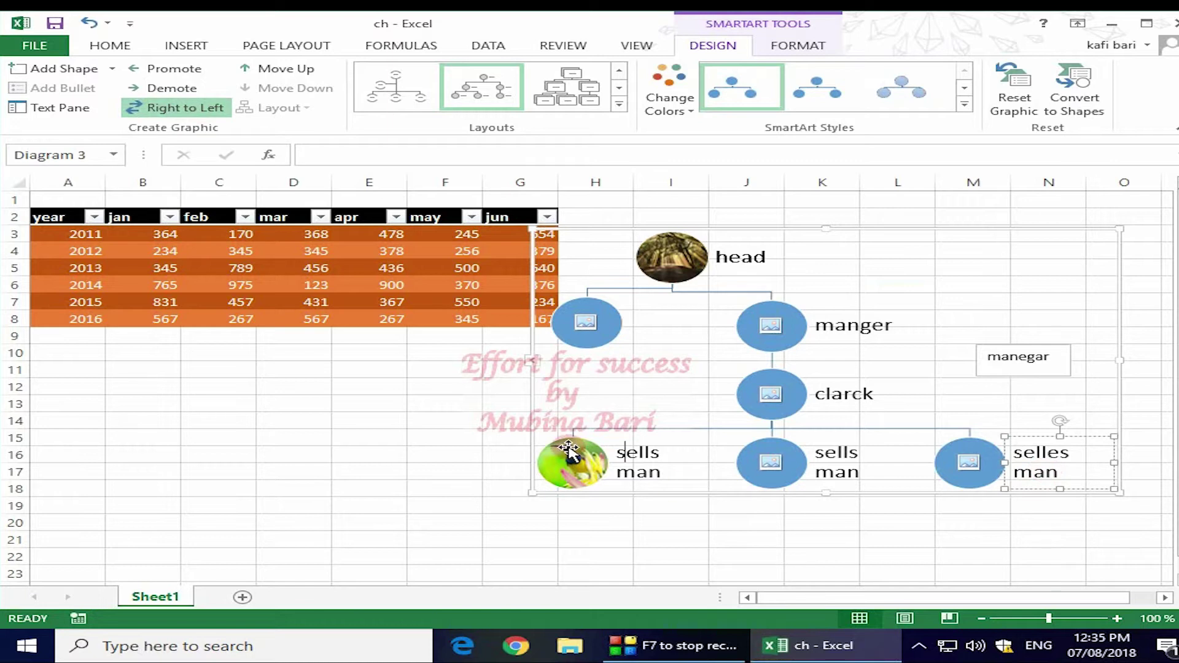
{"action": "left_click", "coordinate": [184, 116]}
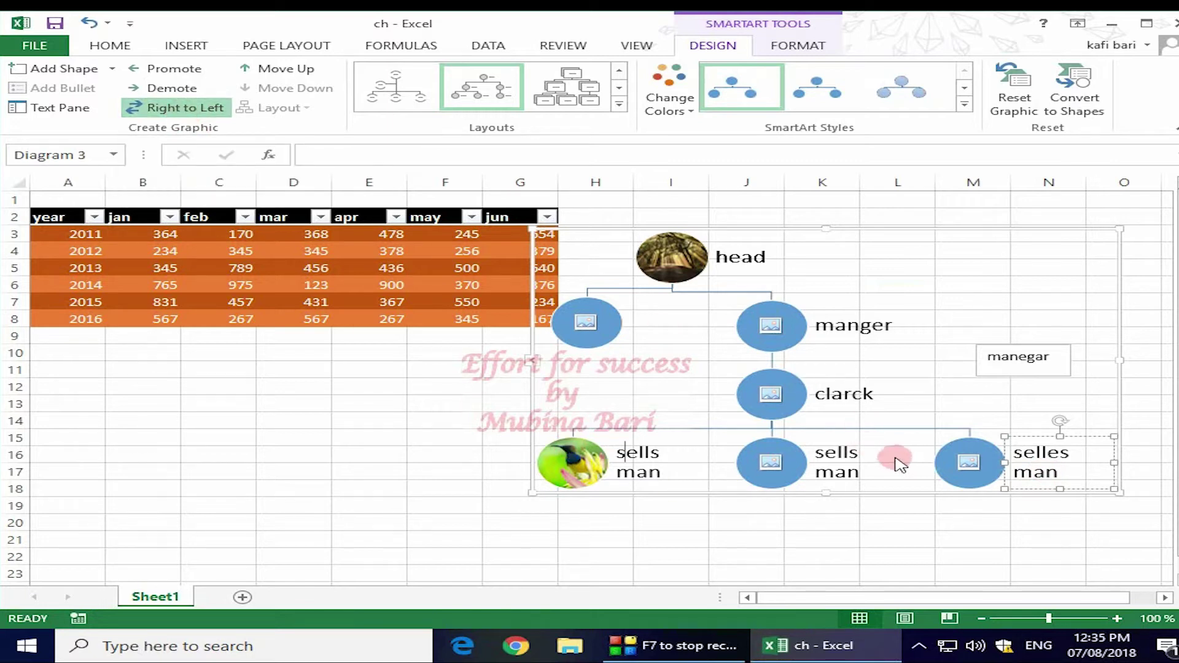
Try the Picture Organization Chart layout on the chart.
{"action": "left_click", "coordinate": [608, 99]}
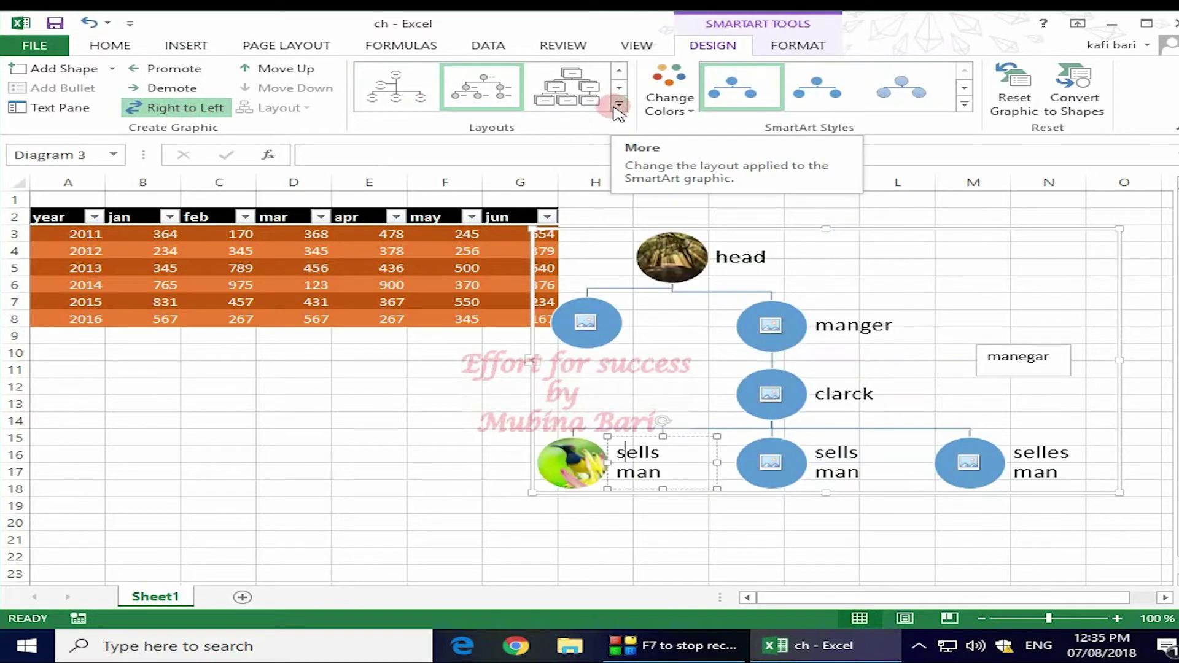
{"action": "left_click", "coordinate": [617, 105]}
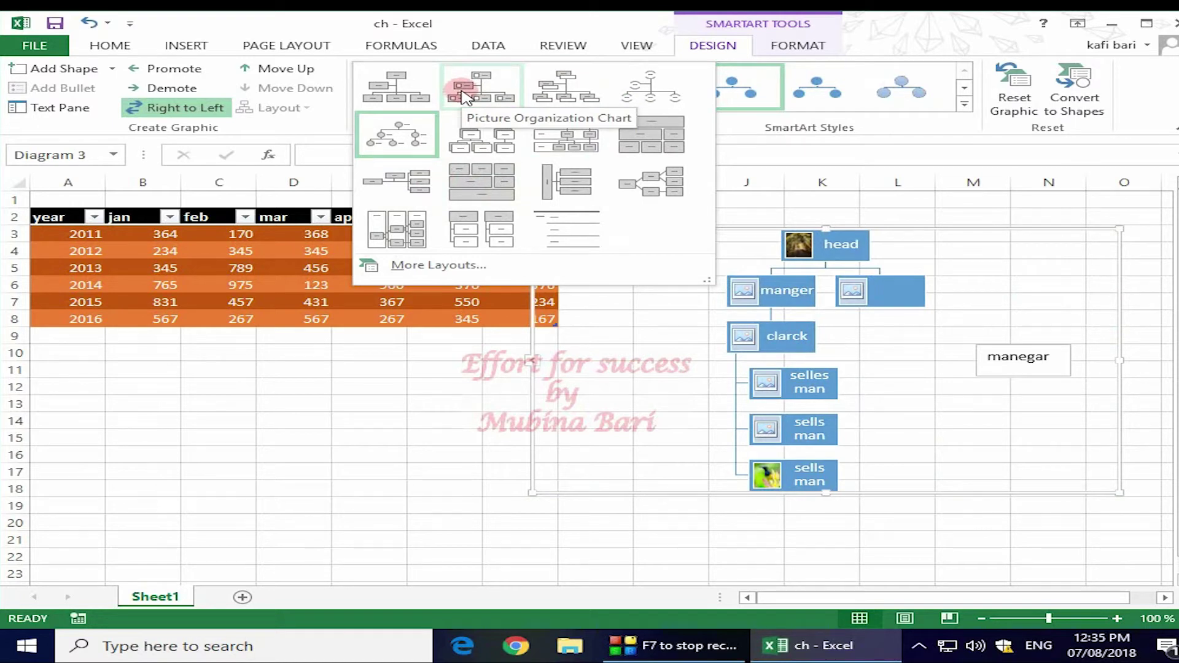
{"action": "left_click", "coordinate": [463, 96]}
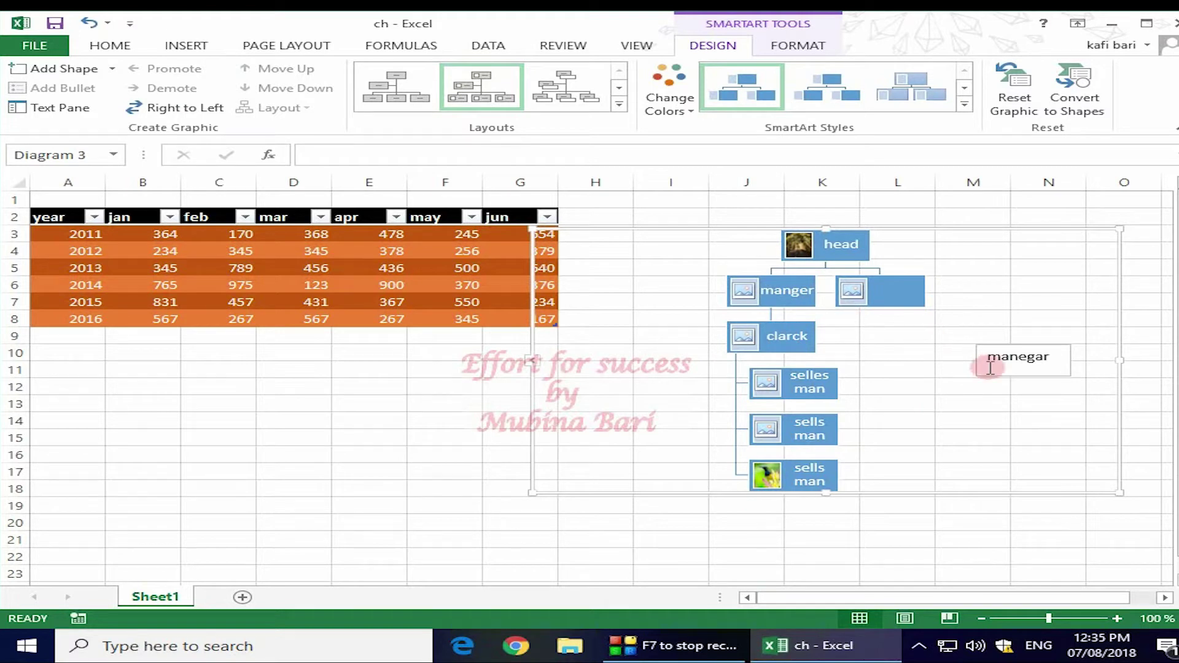
Move the manegar label up toward the chart top and restore the circle-picture hierarchy layout.
{"action": "left_click", "coordinate": [1018, 367]}
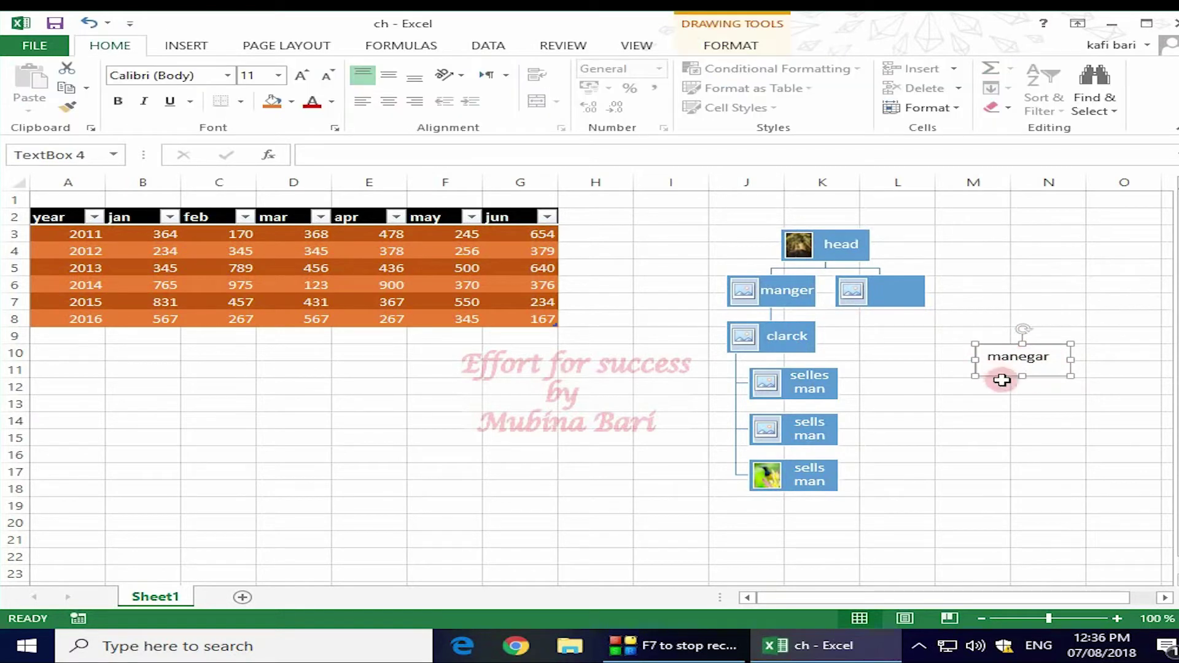
{"action": "left_click", "coordinate": [987, 349]}
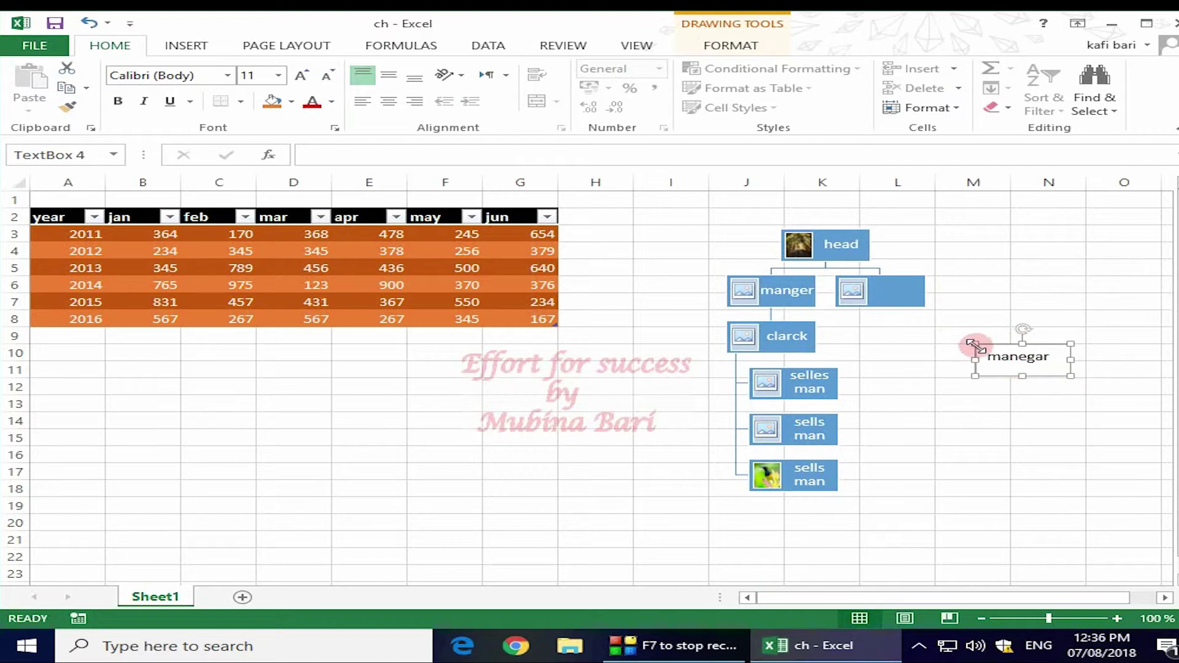
{"action": "left_click_drag", "start_coordinate": [974, 345], "coordinate": [933, 279]}
{"action": "left_click", "coordinate": [616, 101]}
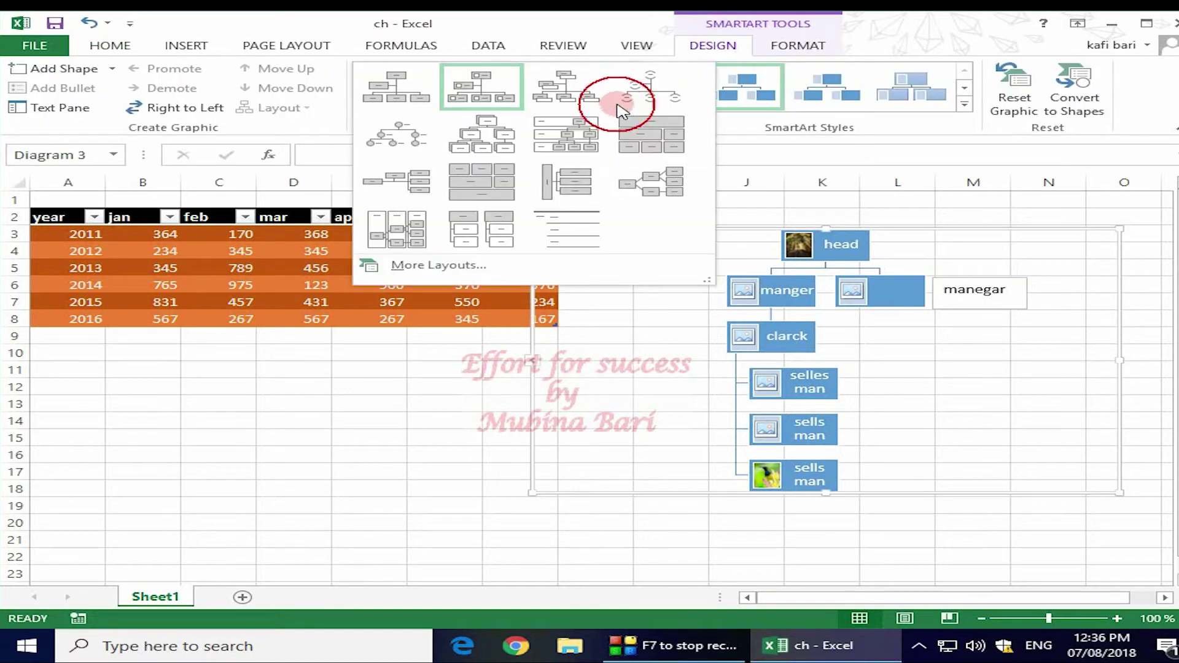
{"action": "left_click", "coordinate": [410, 146]}
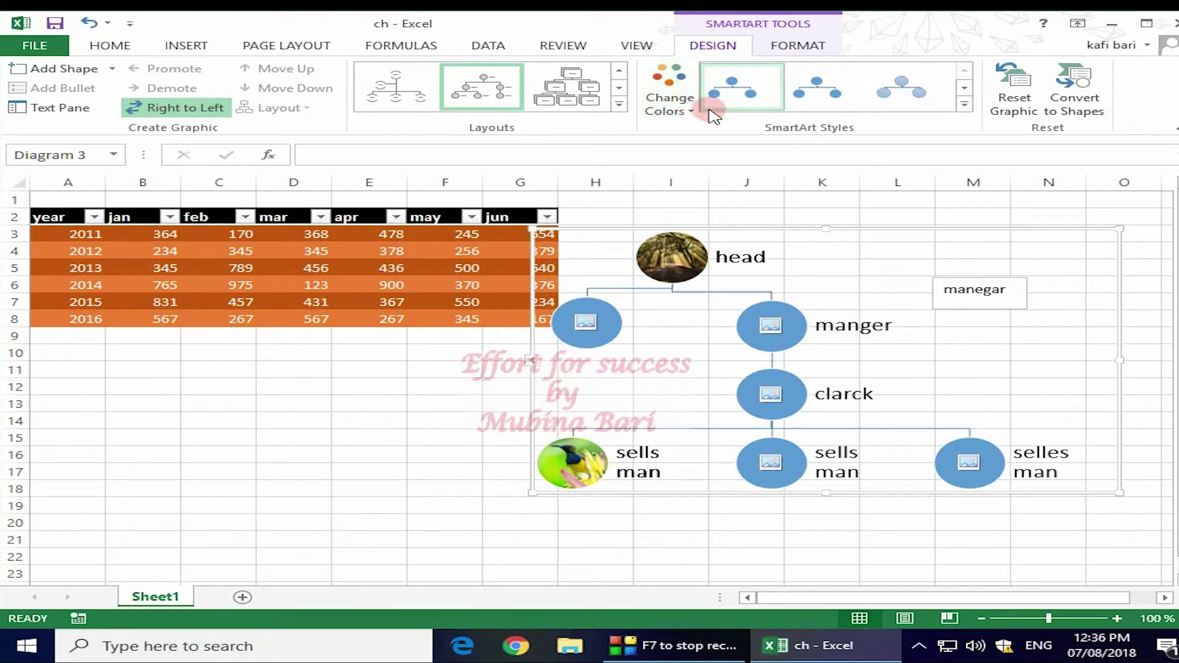
Give the org chart a Colorful green, blue and orange scheme and a glossy 3-D SmartArt style.
{"action": "left_click", "coordinate": [690, 111]}
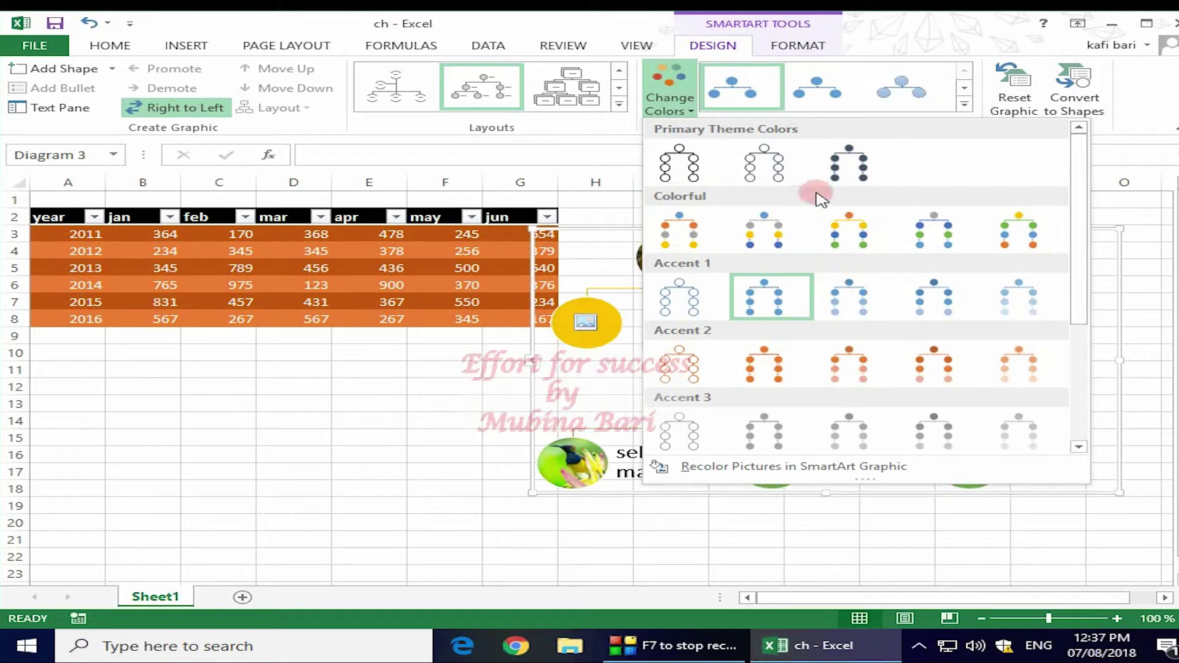
{"action": "left_click", "coordinate": [1002, 244]}
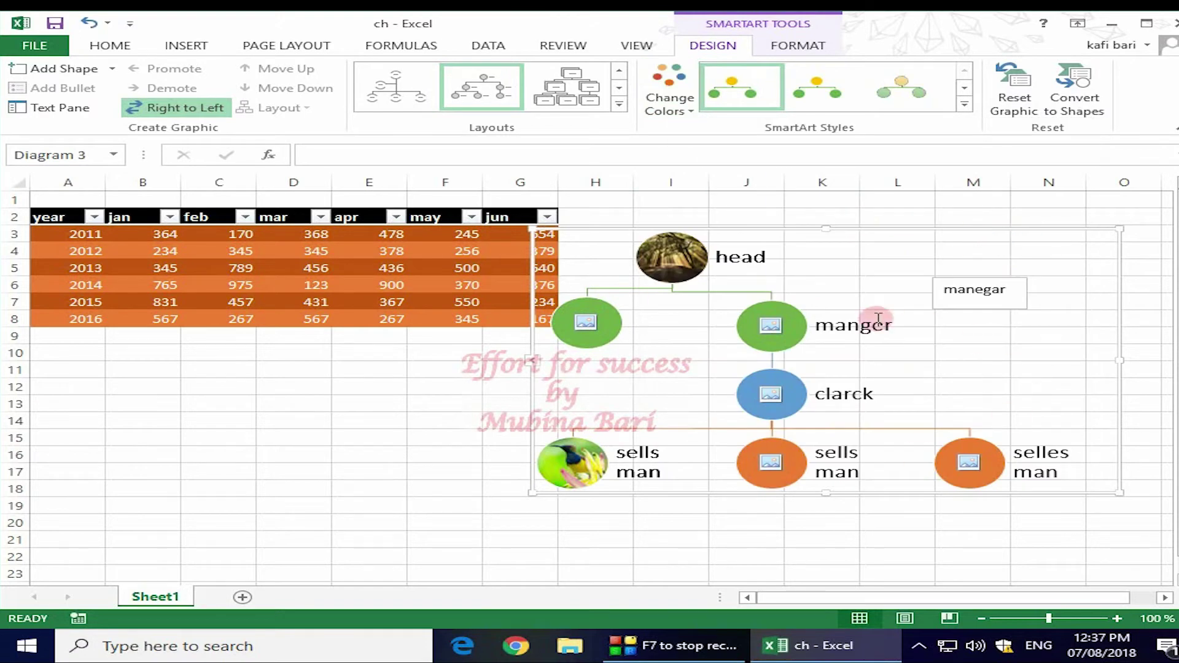
{"action": "left_click", "coordinate": [964, 104]}
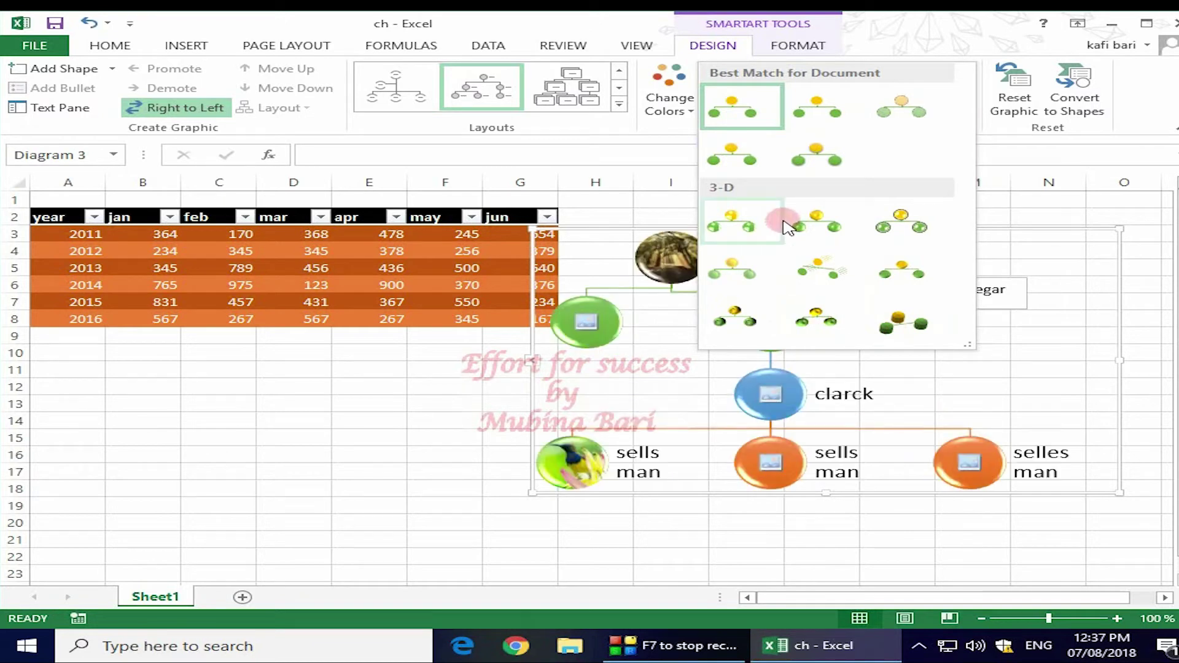
{"action": "left_click", "coordinate": [820, 322]}
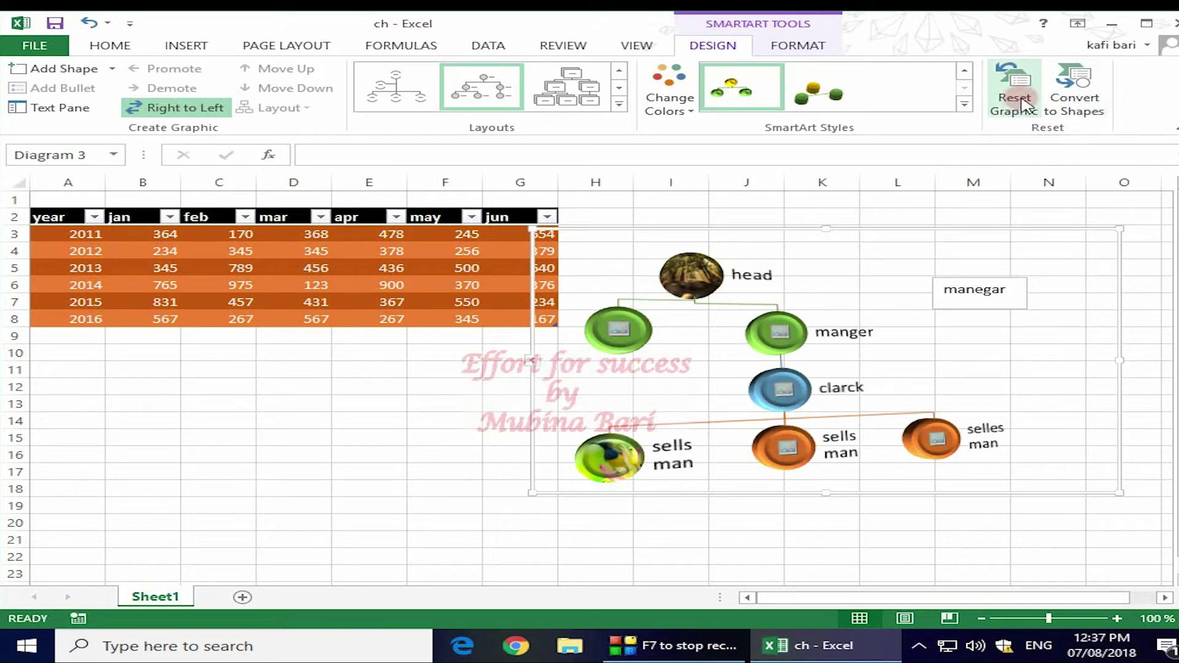
{"action": "left_click", "coordinate": [1036, 111]}
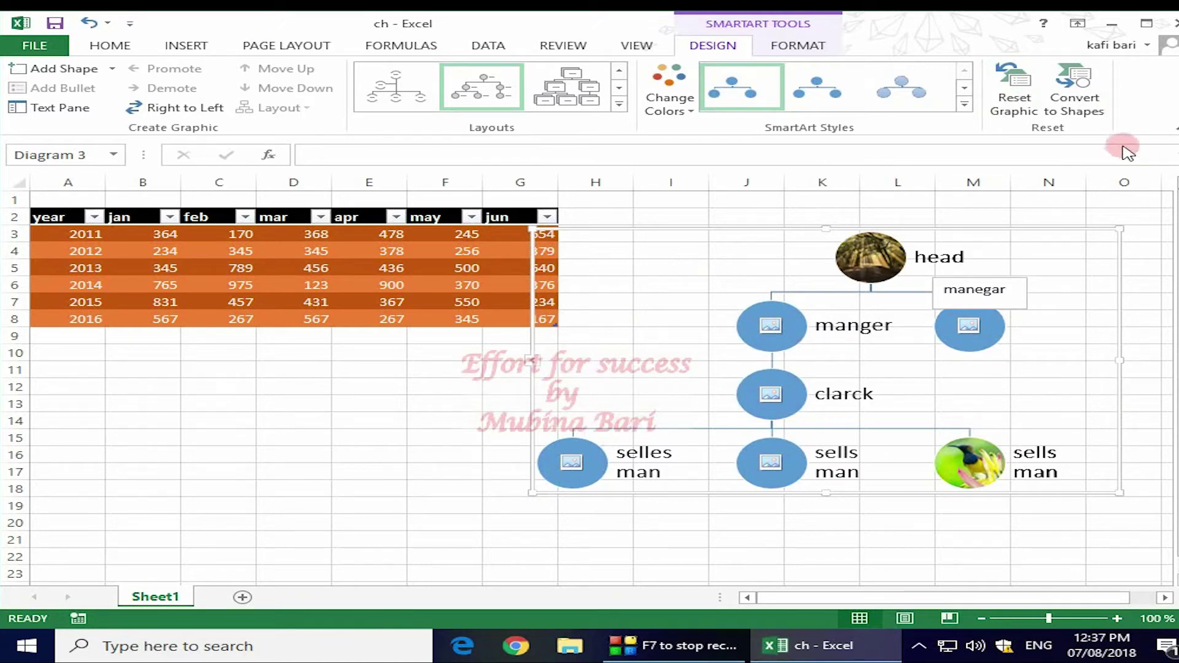
{"action": "left_click", "coordinate": [1075, 86]}
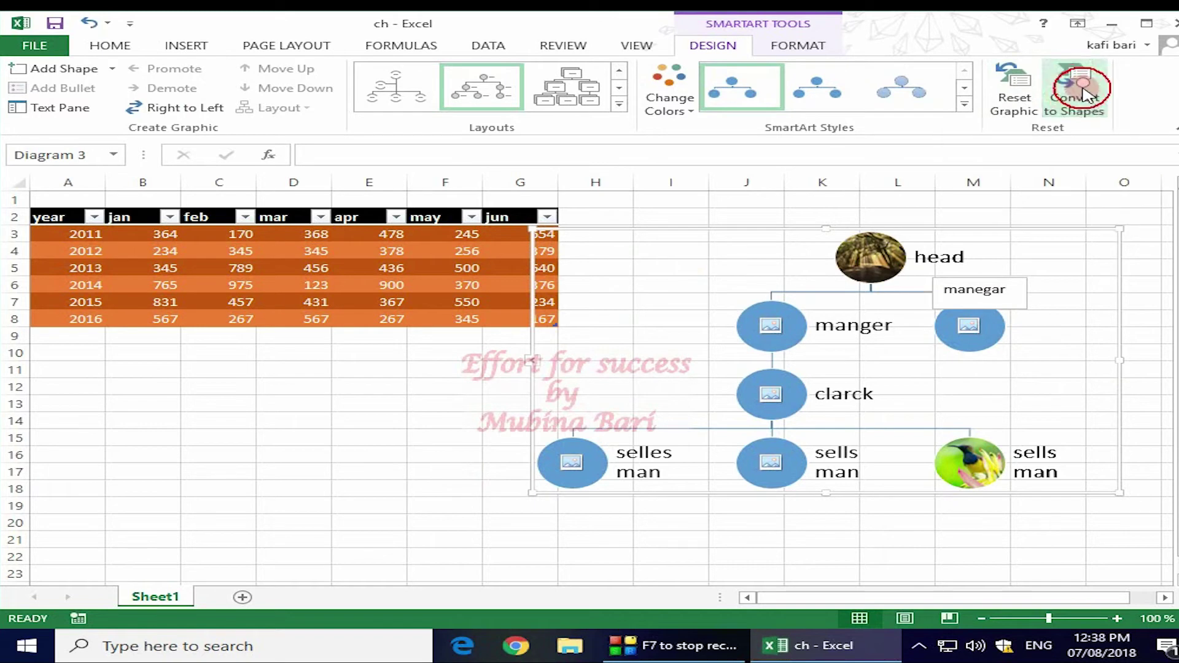
{"action": "left_click", "coordinate": [740, 521]}
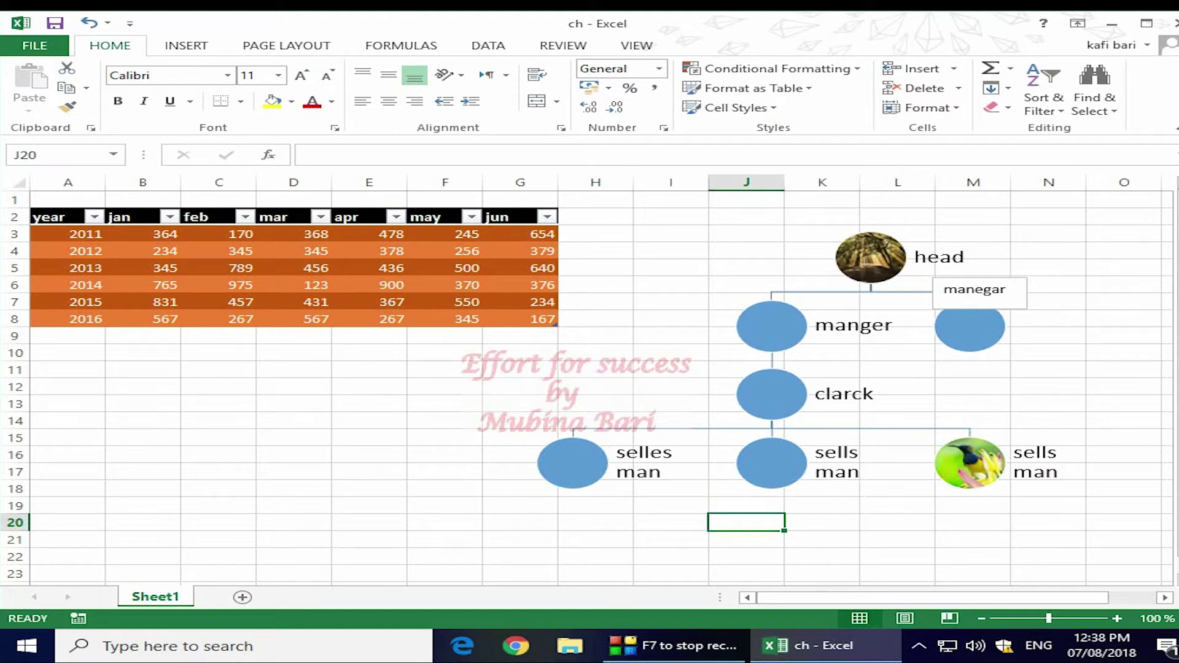
{"action": "left_click", "coordinate": [792, 469]}
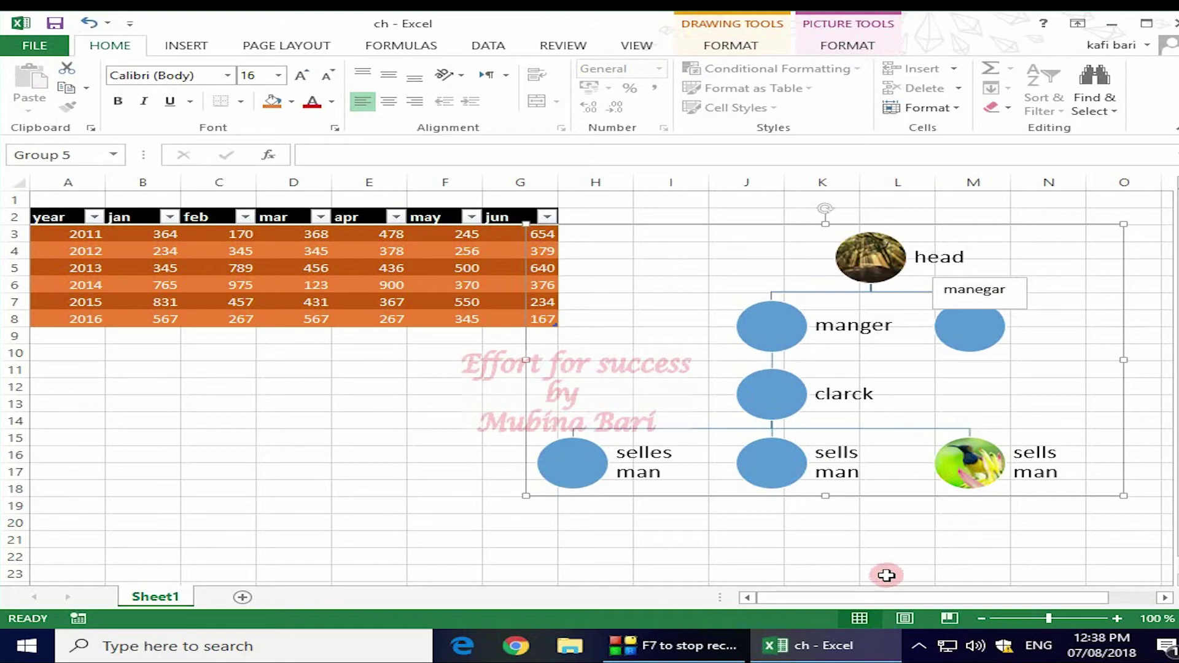
{"action": "key", "text": "ctrl+z"}
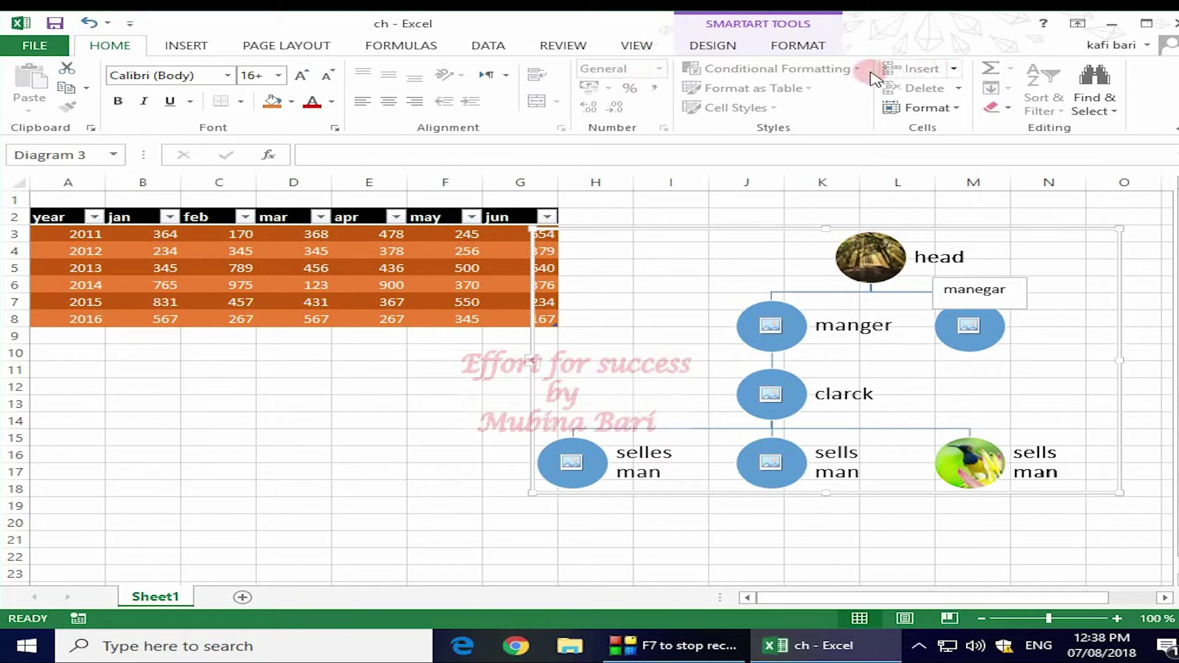
{"action": "left_click", "coordinate": [723, 47]}
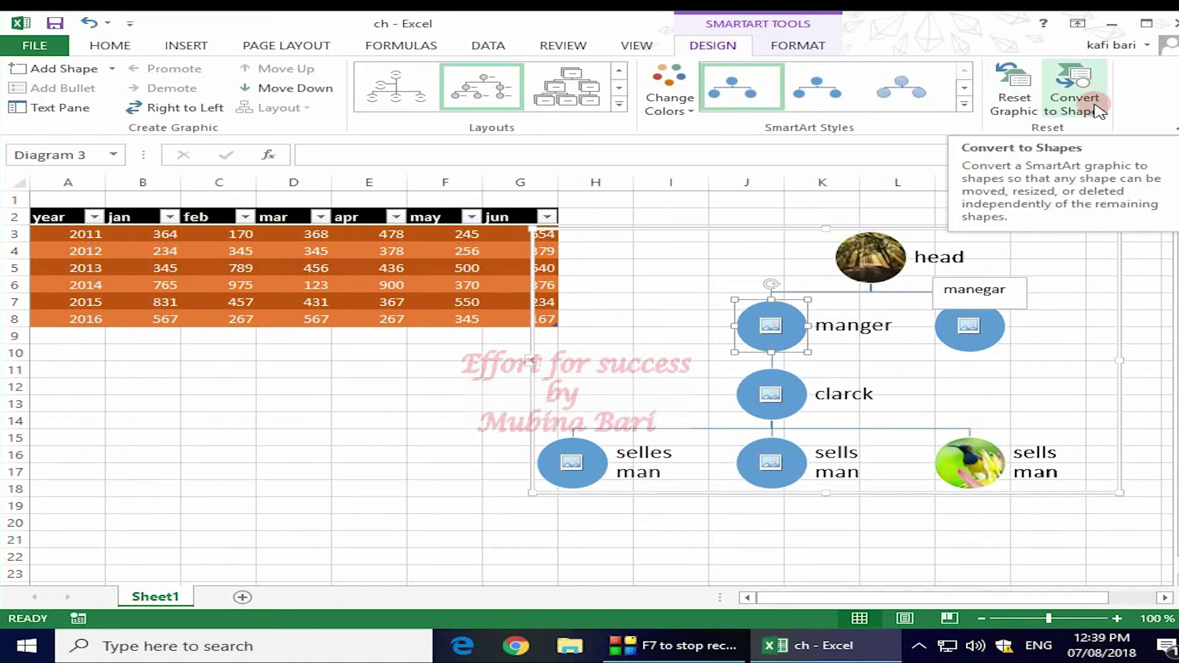
Change the selles man node from a circle to the Flowchart diamond shape.
{"action": "left_click", "coordinate": [783, 48]}
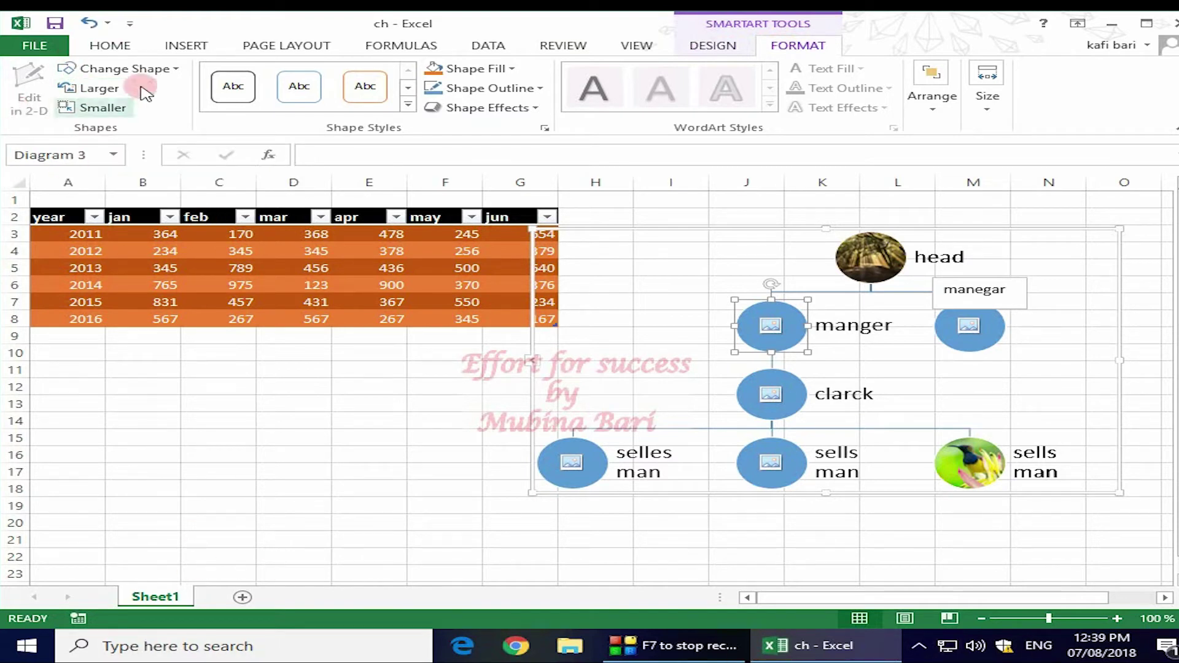
{"action": "left_click", "coordinate": [176, 68]}
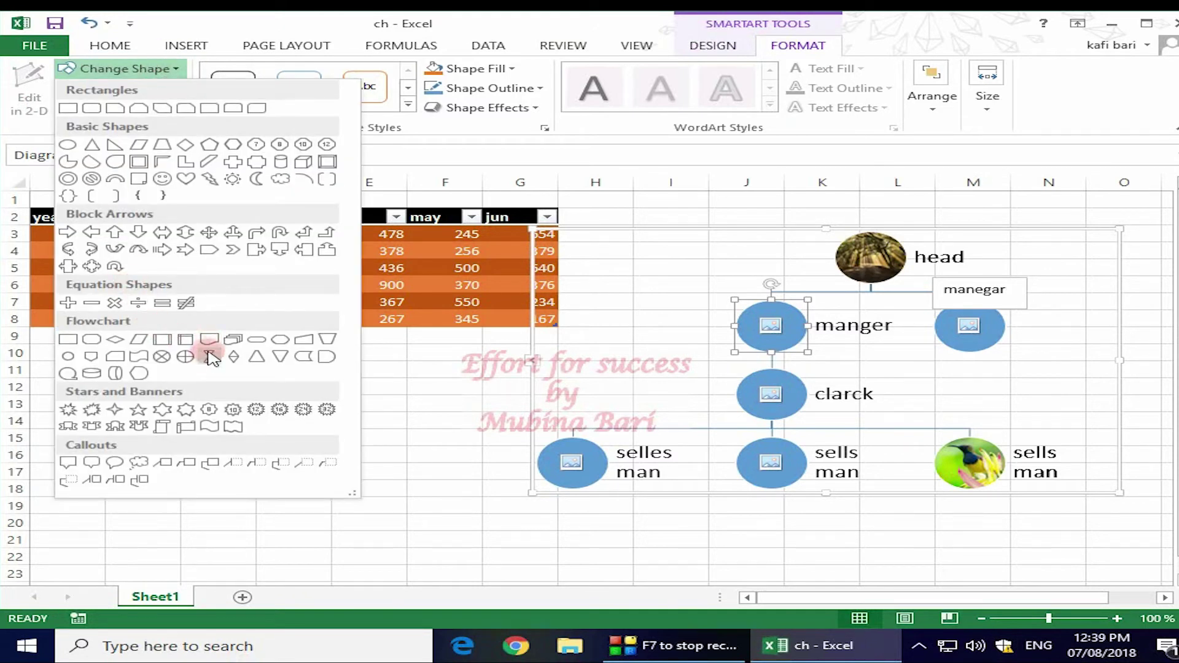
{"action": "left_click", "coordinate": [584, 476]}
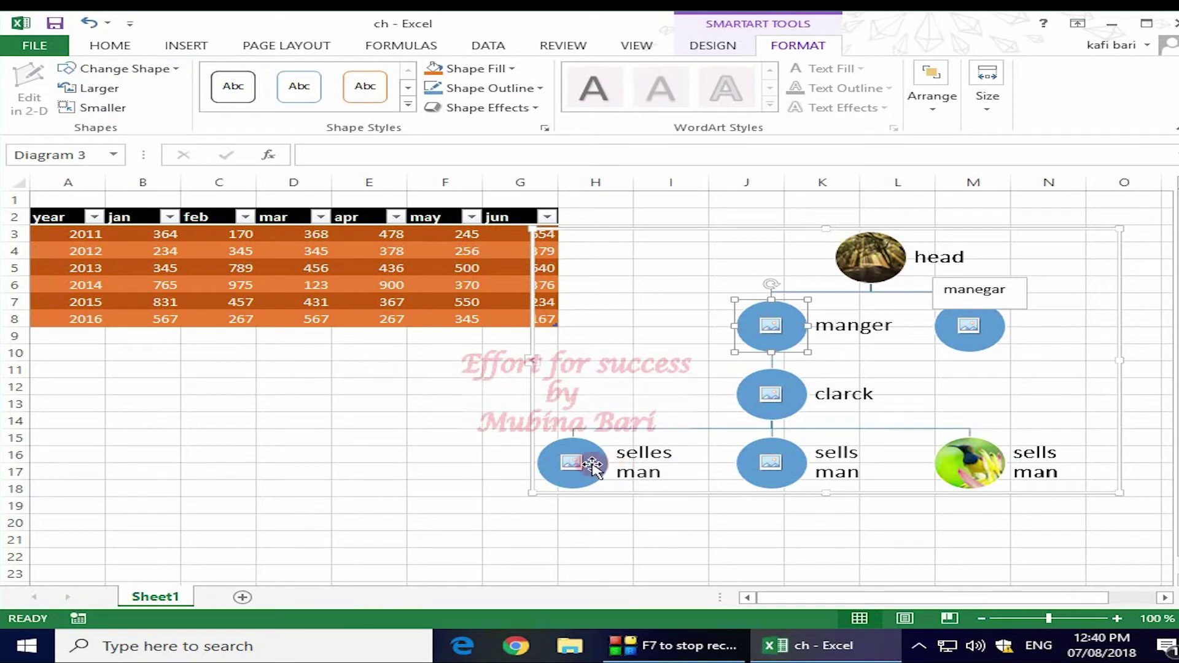
{"action": "left_click", "coordinate": [591, 467]}
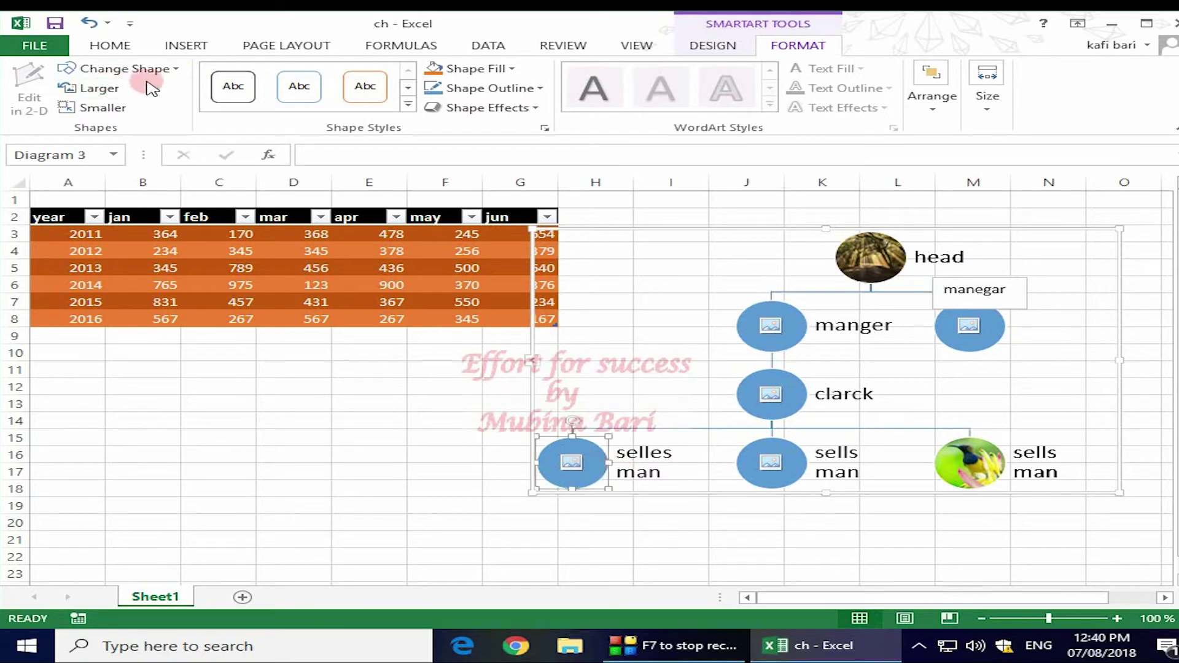
{"action": "left_click", "coordinate": [177, 67]}
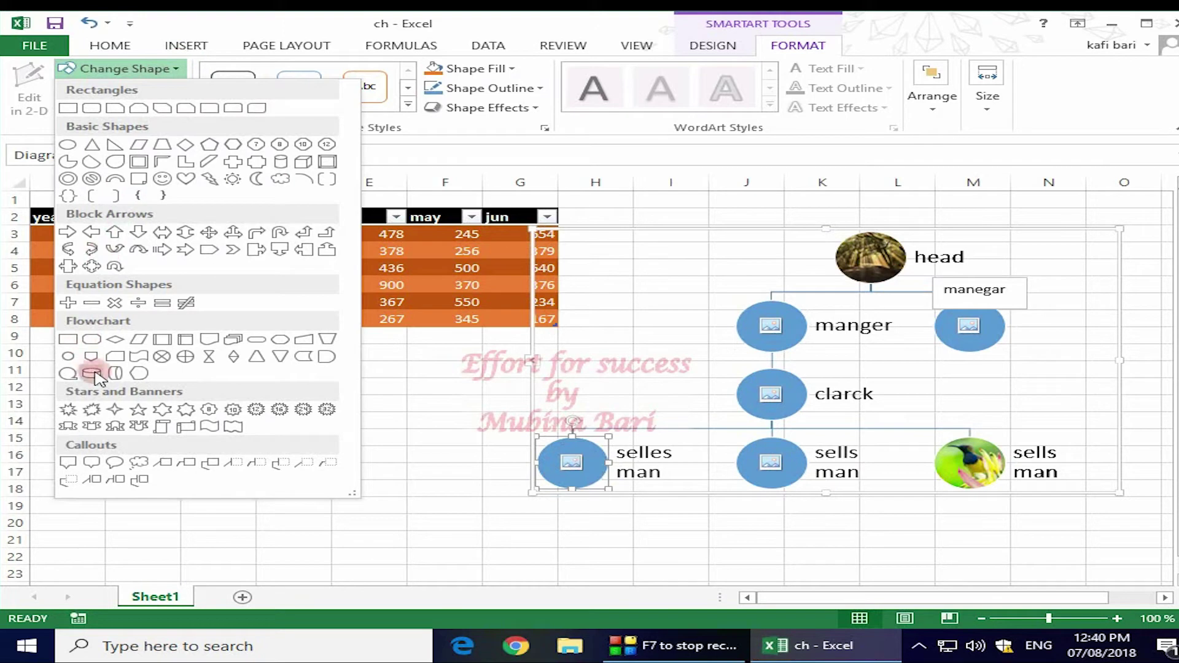
{"action": "left_click", "coordinate": [186, 233]}
{"action": "left_click", "coordinate": [218, 421]}
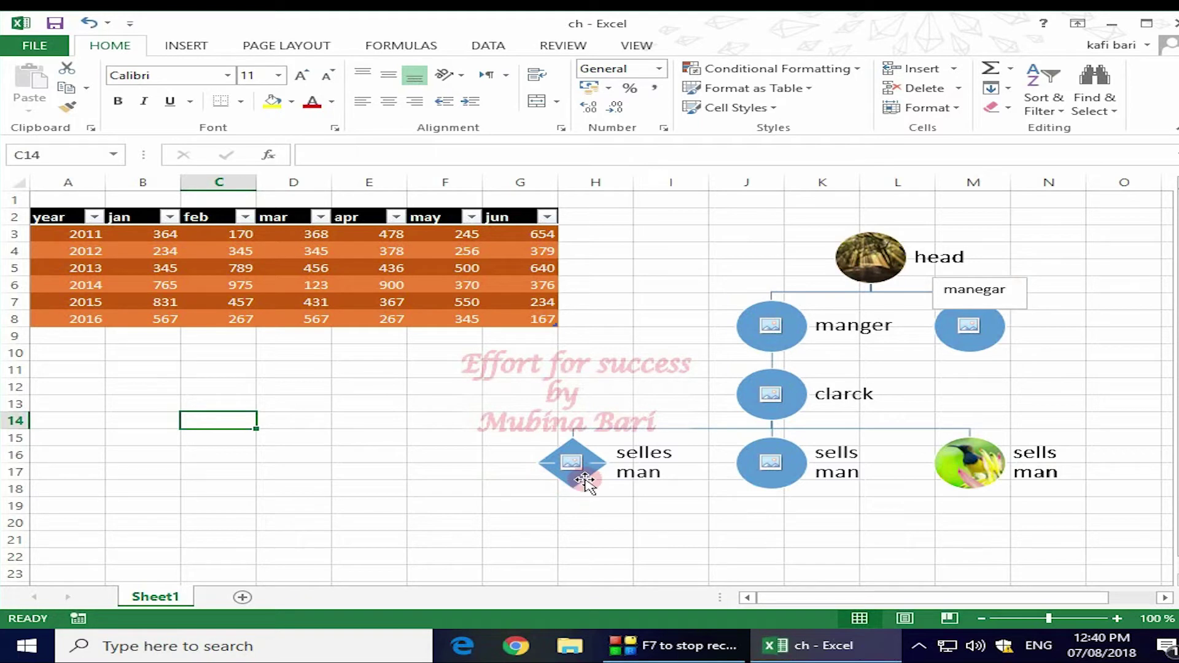
{"action": "left_click", "coordinate": [779, 472]}
{"action": "left_click", "coordinate": [174, 69]}
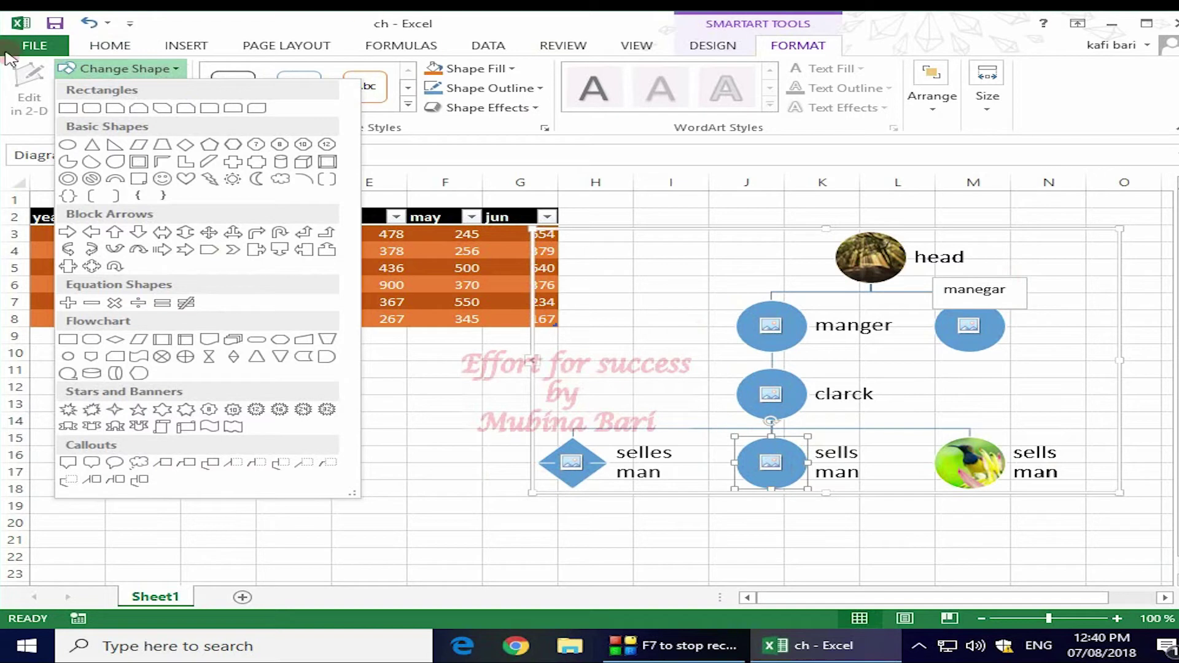
{"action": "key", "text": "Escape"}
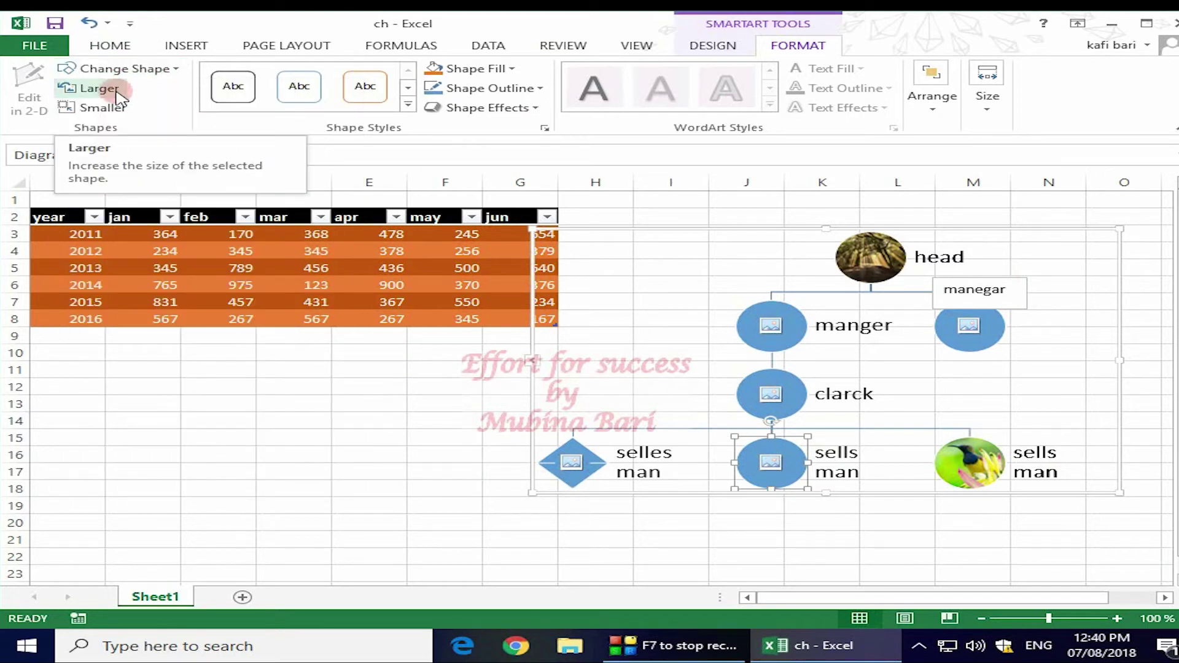
{"action": "left_click", "coordinate": [119, 97]}
{"action": "left_click", "coordinate": [119, 97]}
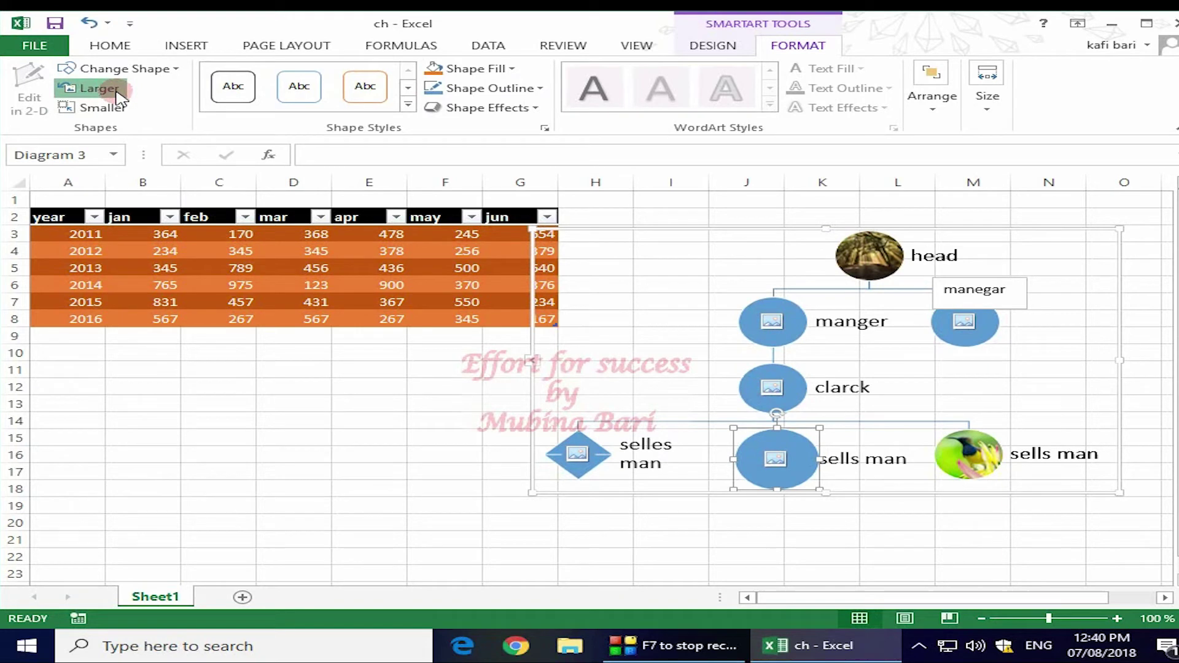
{"action": "left_click", "coordinate": [120, 97]}
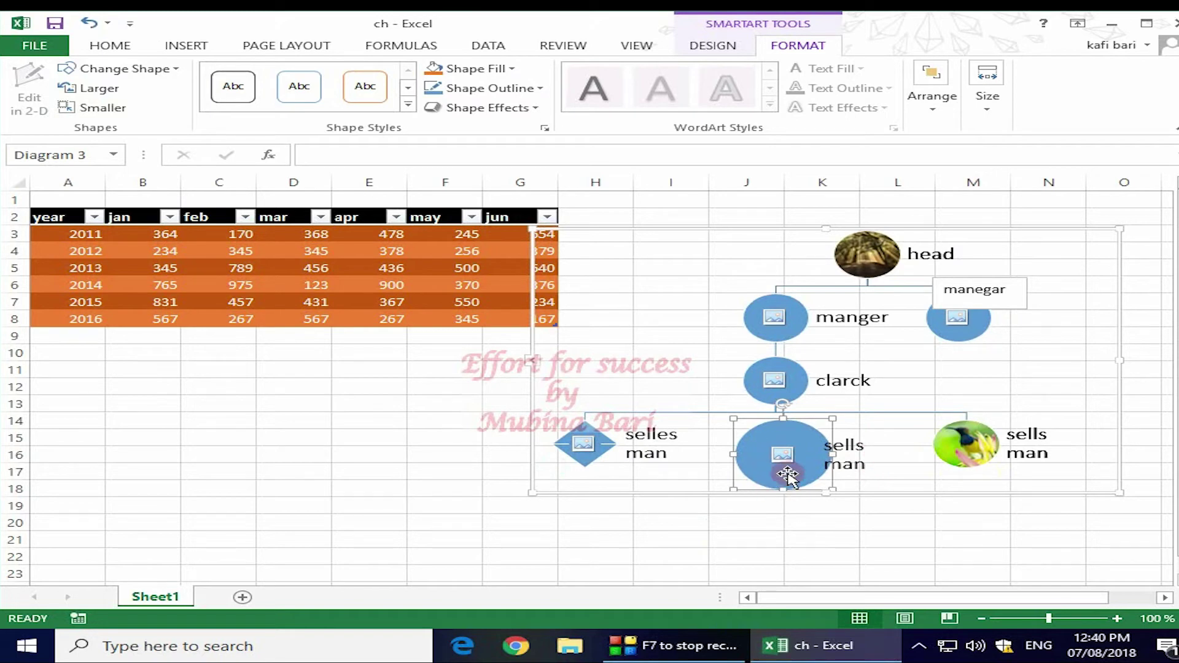
{"action": "left_click", "coordinate": [94, 117]}
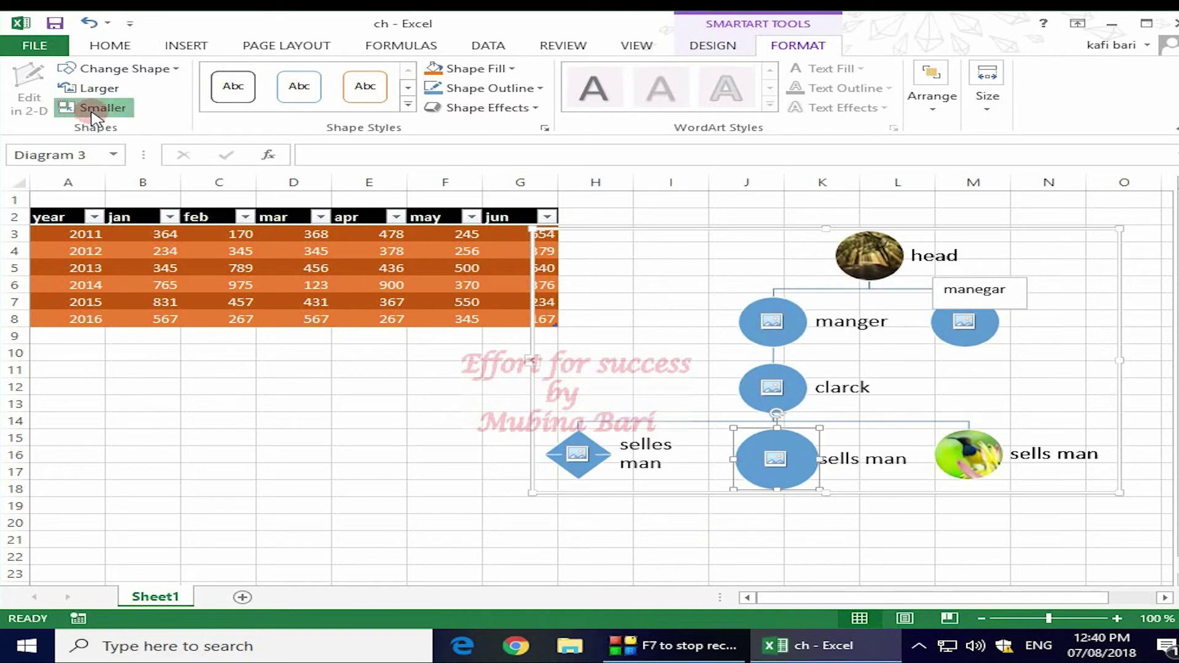
{"action": "left_click", "coordinate": [95, 118]}
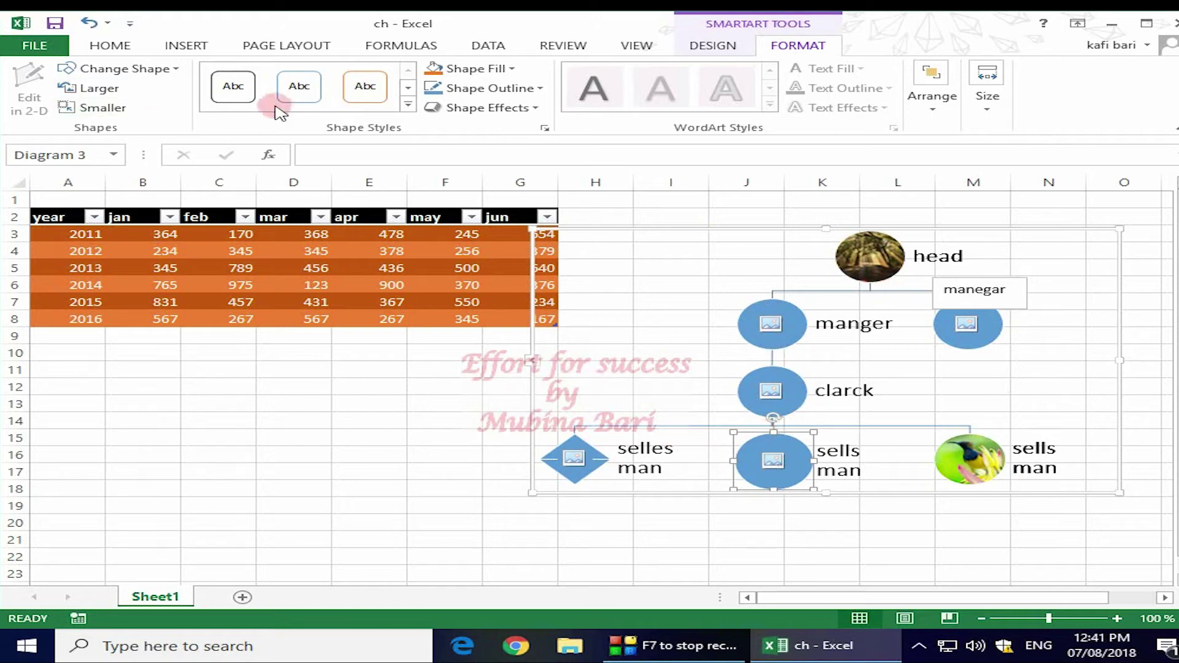
Apply the gray shape style to the manger, clarck and middle sells man nodes and their label boxes.
{"action": "left_click", "coordinate": [406, 105]}
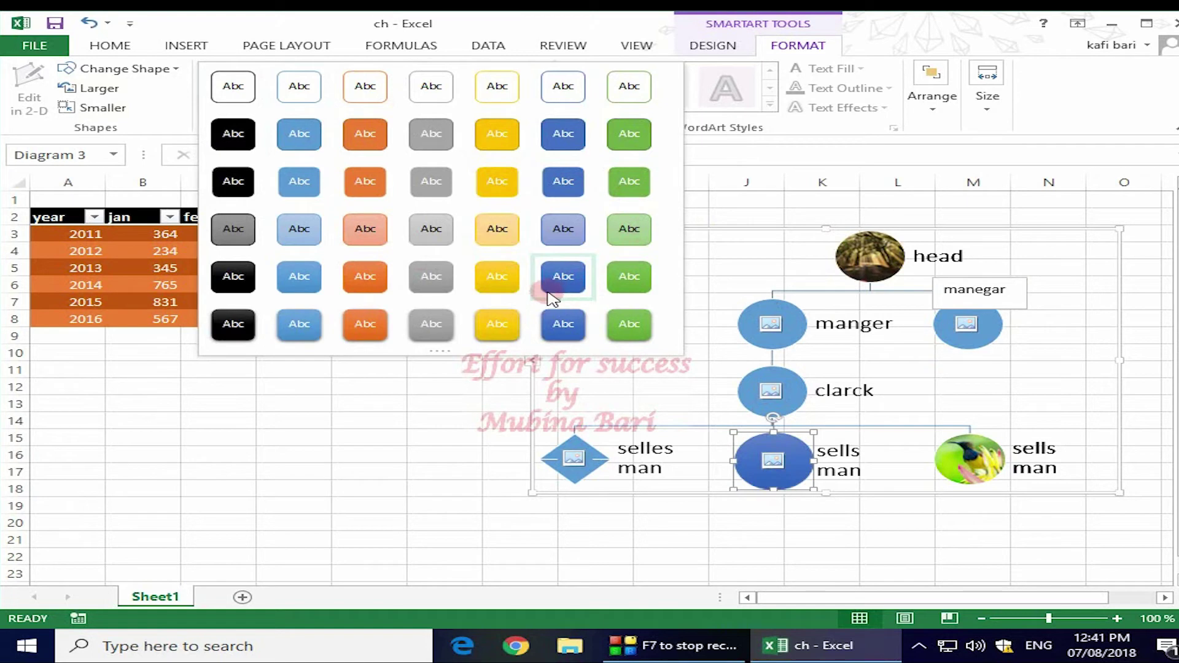
{"action": "left_click", "coordinate": [651, 507]}
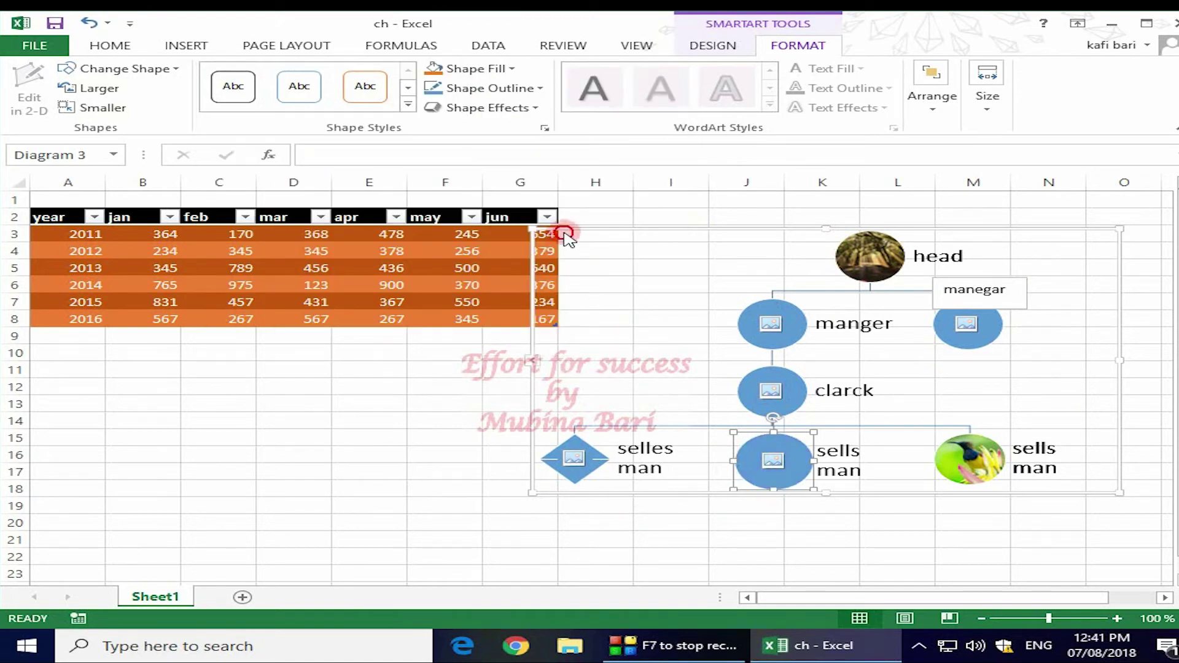
{"action": "left_click_drag", "start_coordinate": [565, 235], "coordinate": [991, 498]}
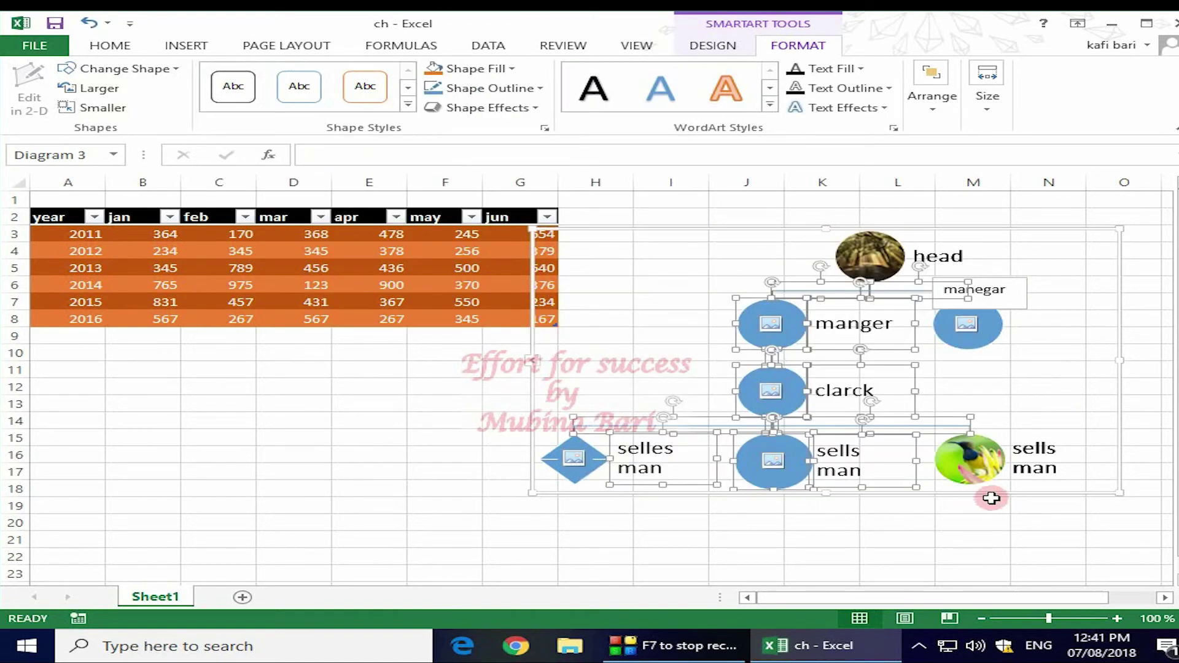
{"action": "left_click", "coordinate": [407, 105]}
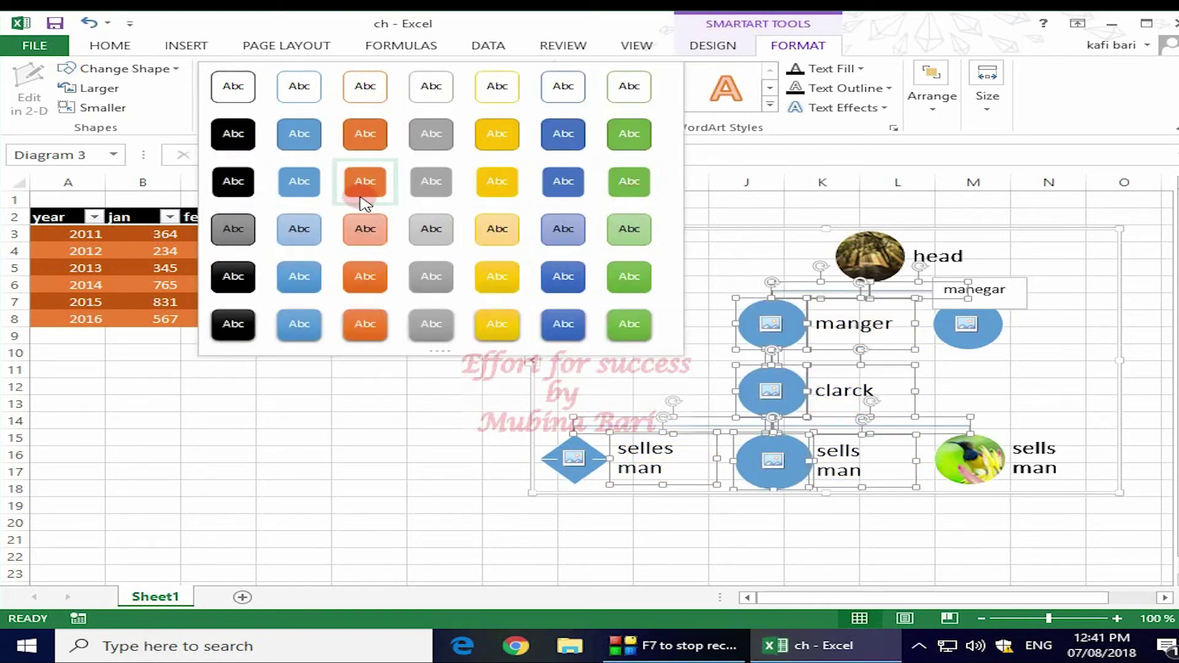
{"action": "left_click", "coordinate": [431, 182]}
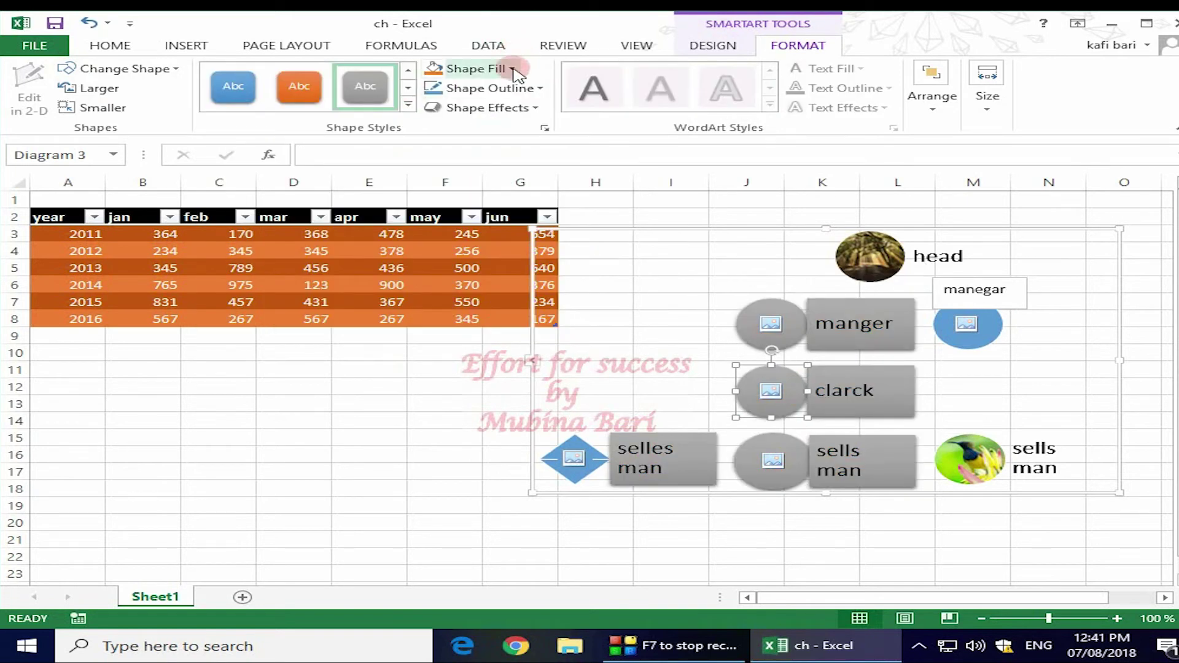
{"action": "left_click", "coordinate": [512, 69]}
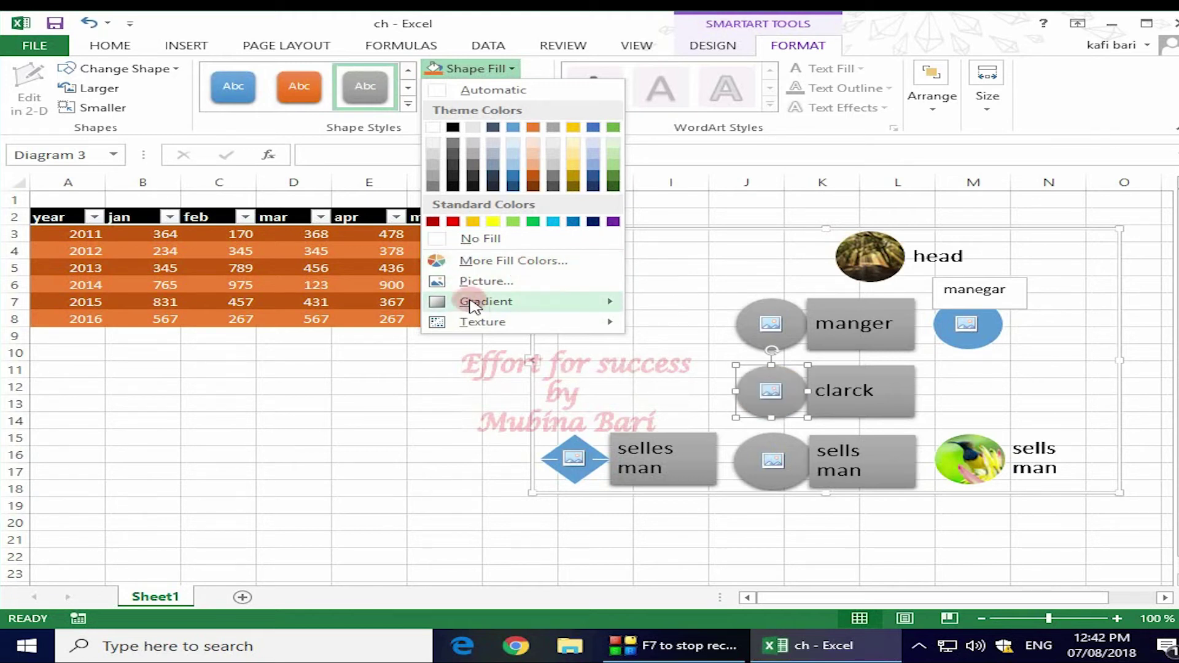
{"action": "mouse_move", "coordinate": [482, 321]}
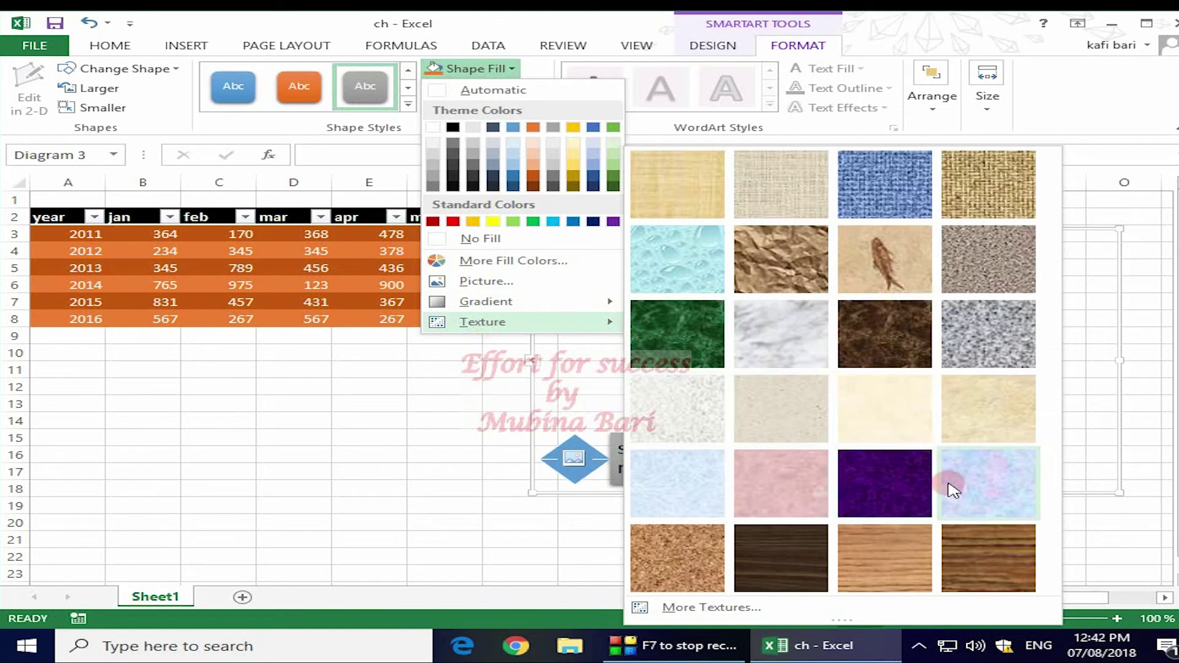
Give the clarck circle a light lavender texture fill and a 6 pt brown outline.
{"action": "left_click", "coordinate": [961, 480]}
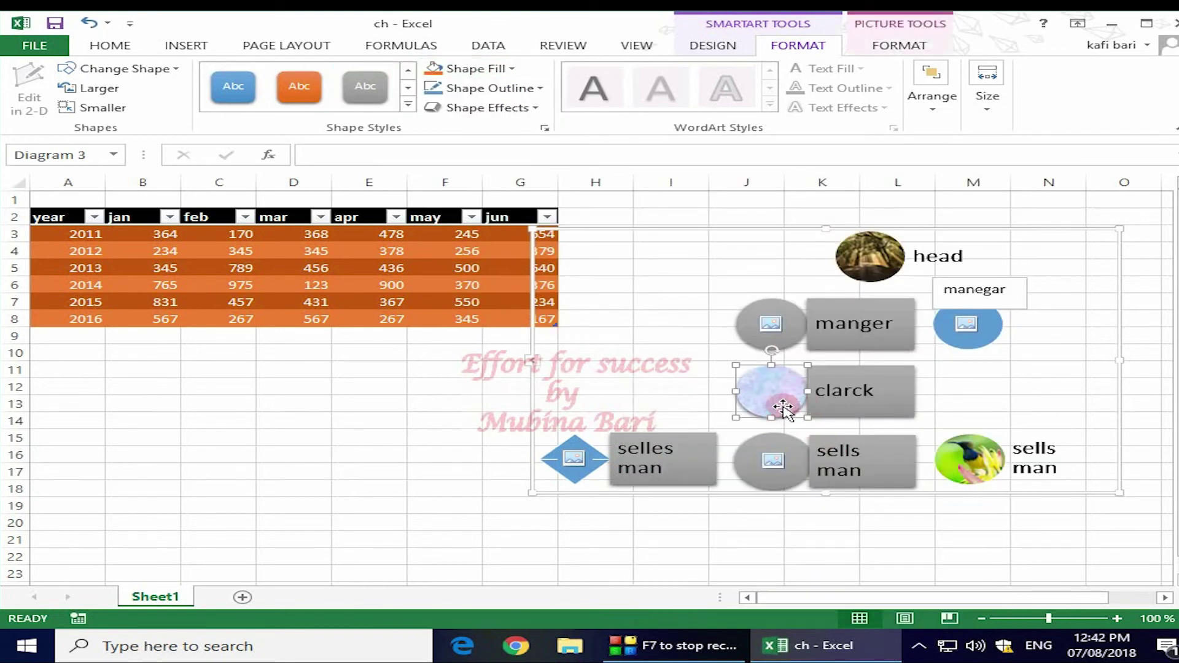
{"action": "left_click", "coordinate": [540, 89]}
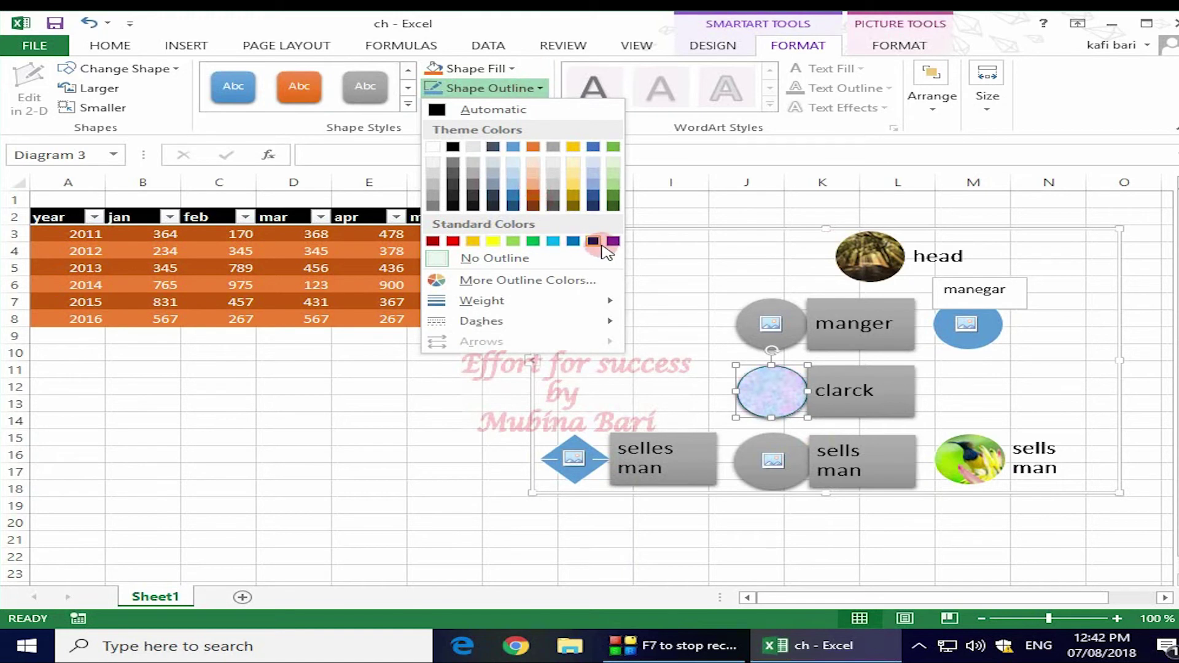
{"action": "mouse_move", "coordinate": [481, 301]}
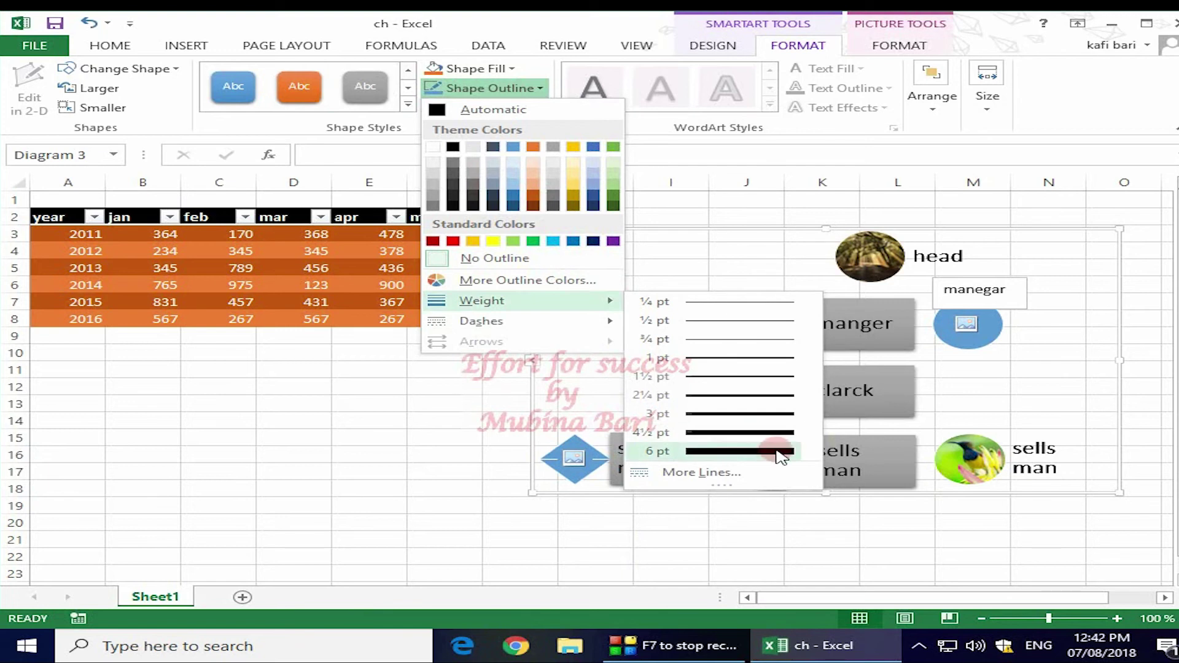
{"action": "left_click", "coordinate": [776, 450]}
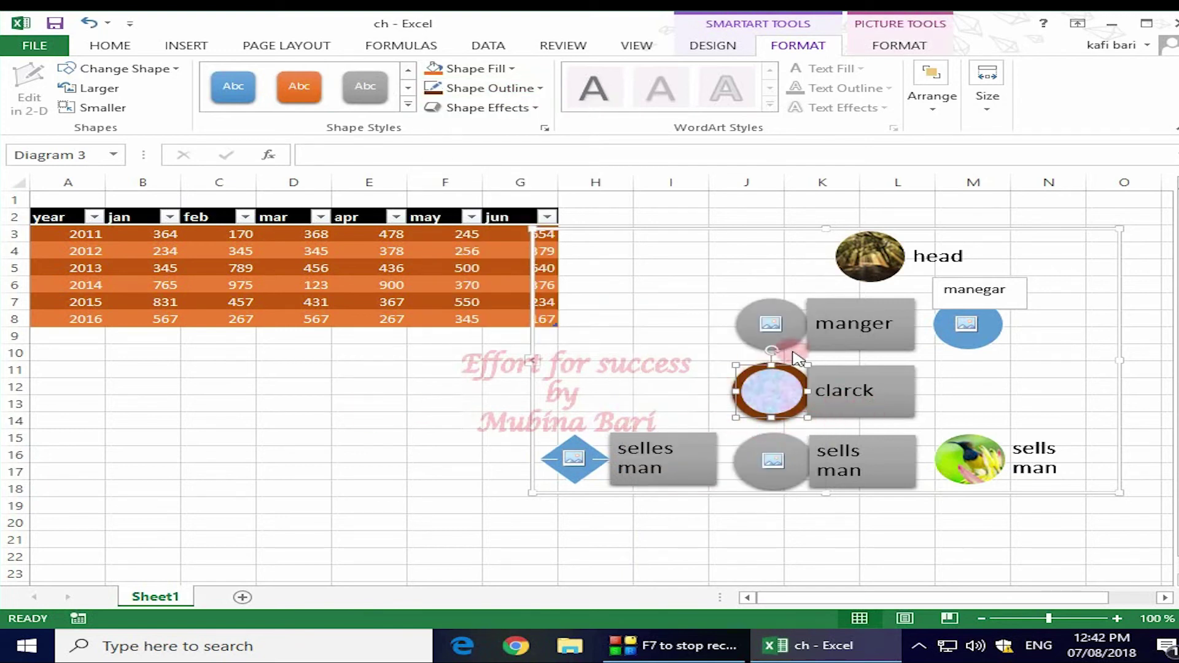
{"action": "left_click", "coordinate": [485, 107]}
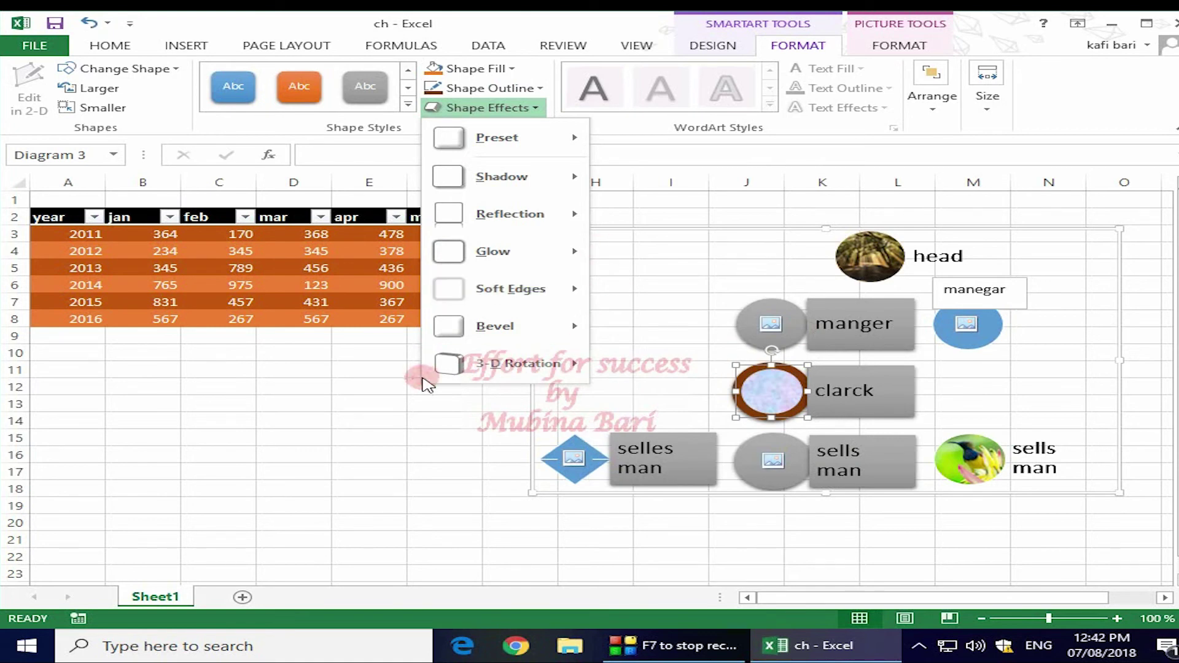
Tilt the manger and clarck shapes with an Isometric Top Up 3-D rotation.
{"action": "left_click", "coordinate": [599, 250]}
{"action": "left_click", "coordinate": [661, 396]}
{"action": "left_click", "coordinate": [485, 107]}
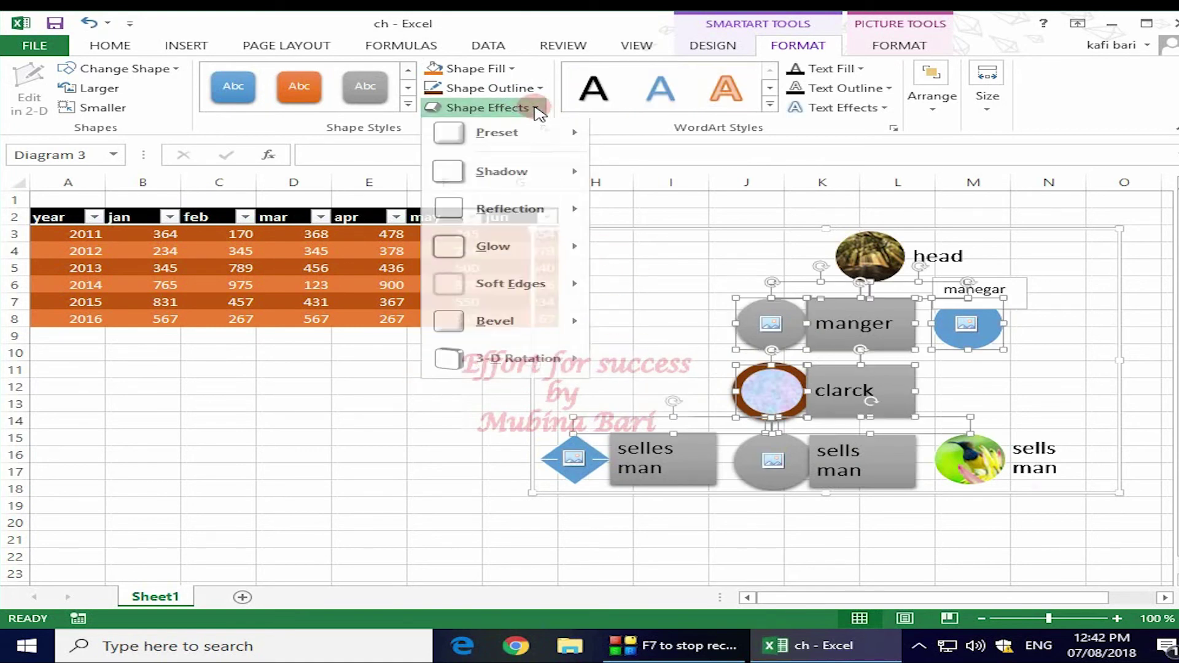
{"action": "left_click", "coordinate": [494, 216]}
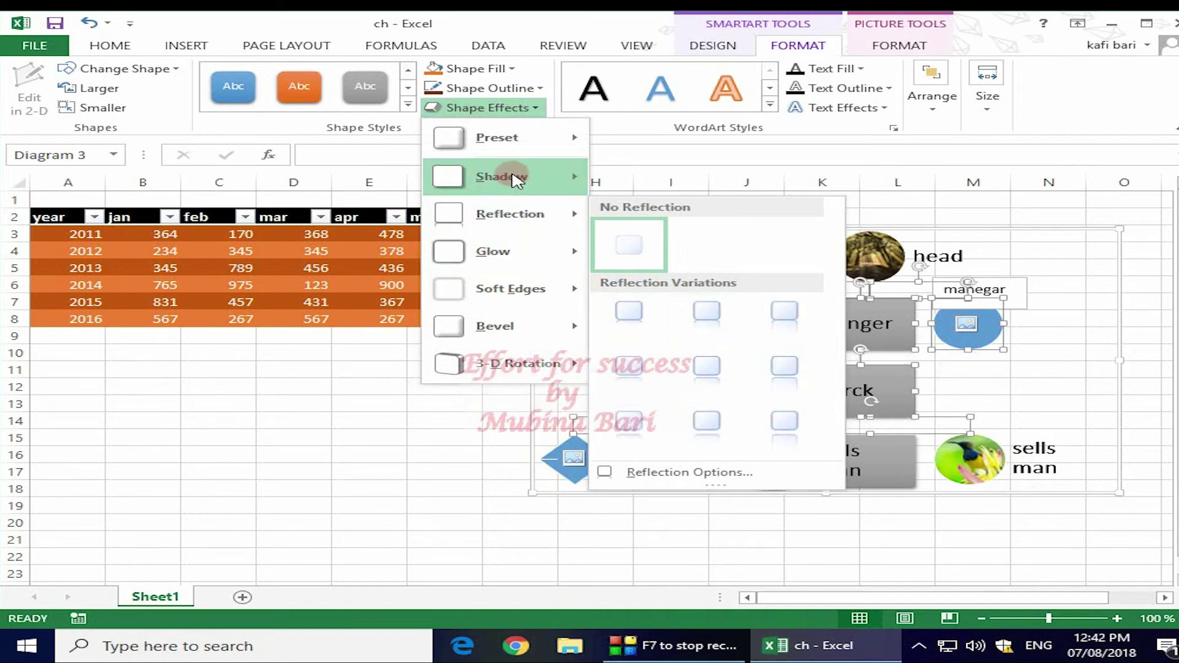
{"action": "mouse_move", "coordinate": [516, 358]}
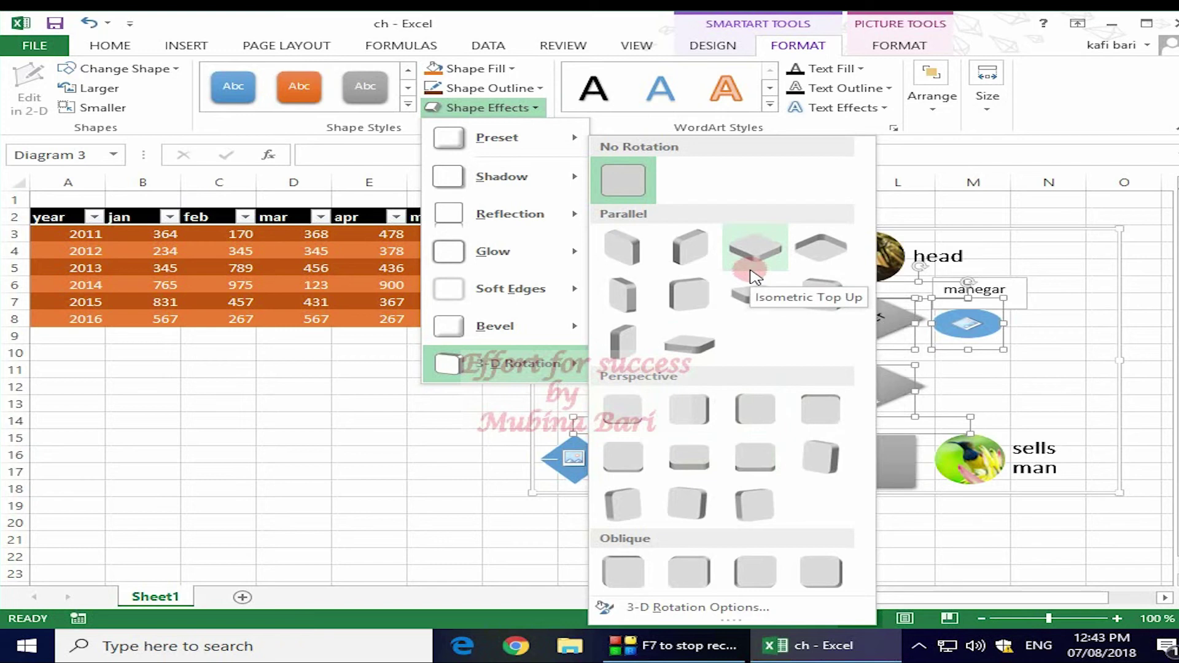
{"action": "left_click", "coordinate": [751, 272]}
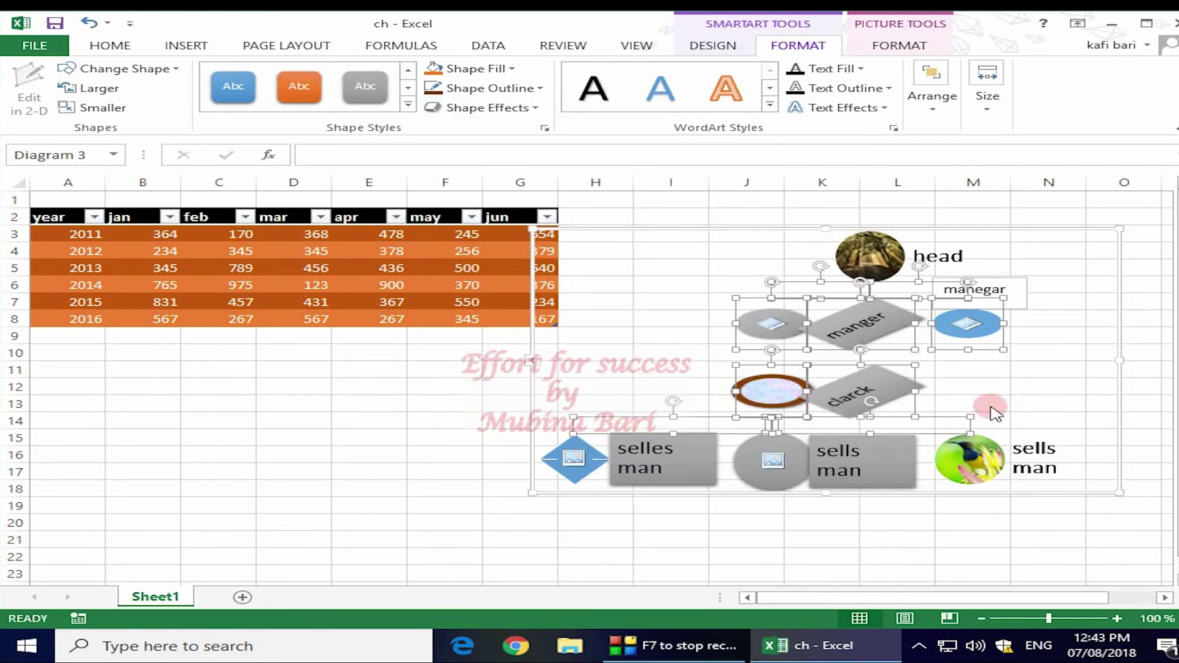
{"action": "left_click", "coordinate": [455, 408]}
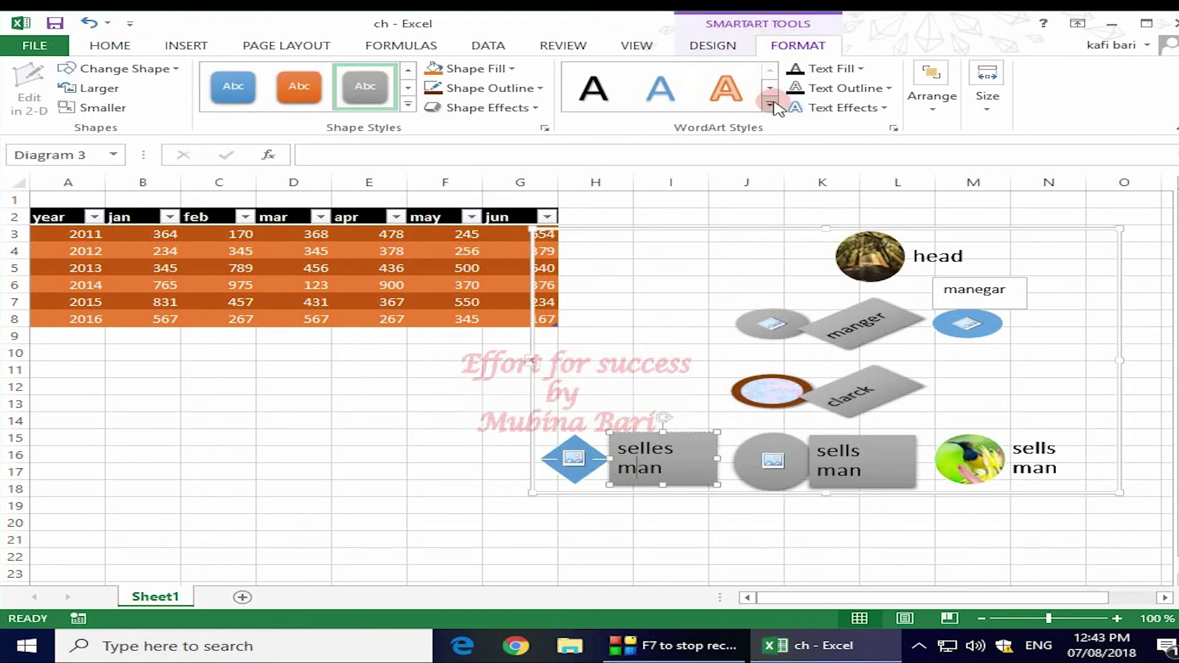
Nudge the selles man box slightly right and give its text the orange WordArt style.
{"action": "left_click", "coordinate": [774, 105]}
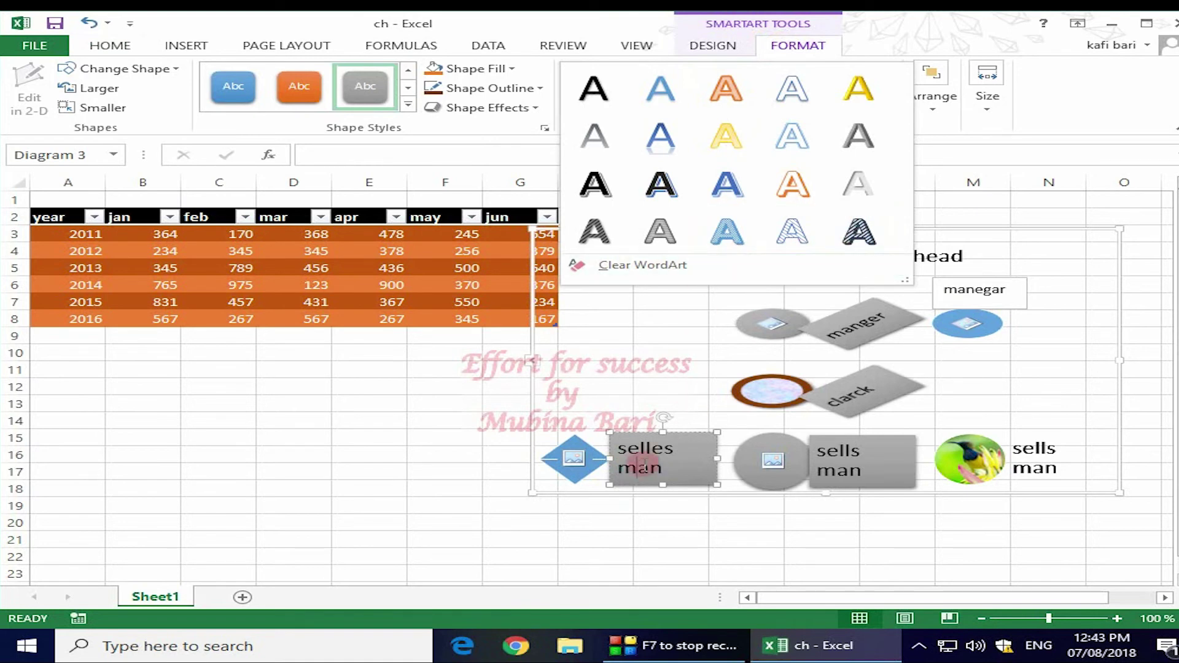
{"action": "left_click", "coordinate": [514, 493]}
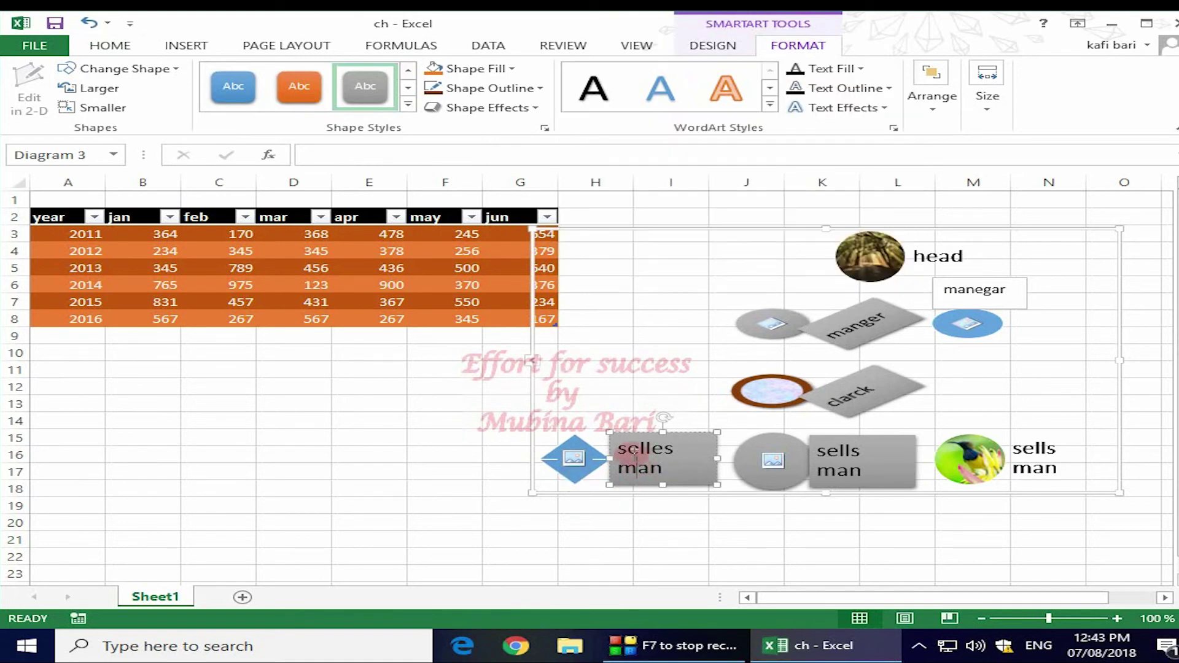
{"action": "double_click", "coordinate": [663, 450]}
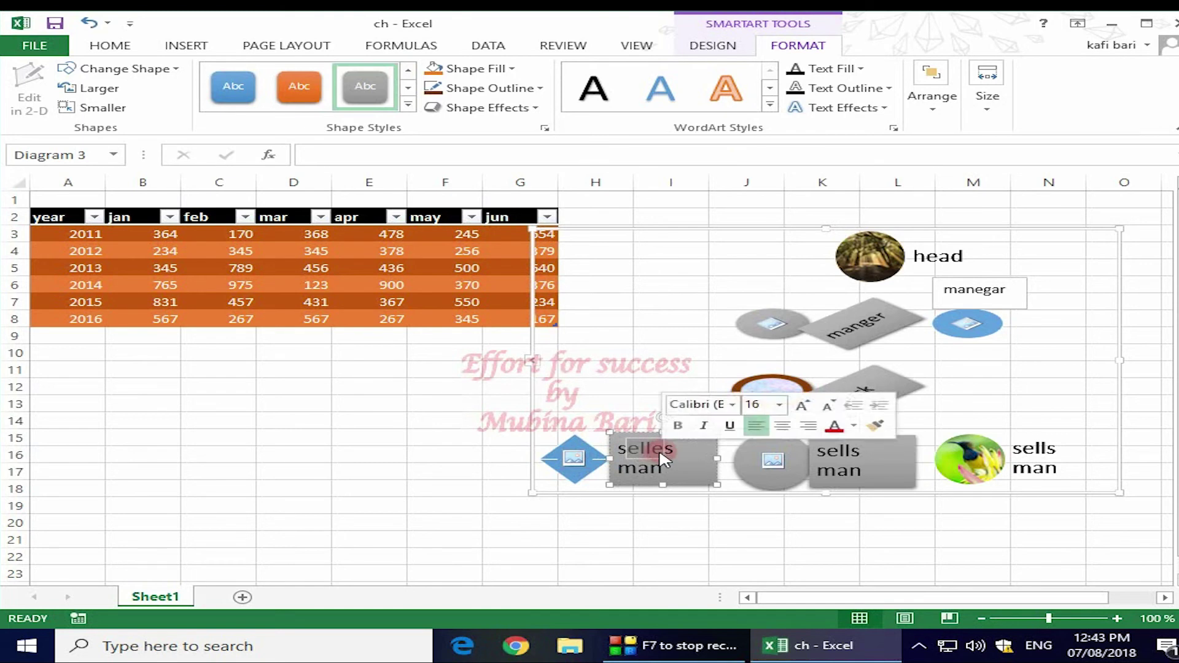
{"action": "mouse_move", "coordinate": [616, 453]}
{"action": "left_mouse_down"}
{"action": "mouse_move", "coordinate": [641, 447]}
{"action": "mouse_move", "coordinate": [688, 473]}
{"action": "left_mouse_up"}
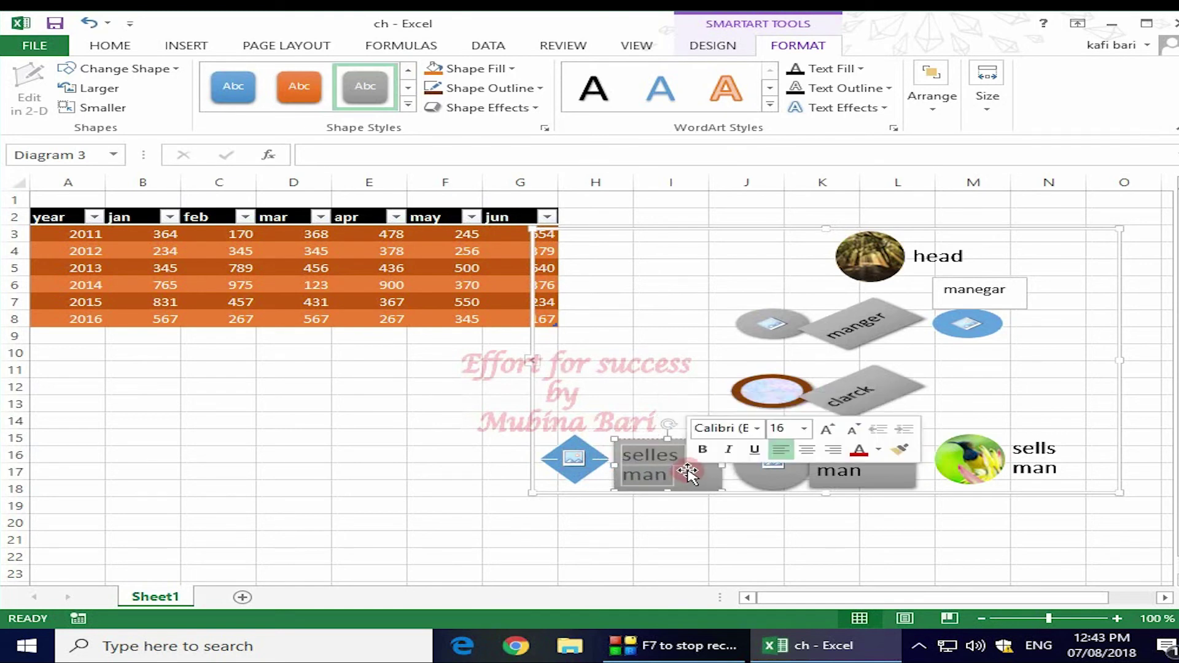
{"action": "left_click", "coordinate": [771, 109]}
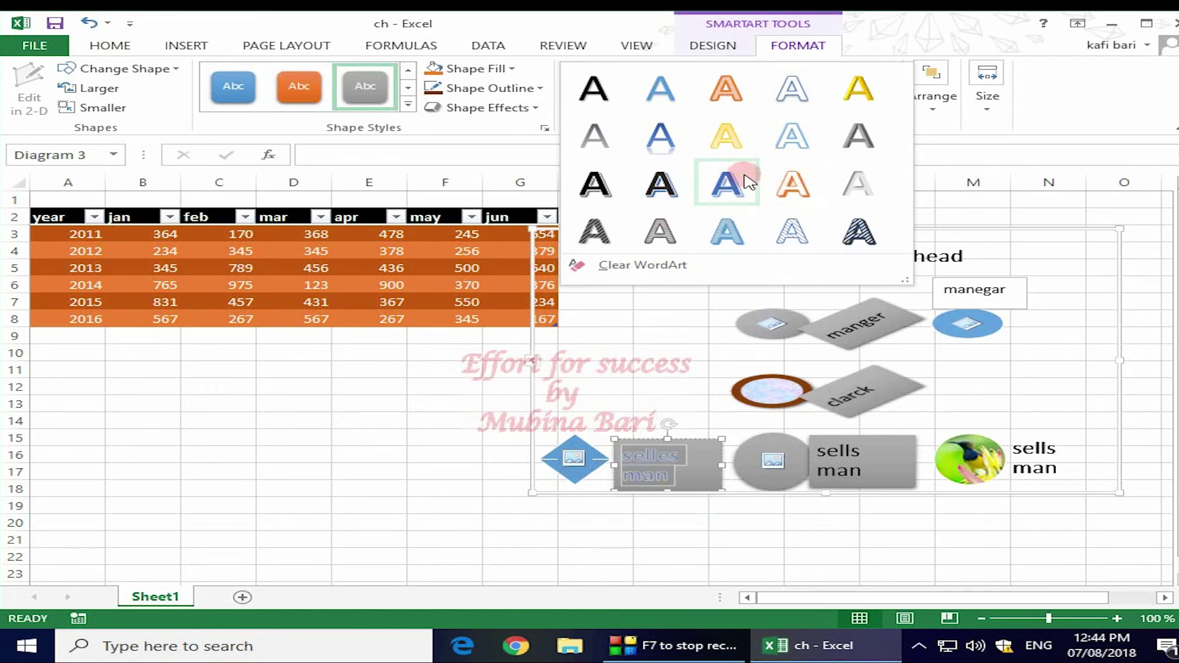
{"action": "left_click", "coordinate": [730, 97]}
{"action": "left_click", "coordinate": [615, 367]}
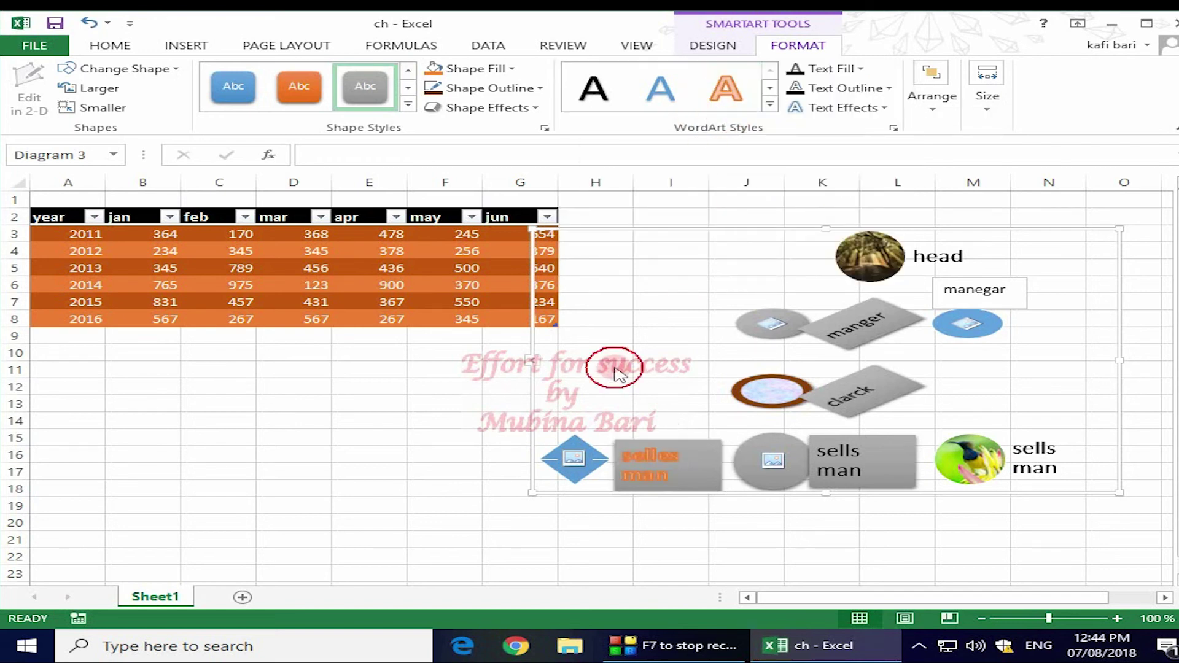
Fill the node labels purple and outline them in Green, Accent 6, Lighter 40%.
{"action": "left_click", "coordinate": [863, 68]}
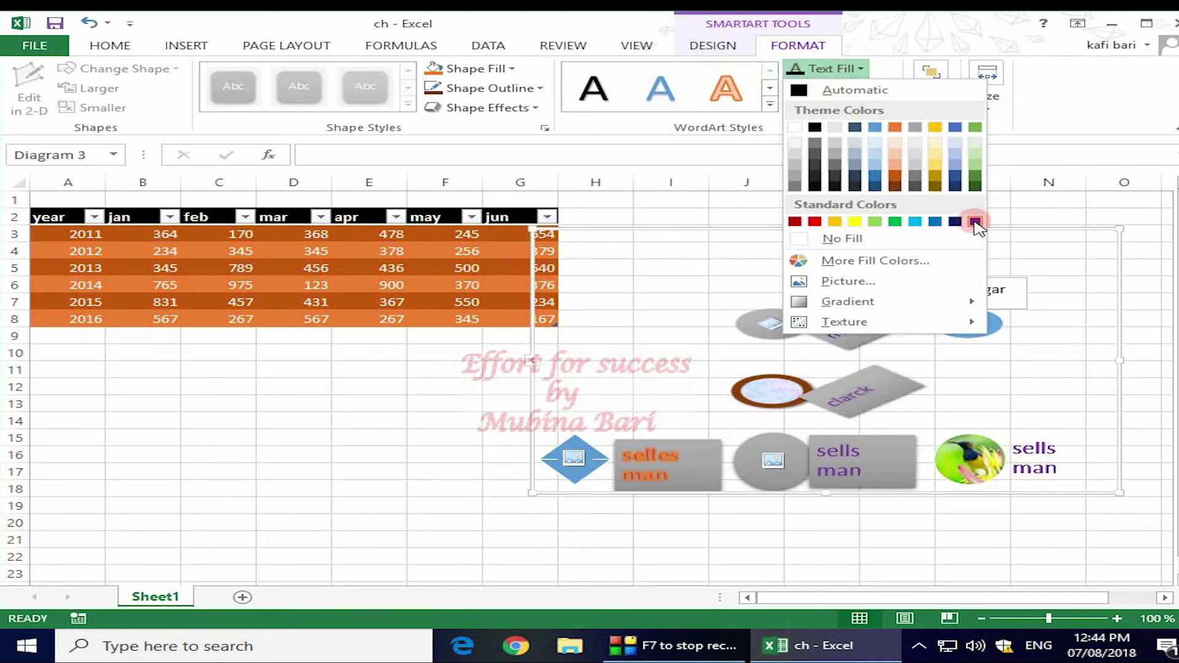
{"action": "left_click", "coordinate": [975, 222]}
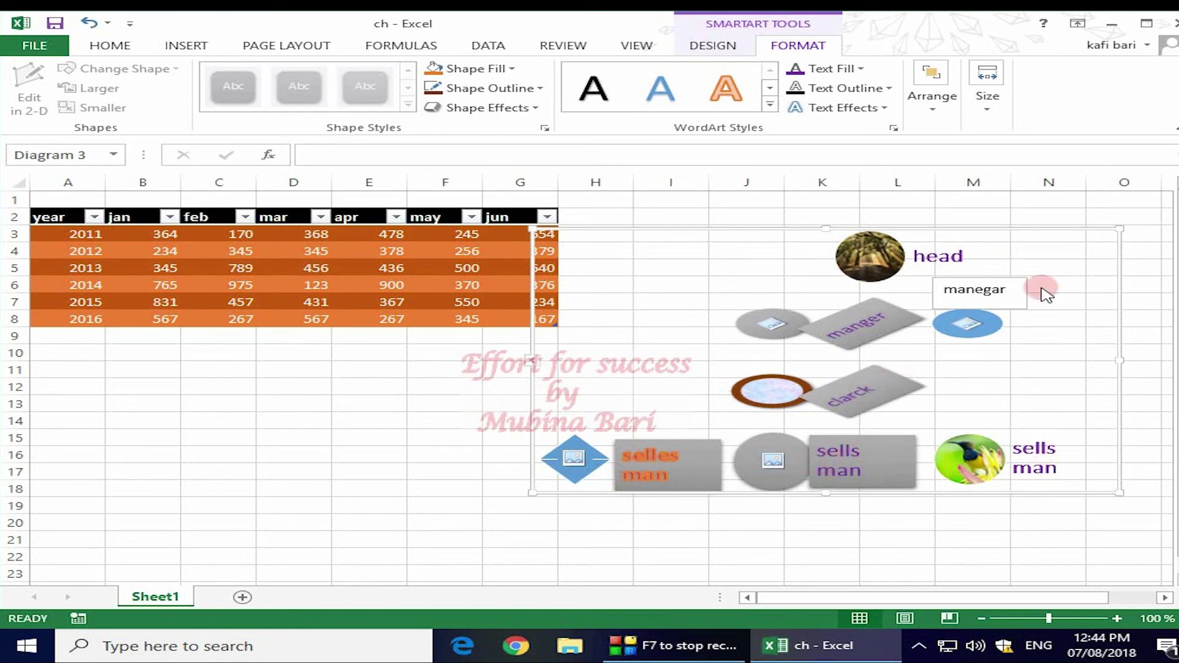
{"action": "left_click", "coordinate": [888, 88]}
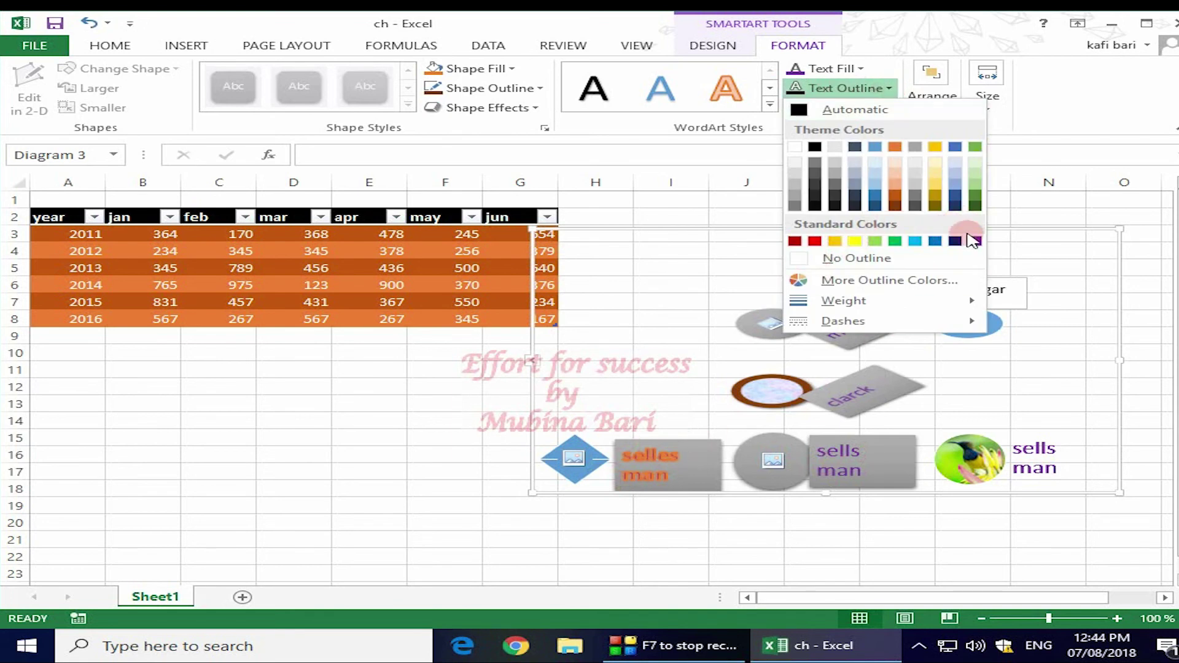
{"action": "left_click", "coordinate": [975, 184]}
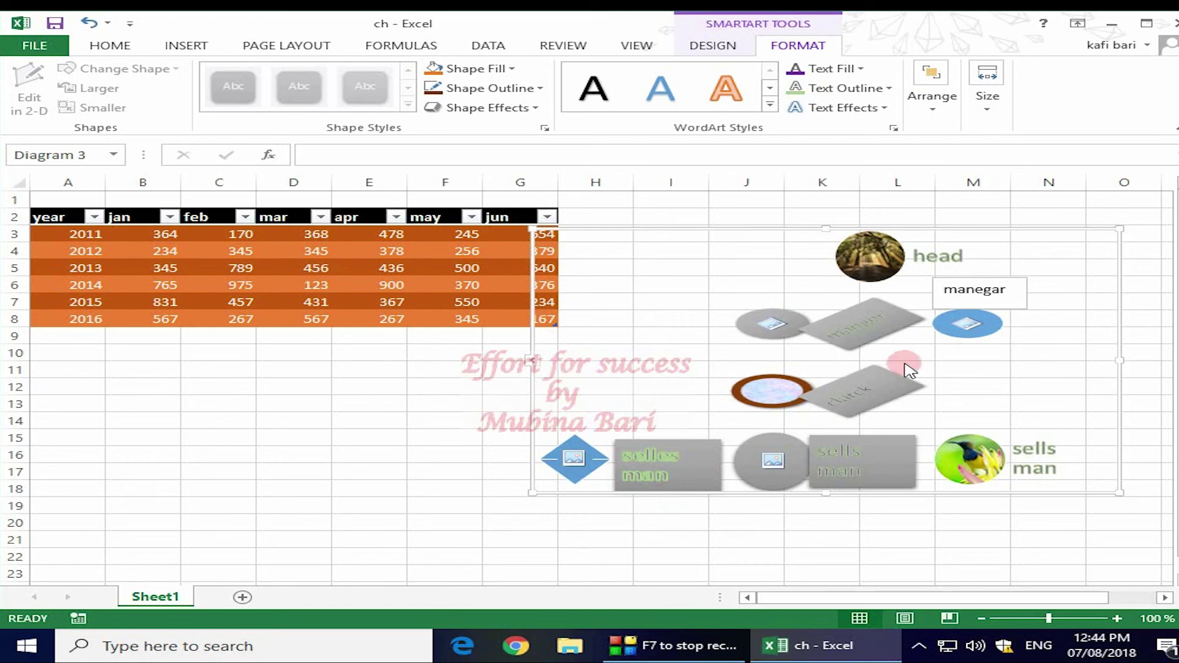
Apply the first Reflection text effect beneath the node labels.
{"action": "left_click", "coordinate": [884, 109]}
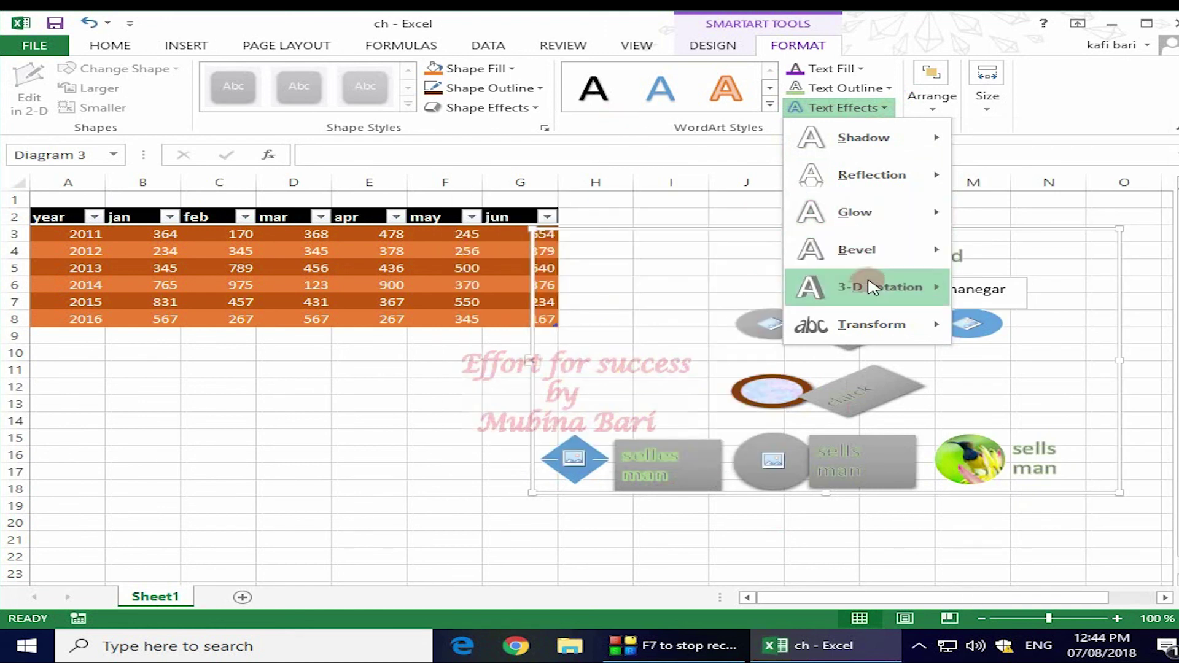
{"action": "mouse_move", "coordinate": [870, 175]}
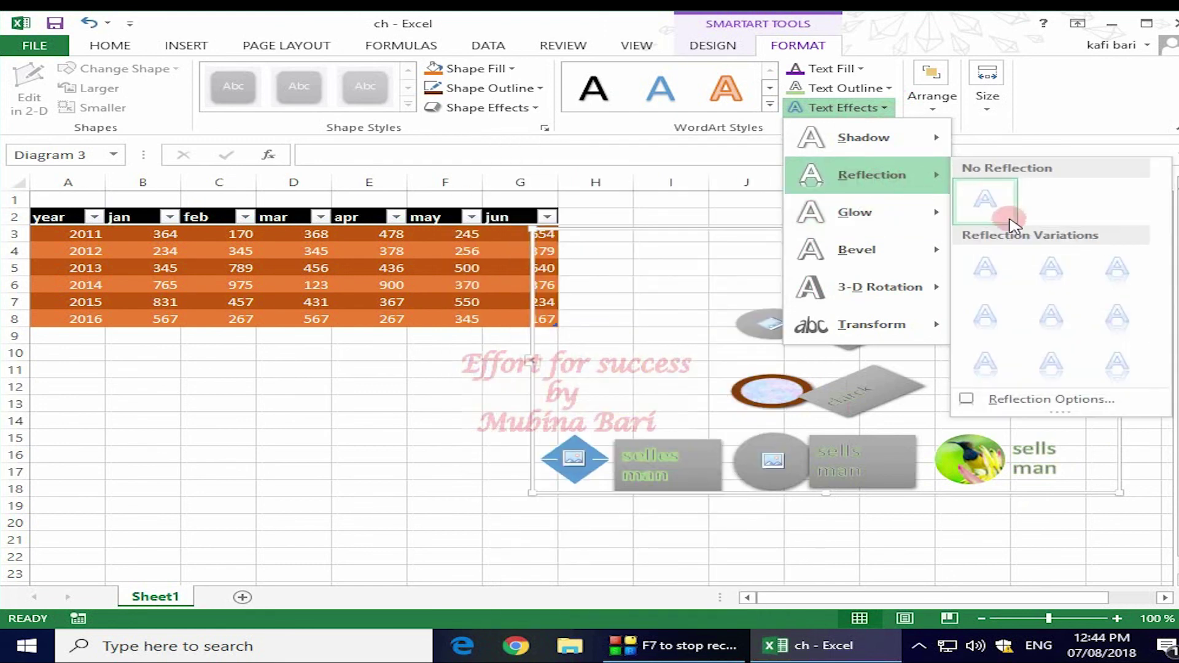
{"action": "left_click", "coordinate": [987, 272]}
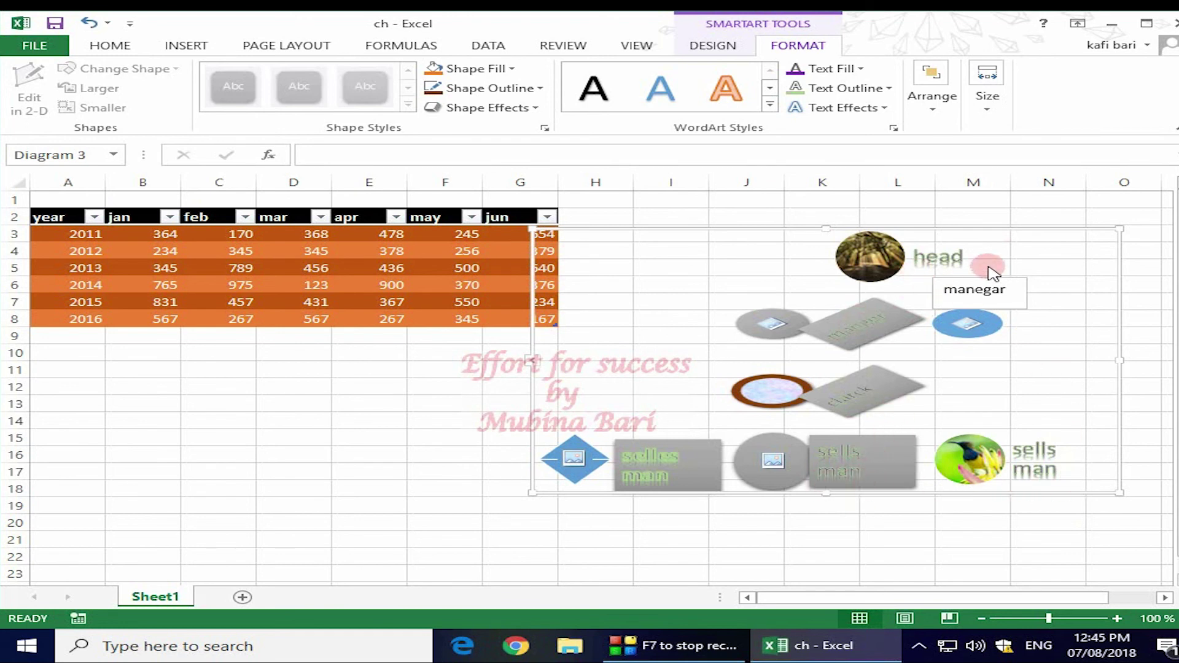
View the Arrange options, then the diagram size: height 8.18 cm, width 13.11 cm.
{"action": "left_click", "coordinate": [932, 110]}
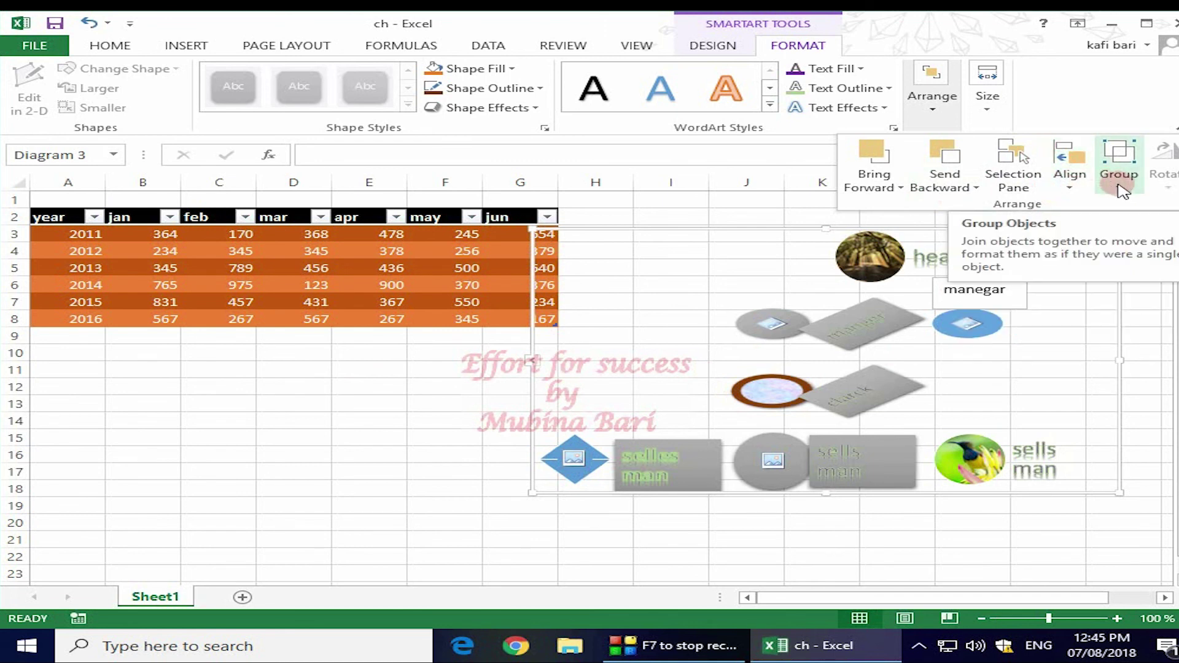
{"action": "left_click", "coordinate": [982, 110]}
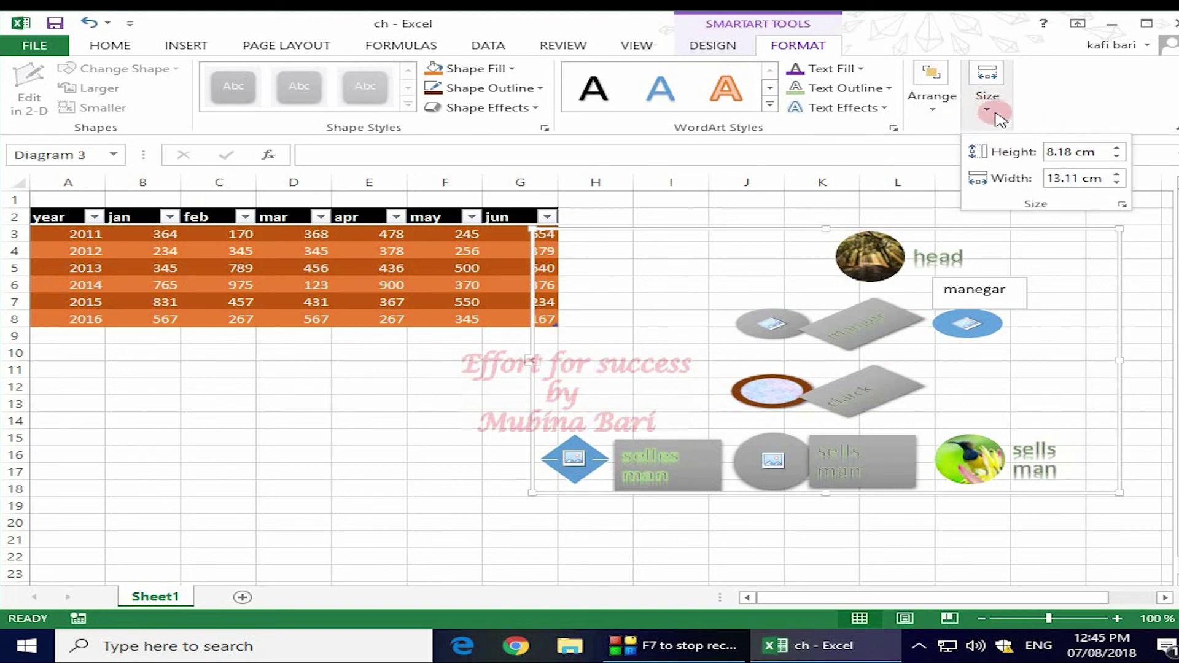